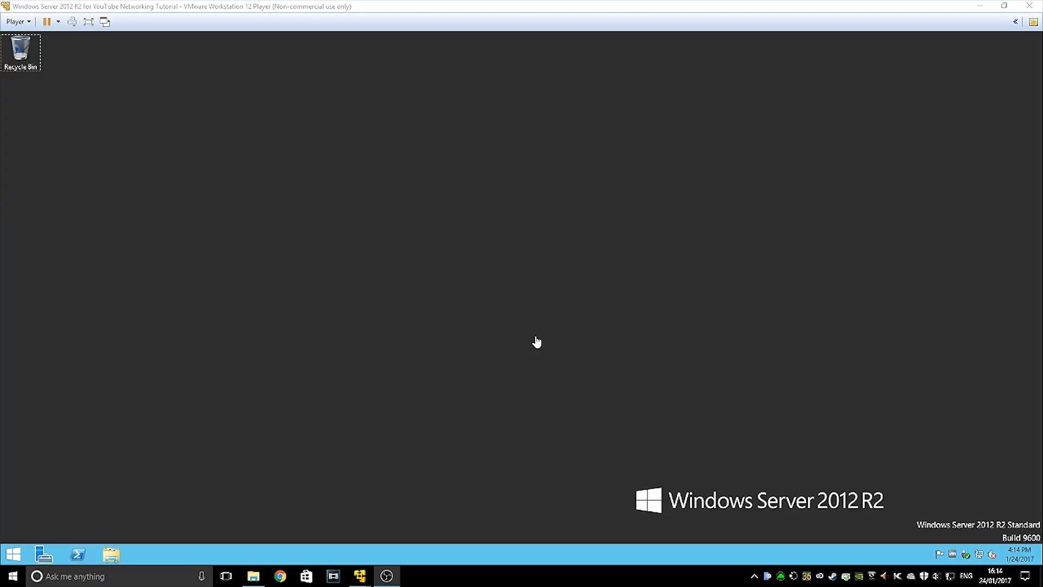
# Open Ethernet0's IPv4 properties via Network and Sharing Center and select manual IP addressing
pyautogui.click(537, 342)
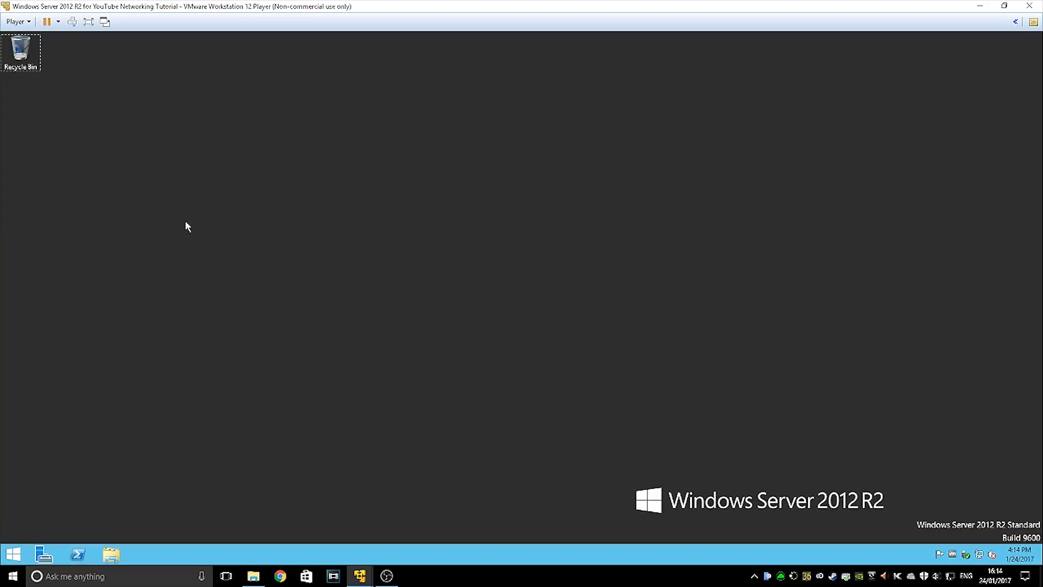
pyautogui.rightClick(990, 554)
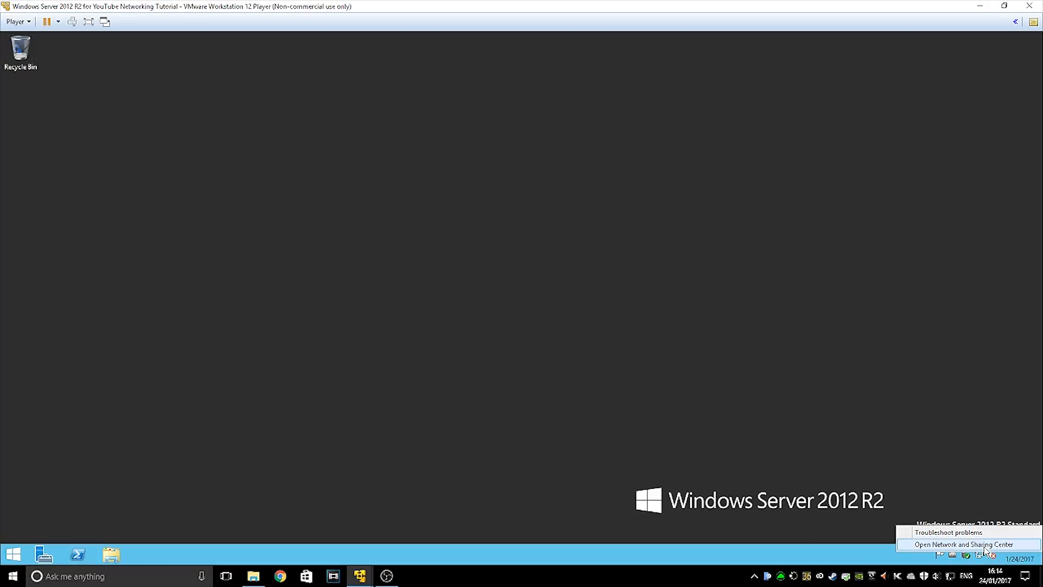
pyautogui.click(985, 545)
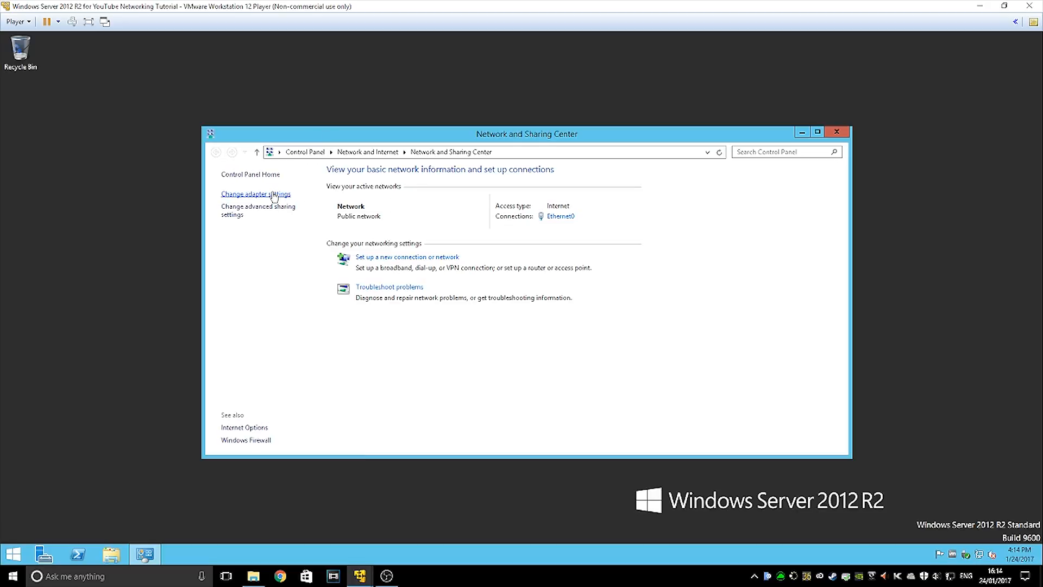
pyautogui.click(274, 197)
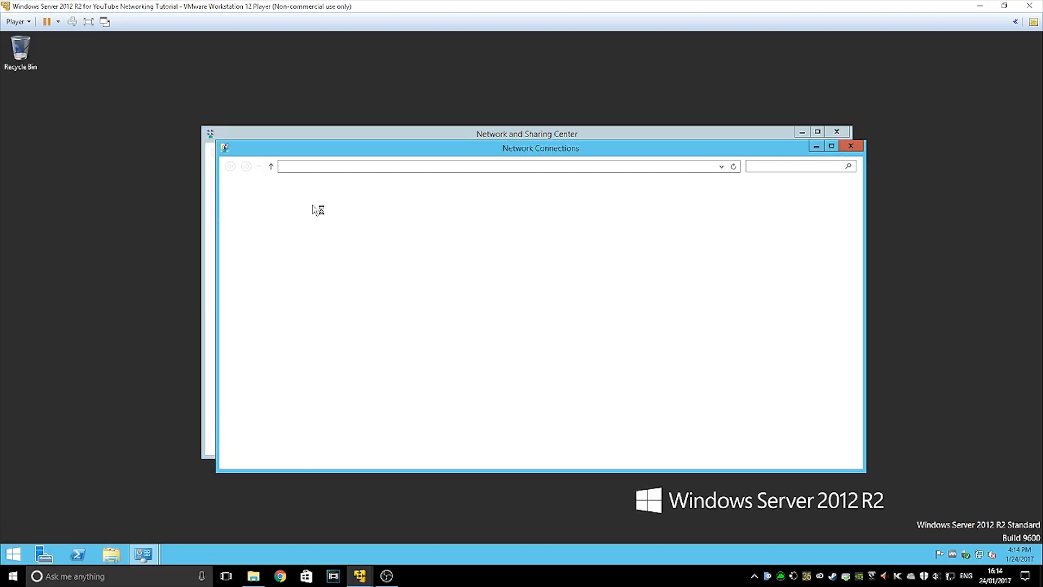
pyautogui.click(269, 216)
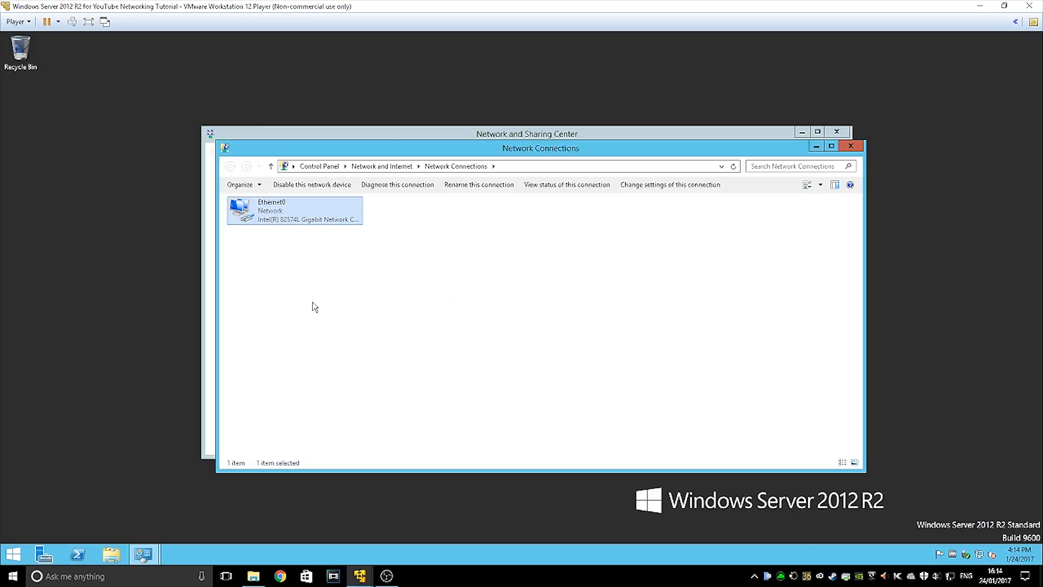
pyautogui.rightClick(273, 209)
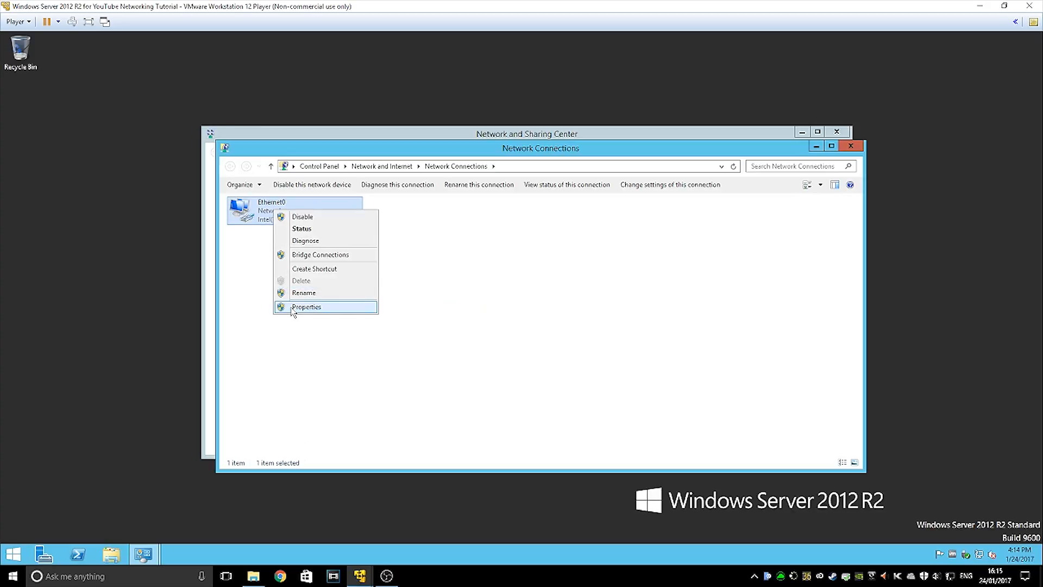
pyautogui.click(292, 306)
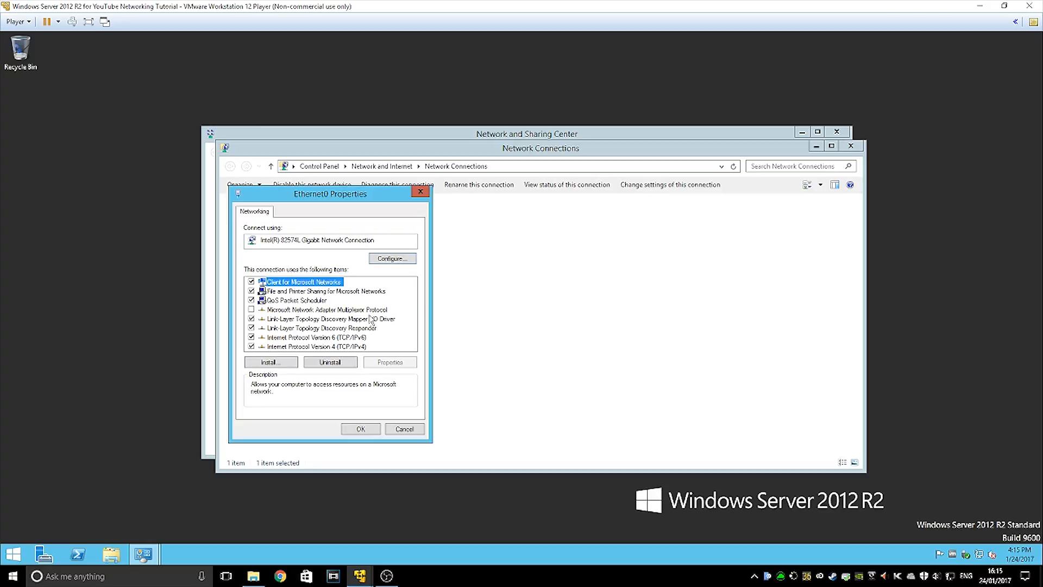
pyautogui.doubleClick(333, 347)
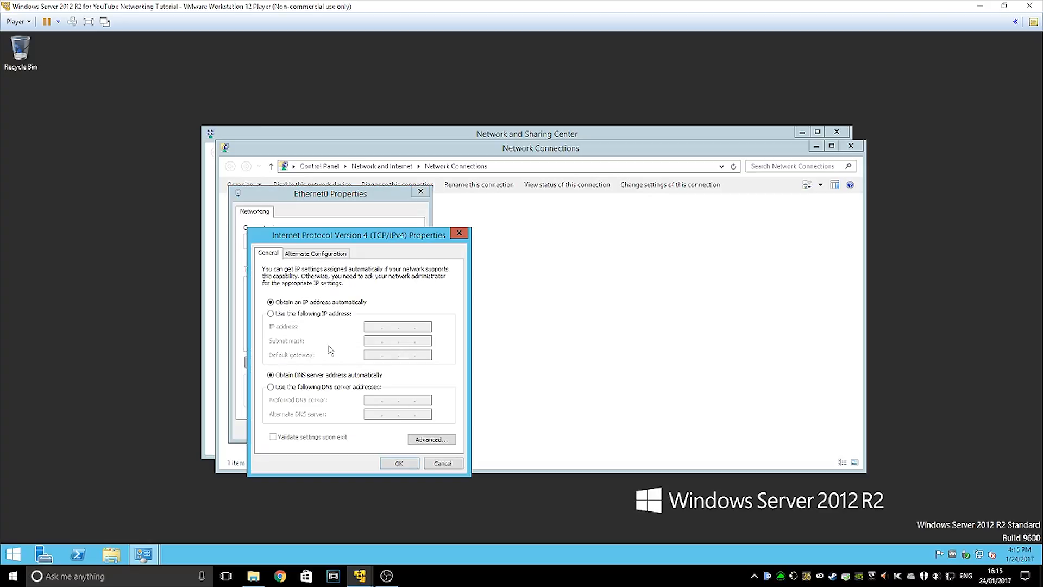
pyautogui.click(306, 314)
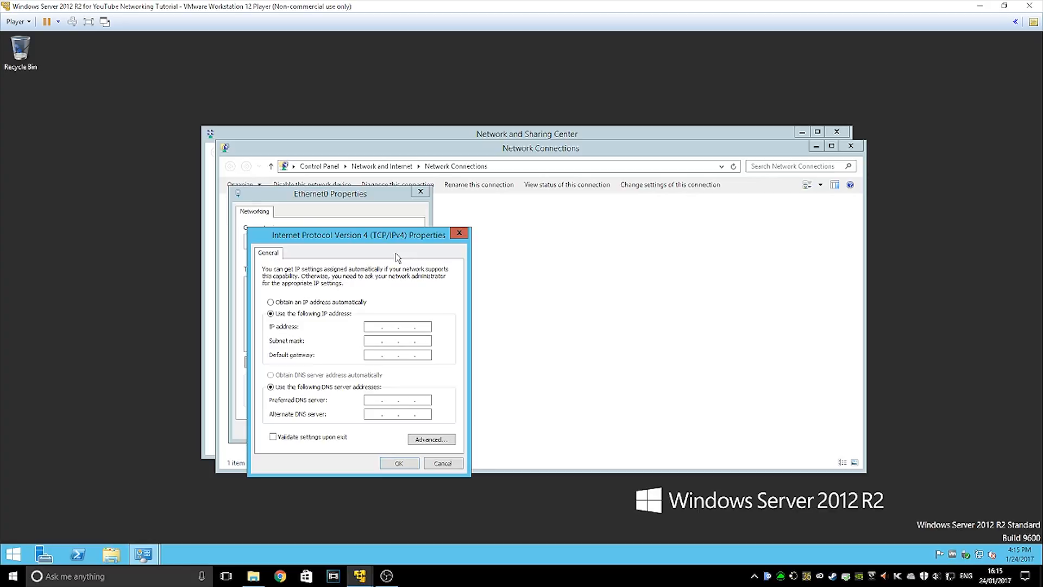
# Enter IP 10.0.0.27, mask 255.0.0.0, gateway 10.0.0.138, DNS 127.0.0.1 and 10.0.0.138, and save
pyautogui.write('10')
pyautogui.write('.0.0.27')
pyautogui.press('Tab')
pyautogui.press('Tab')
pyautogui.write('10.0.0.138')
pyautogui.press('Tab')
pyautogui.write('127')
pyautogui.write('10010.0.0.143')
pyautogui.press('BackSpace')
pyautogui.press('BackSpace')
pyautogui.press('BackSpace')
pyautogui.write('138')
pyautogui.click(398, 463)
# Save the Ethernet0 properties and run ipconfig in Command Prompt to confirm address 10.0.0.27
pyautogui.click(363, 425)
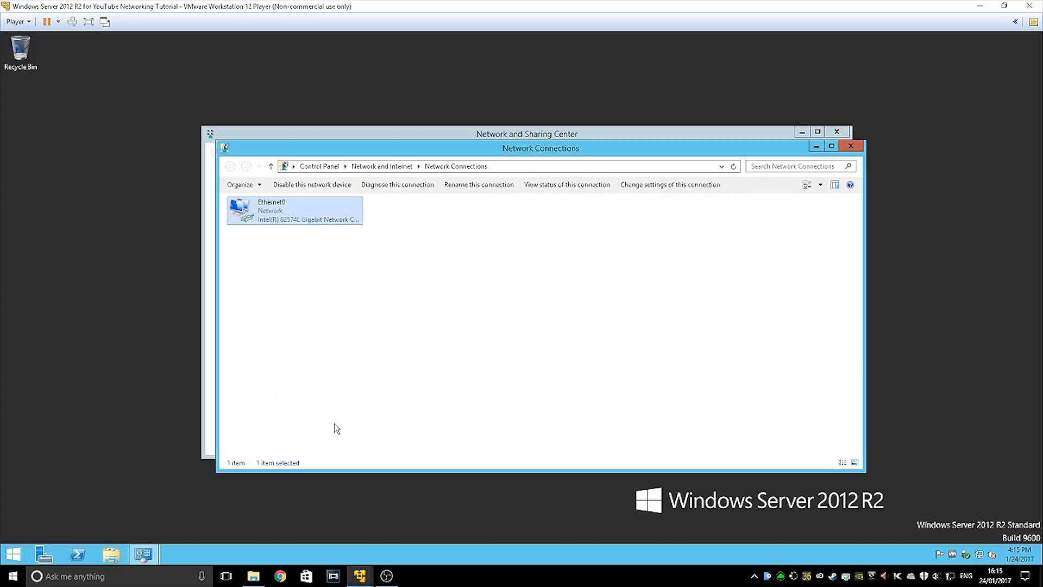
pyautogui.click(145, 411)
pyautogui.press('super+r')
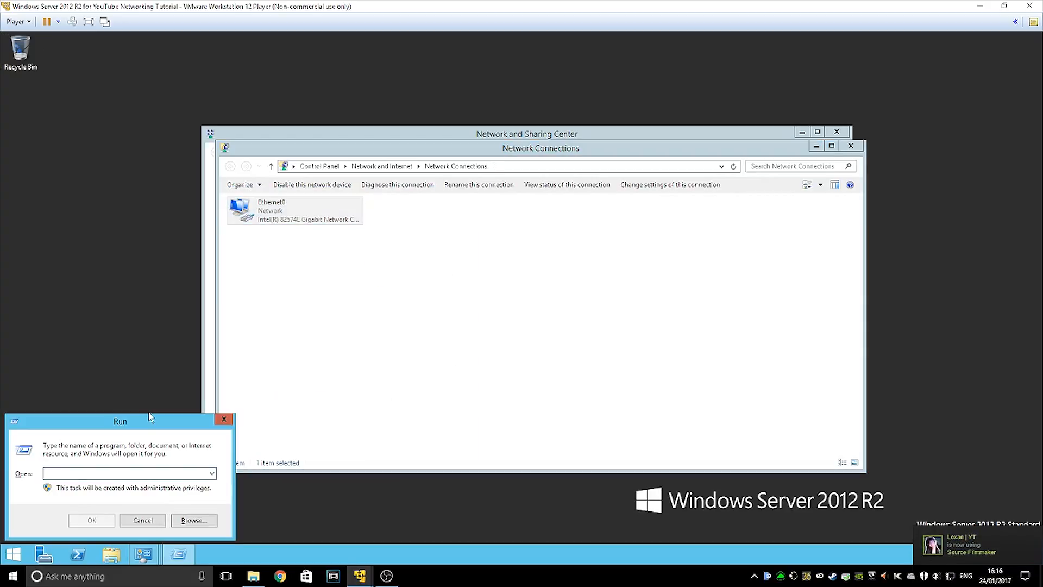
pyautogui.write('cmdf')
pyautogui.press('Return')
pyautogui.press('Return')
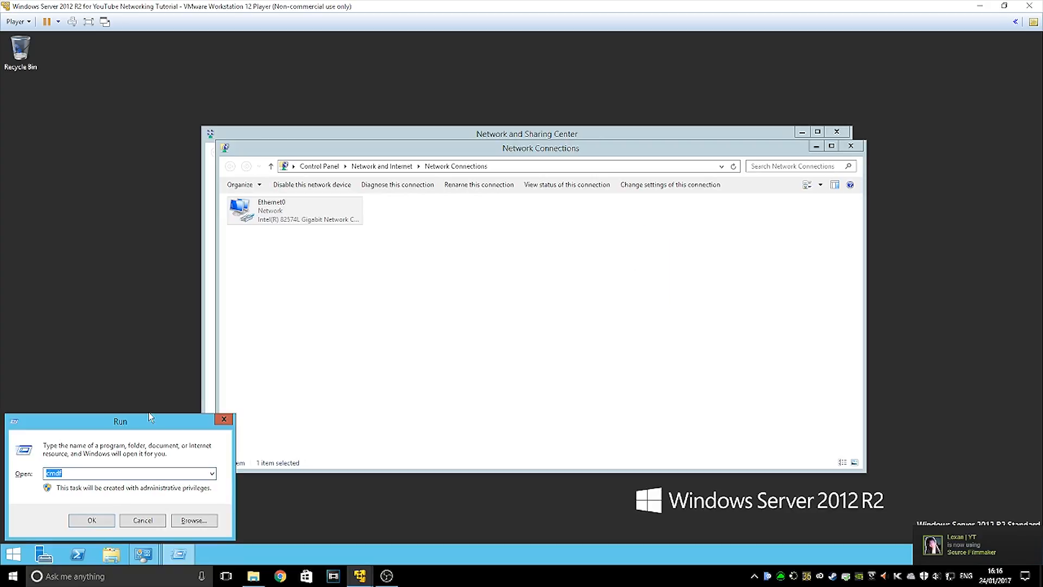
pyautogui.write('cmd')
pyautogui.press('Return')
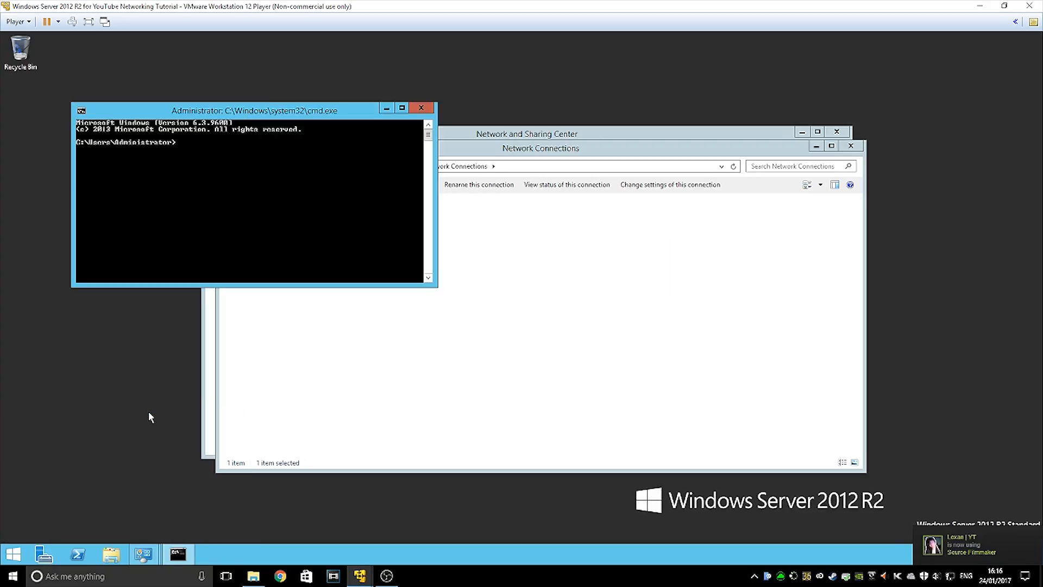
pyautogui.write('ipcon')
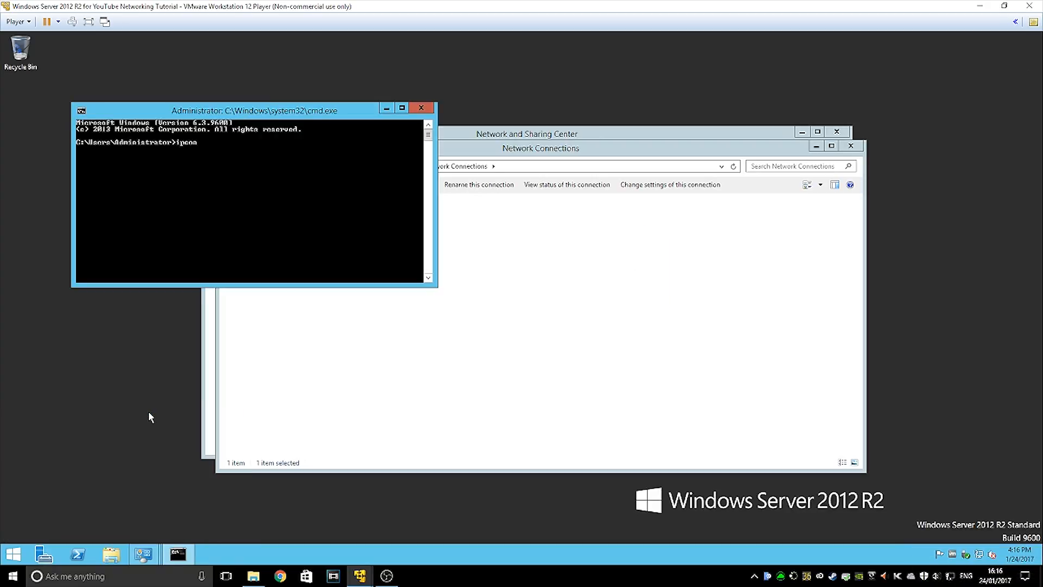
pyautogui.write('fig')
pyautogui.press('Return')
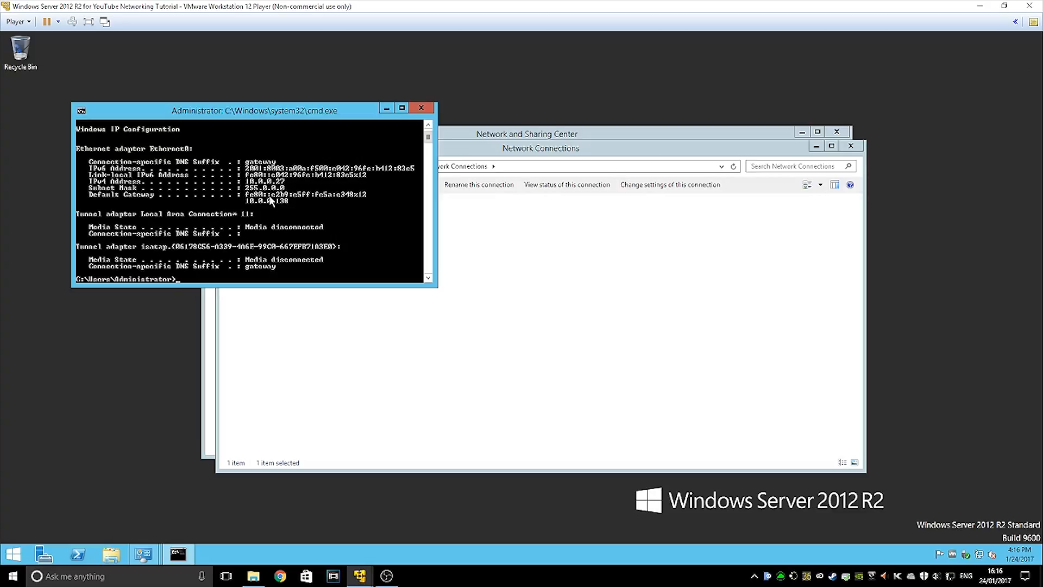
# Close Command Prompt, Network Connections and Network and Sharing Center, returning to Server Manager
pyautogui.click(420, 106)
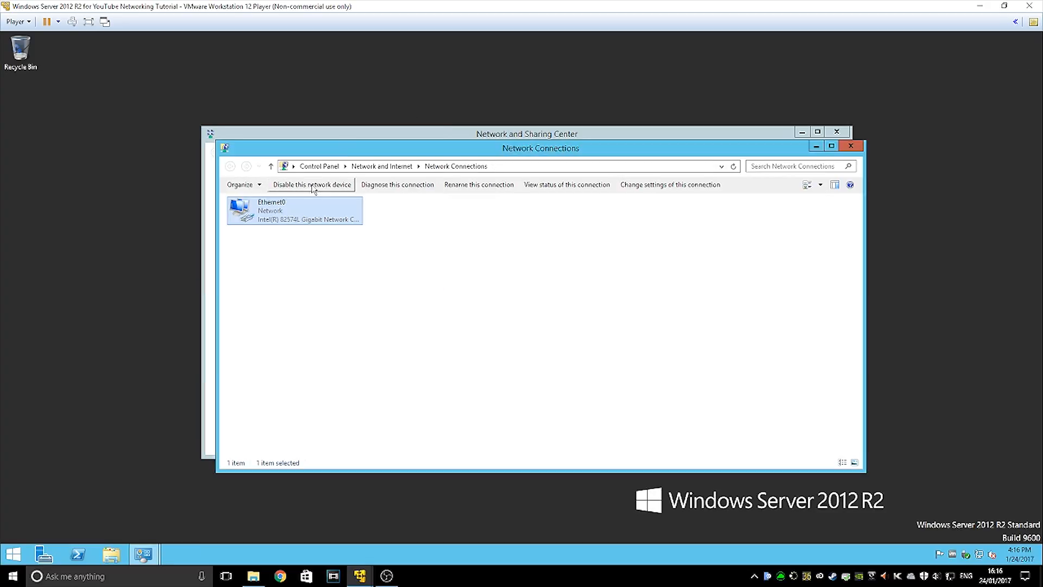
pyautogui.rightClick(335, 228)
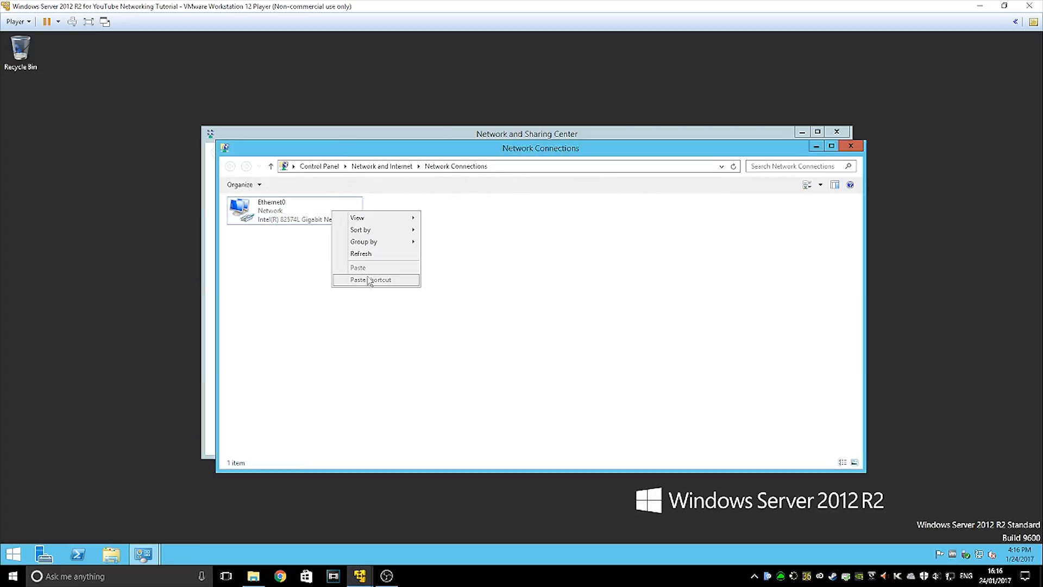
pyautogui.click(309, 205)
pyautogui.click(512, 268)
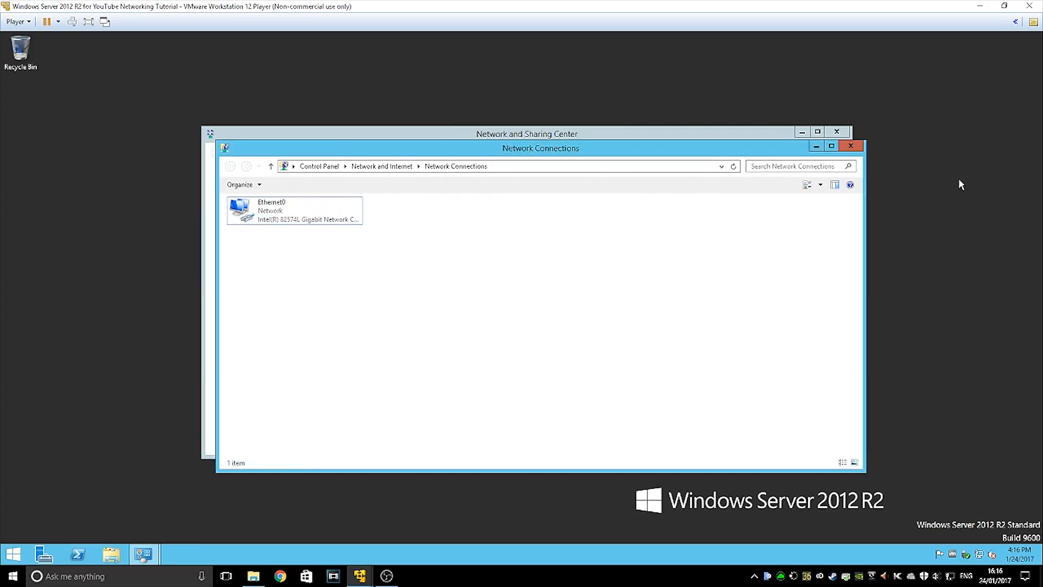
pyautogui.click(851, 147)
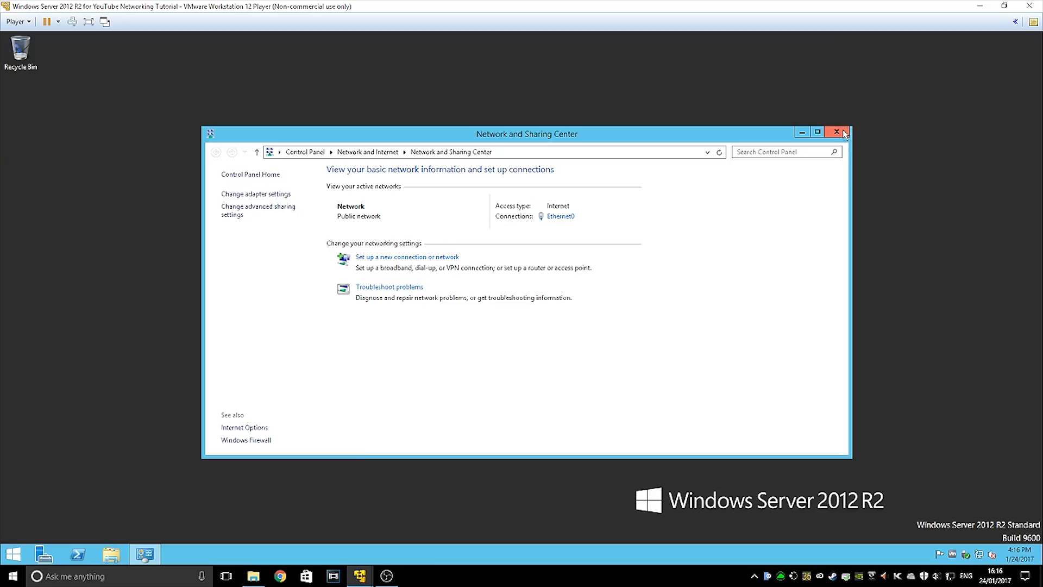
pyautogui.click(837, 132)
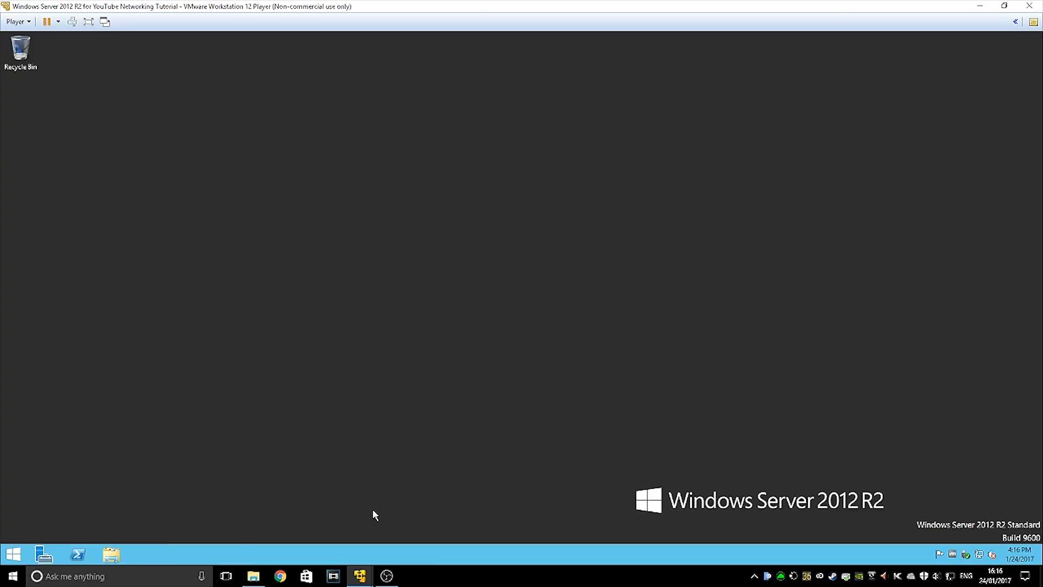
pyautogui.click(44, 554)
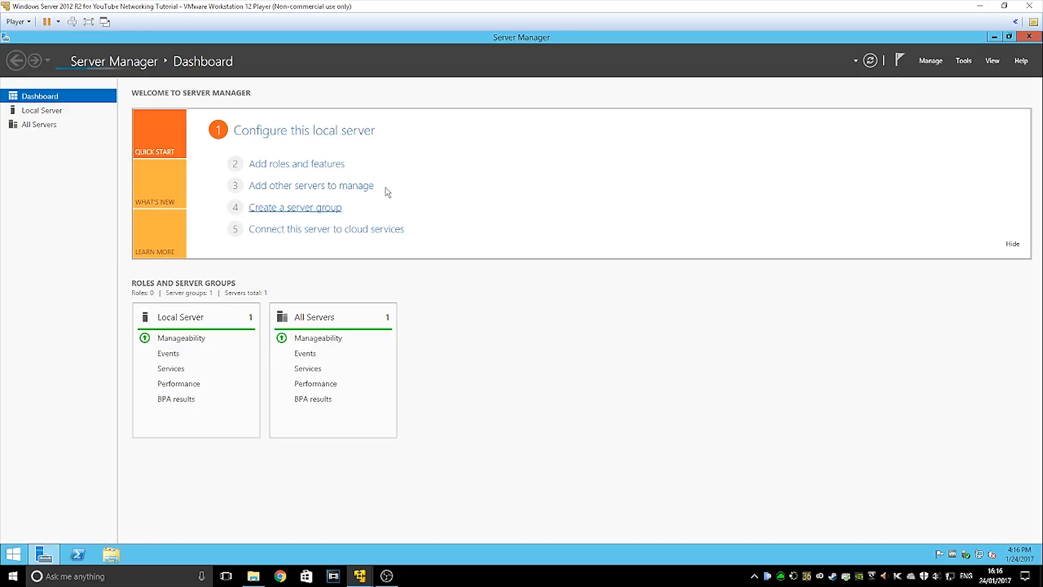
# Launch Add Roles and Features with role-based installation targeting the local server 10.0.0.27
pyautogui.click(283, 165)
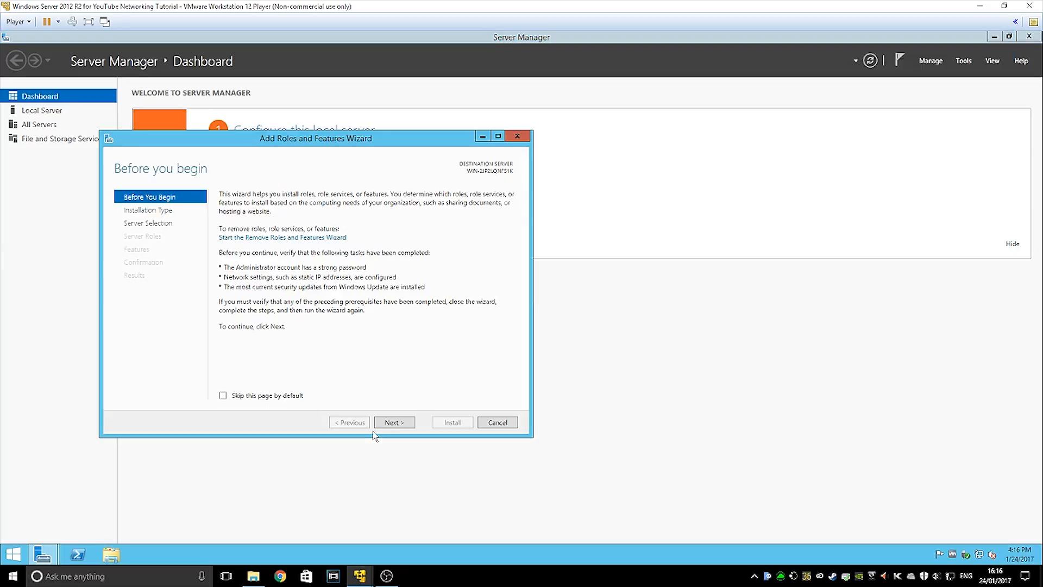
pyautogui.click(390, 422)
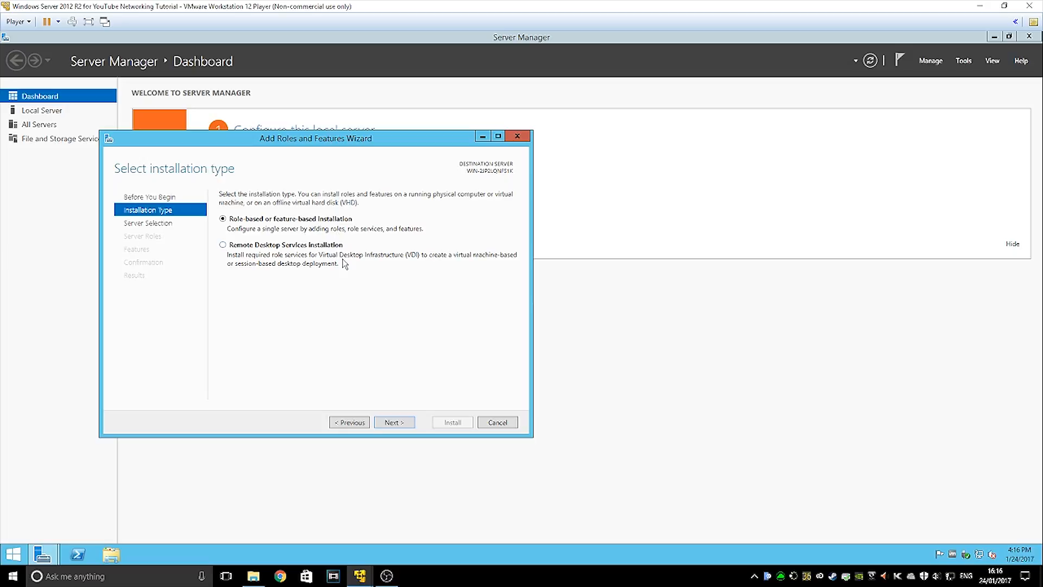
pyautogui.click(386, 422)
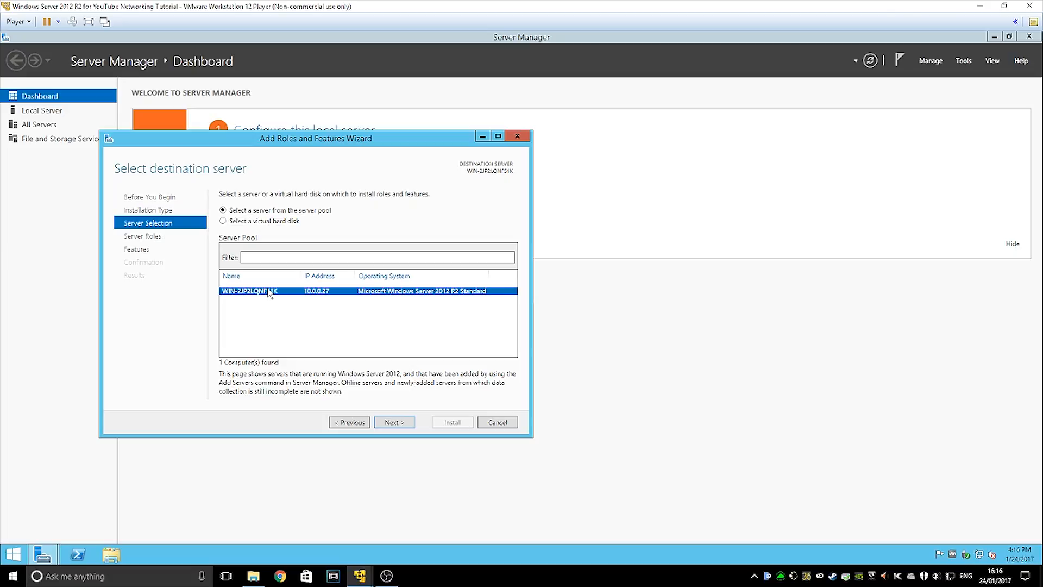
pyautogui.click(403, 423)
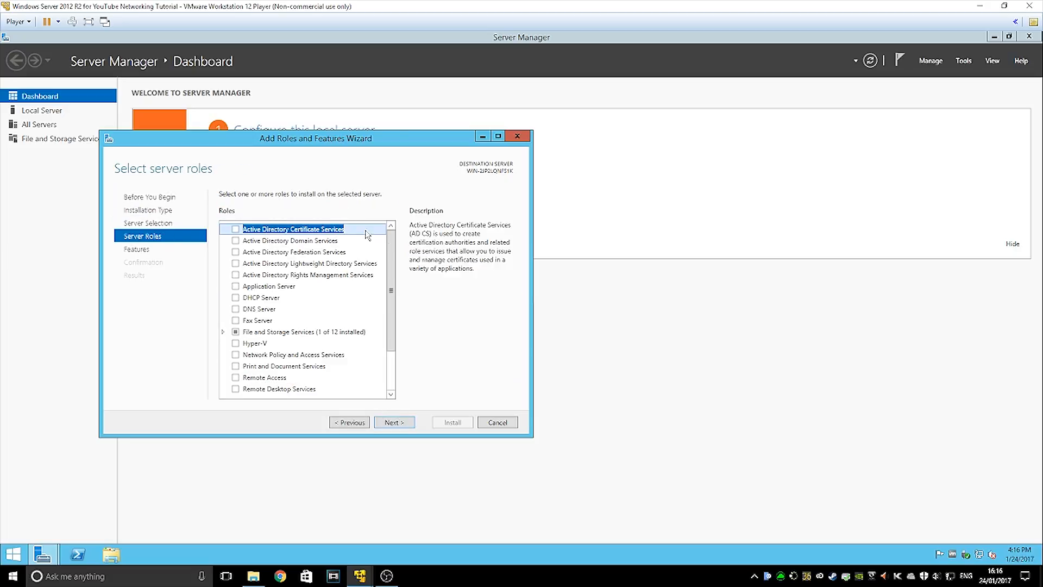
# Tick Active Directory Domain Services and DNS Server, accepting their required features
pyautogui.click(269, 245)
pyautogui.click(236, 241)
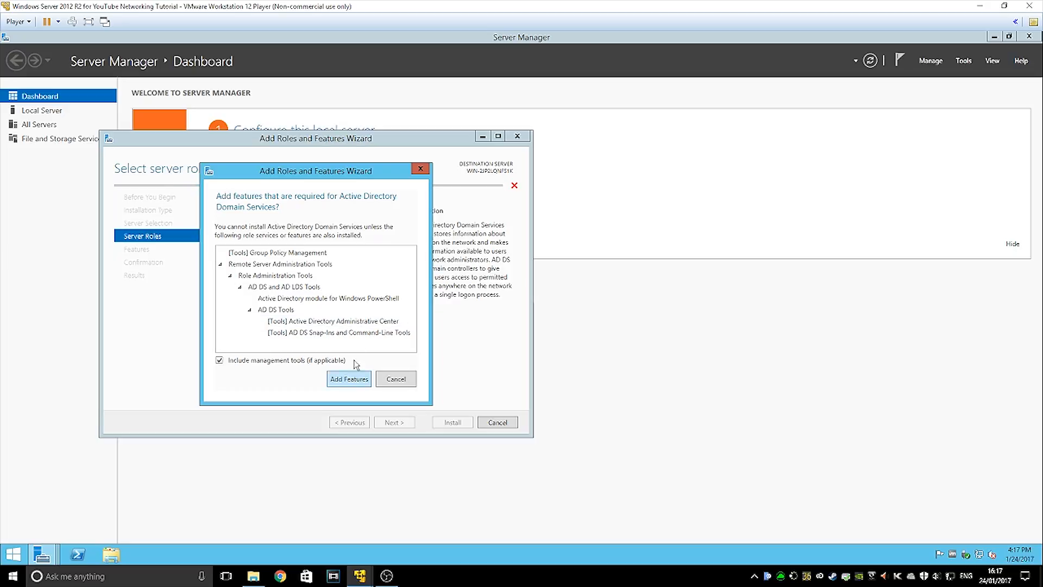
pyautogui.click(348, 379)
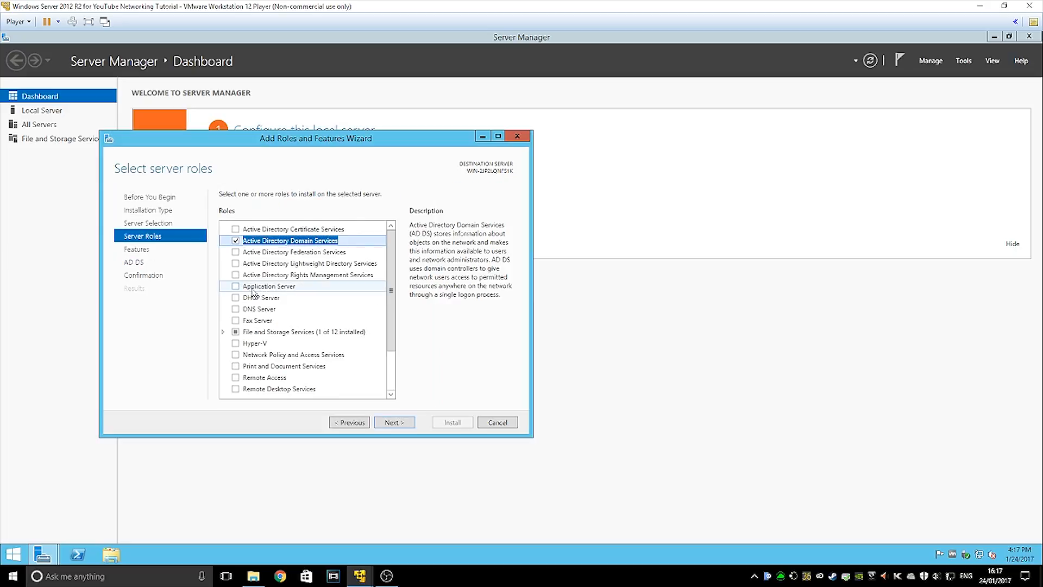
pyautogui.click(234, 310)
pyautogui.click(350, 374)
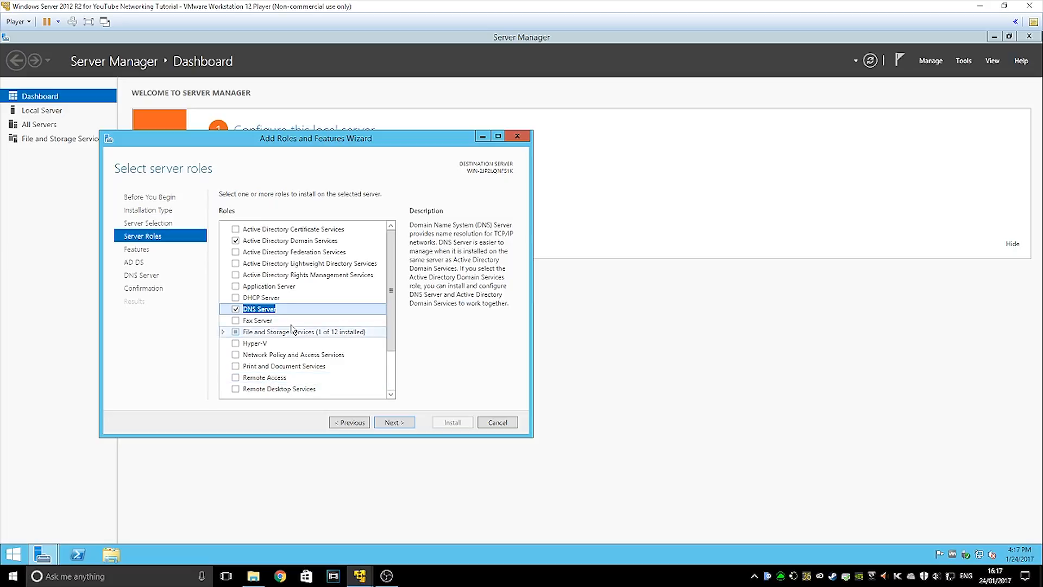
# Add Web Server (IIS) and DHCP Server with their required features and move to feature selection
pyautogui.scroll(-2, 292, 330)
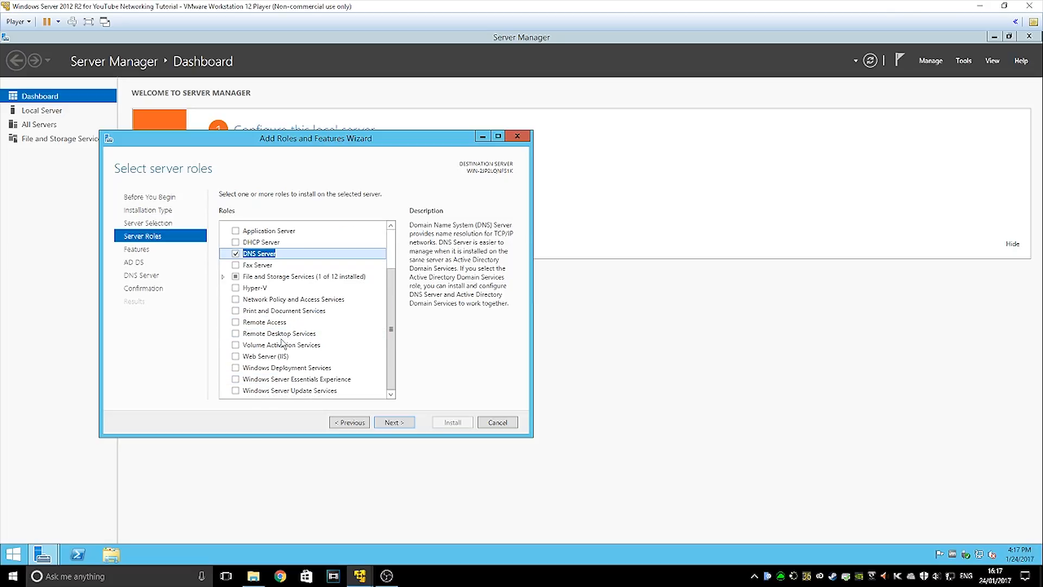
pyautogui.click(236, 357)
pyautogui.click(342, 373)
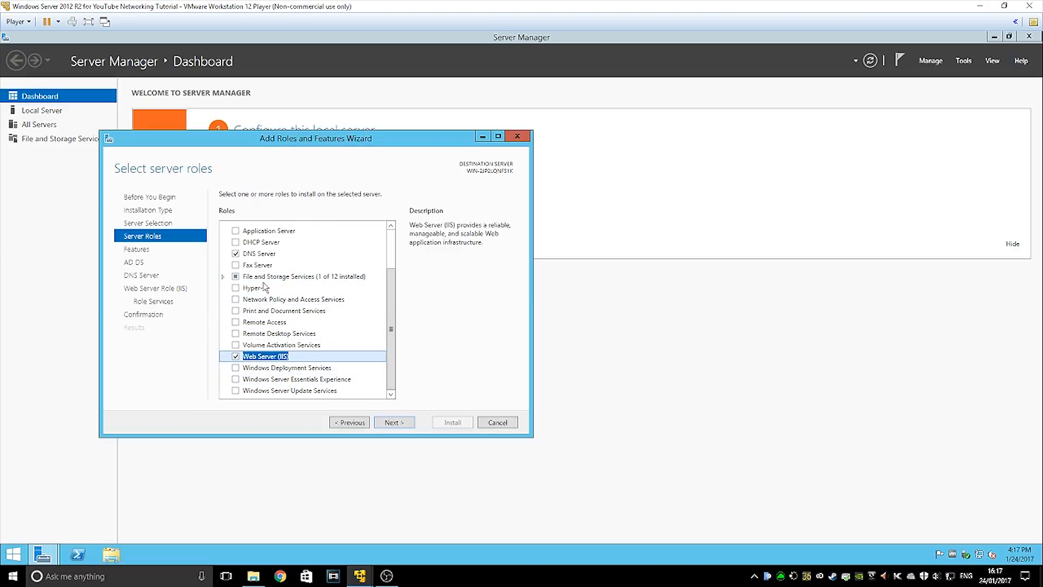
pyautogui.scroll(2, 265, 285)
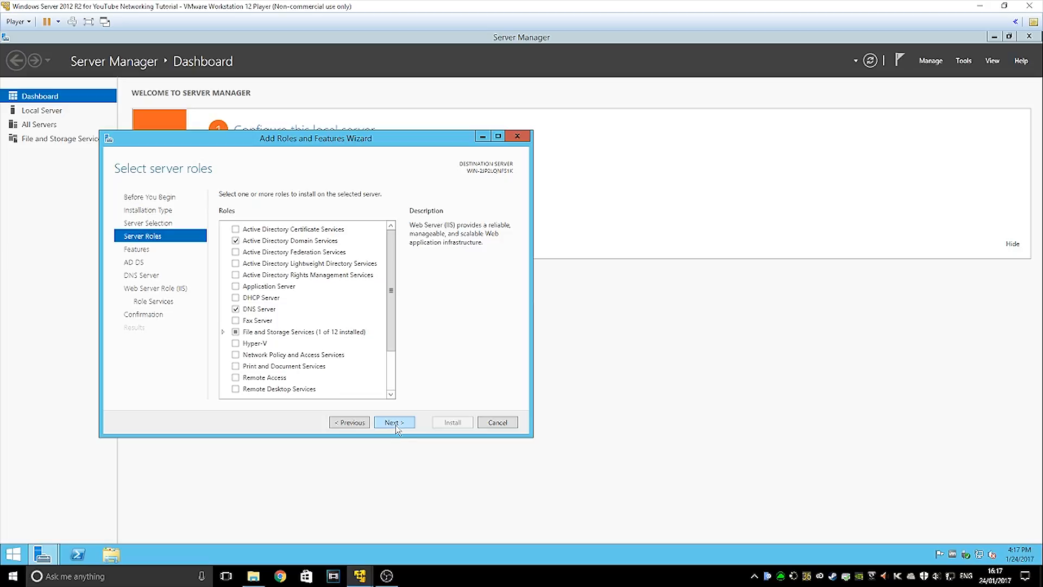
pyautogui.click(235, 298)
pyautogui.click(347, 373)
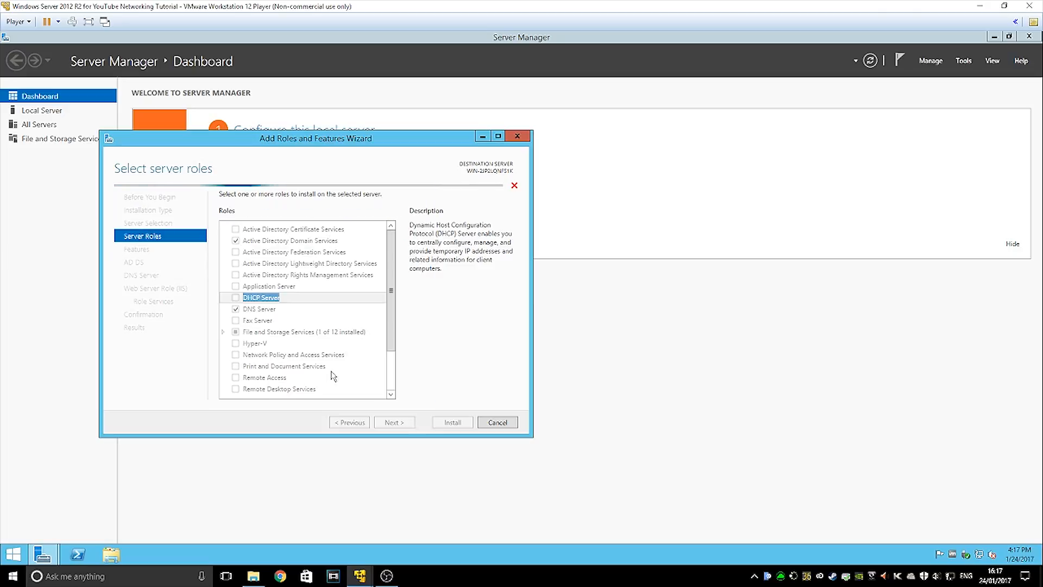
pyautogui.click(402, 423)
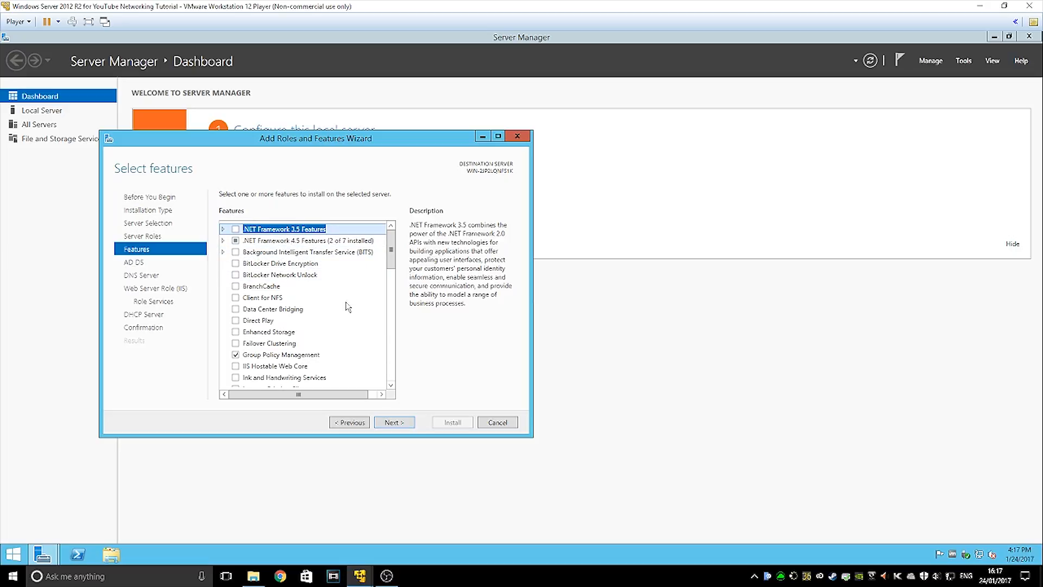
# Include .NET Framework 3.5 Features and ASP.NET 4.5, then continue to the AD DS page
pyautogui.scroll(-9, 300, 261)
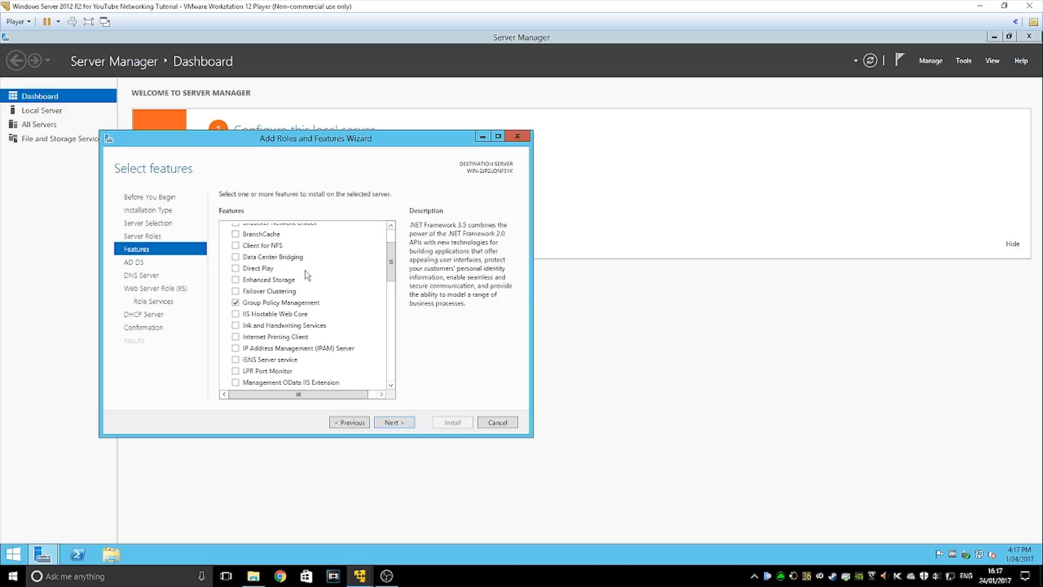
pyautogui.scroll(-5, 324, 300)
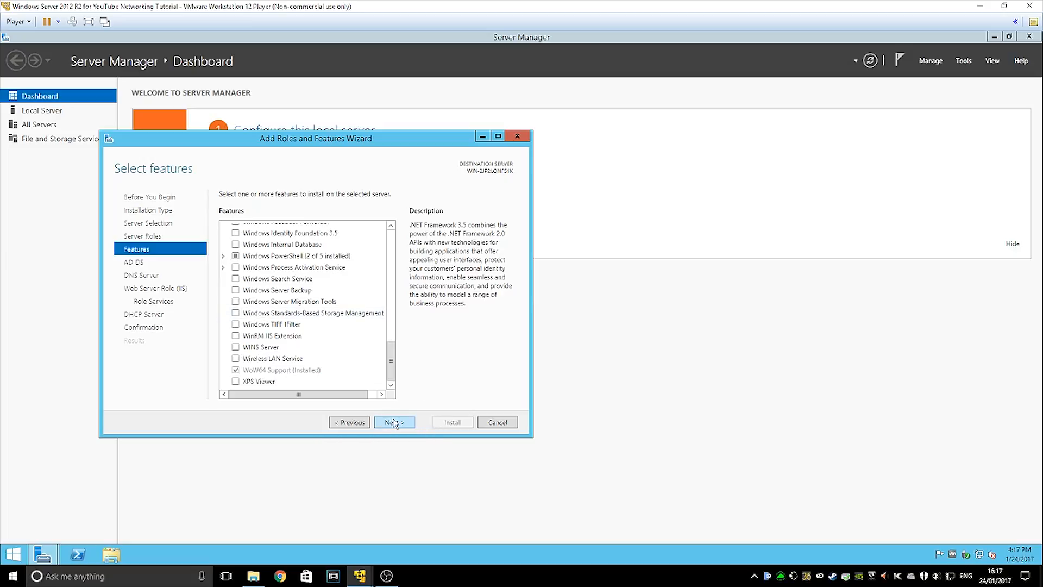
pyautogui.scroll(14, 345, 333)
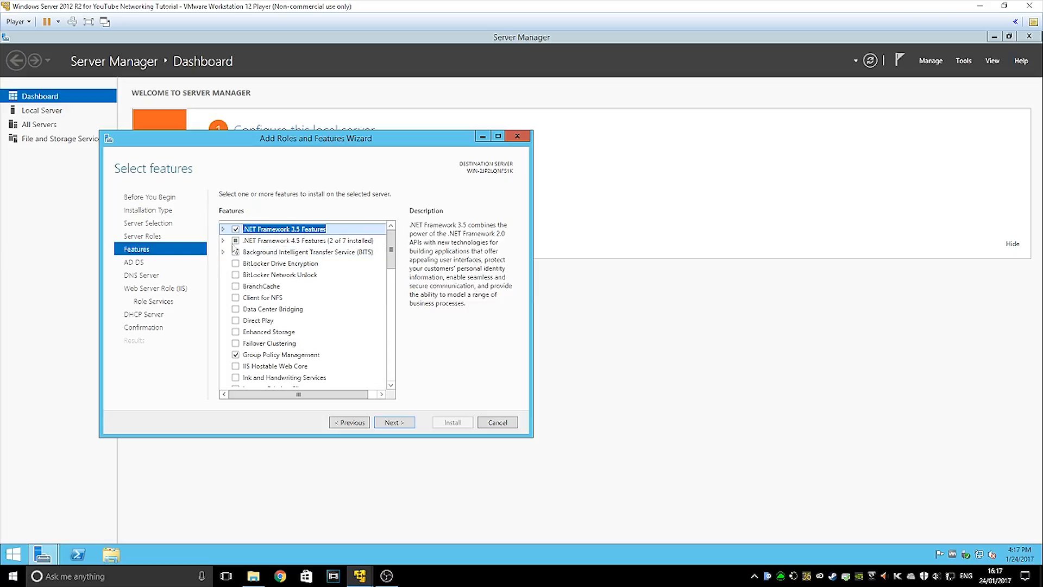
pyautogui.click(223, 241)
pyautogui.click(246, 263)
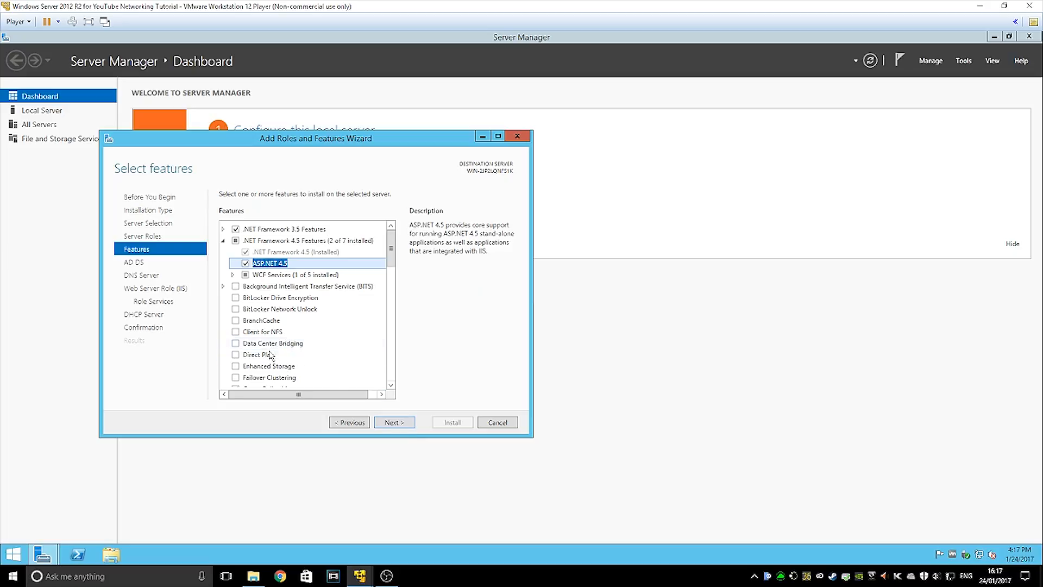
pyautogui.click(404, 424)
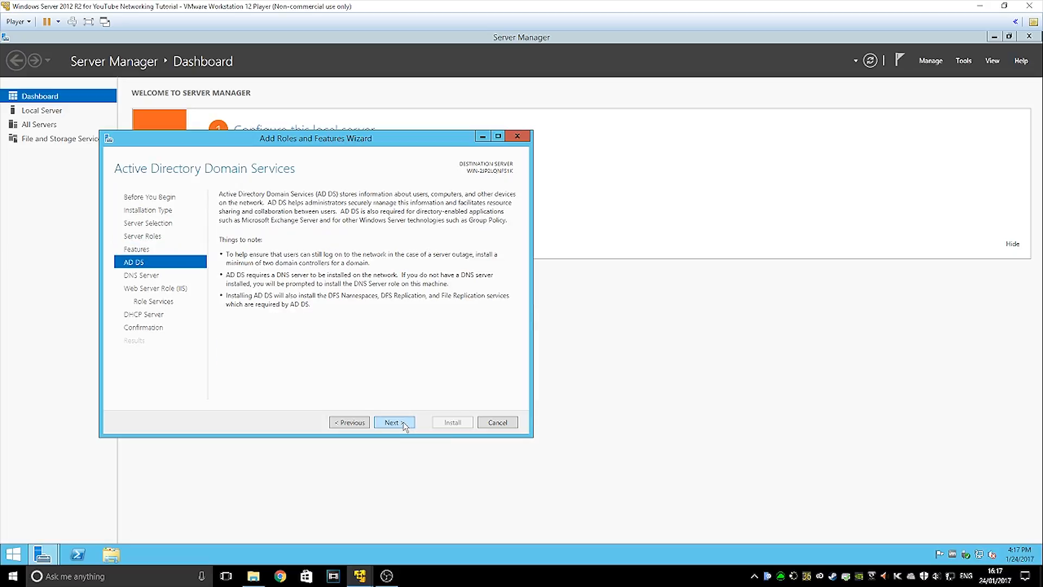
# Pass the AD DS, DNS, Web Server and DHCP pages with default role services and install
pyautogui.click(405, 424)
pyautogui.click(404, 425)
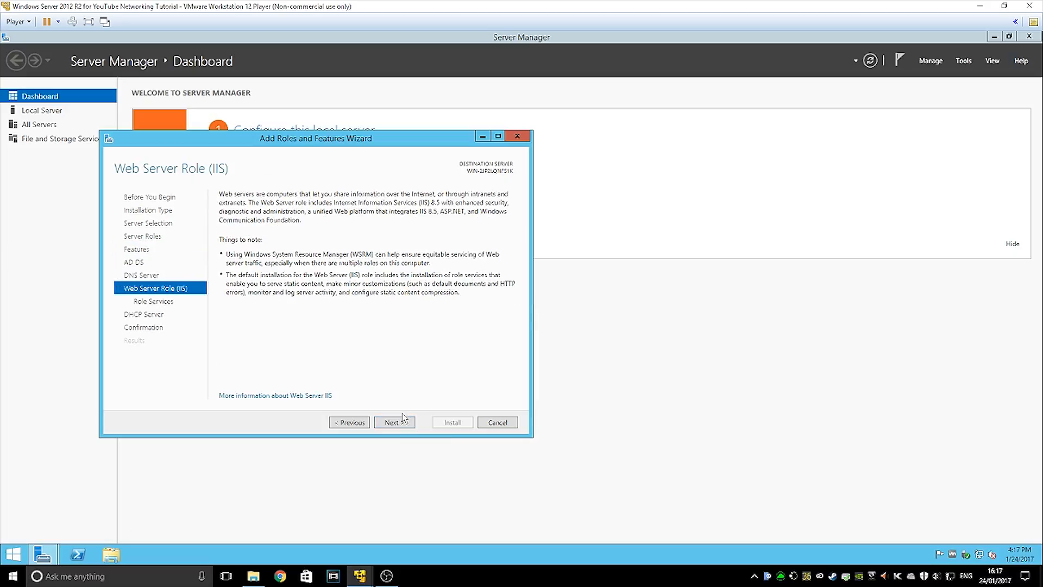
pyautogui.click(398, 427)
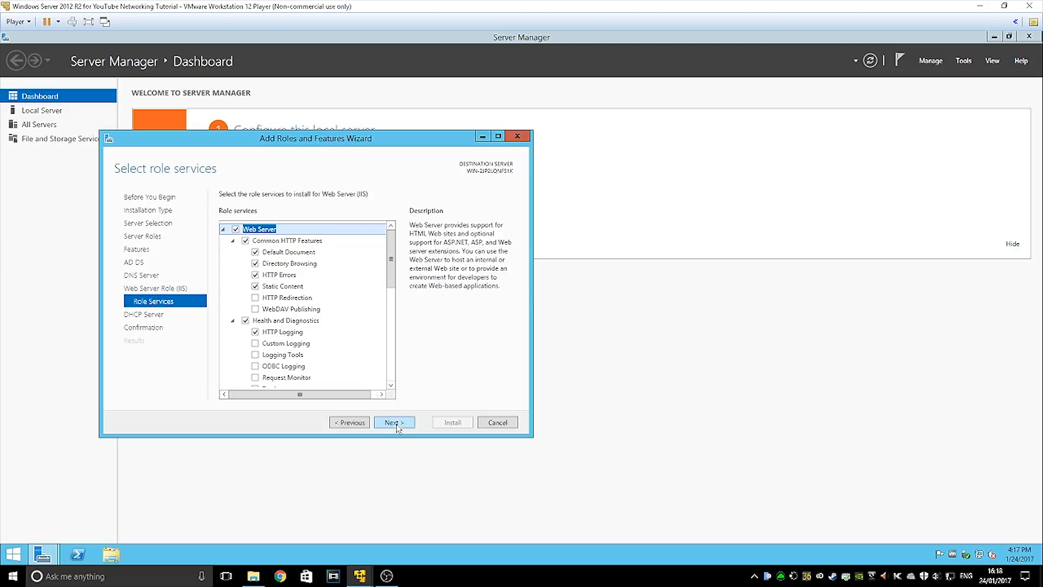
pyautogui.scroll(-5, 389, 342)
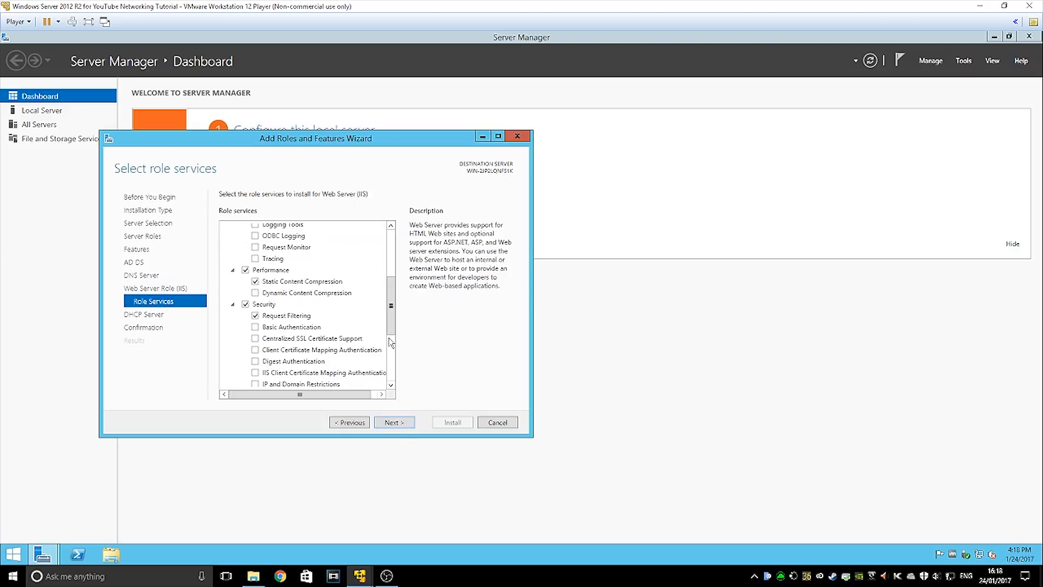
pyautogui.scroll(-4, 390, 342)
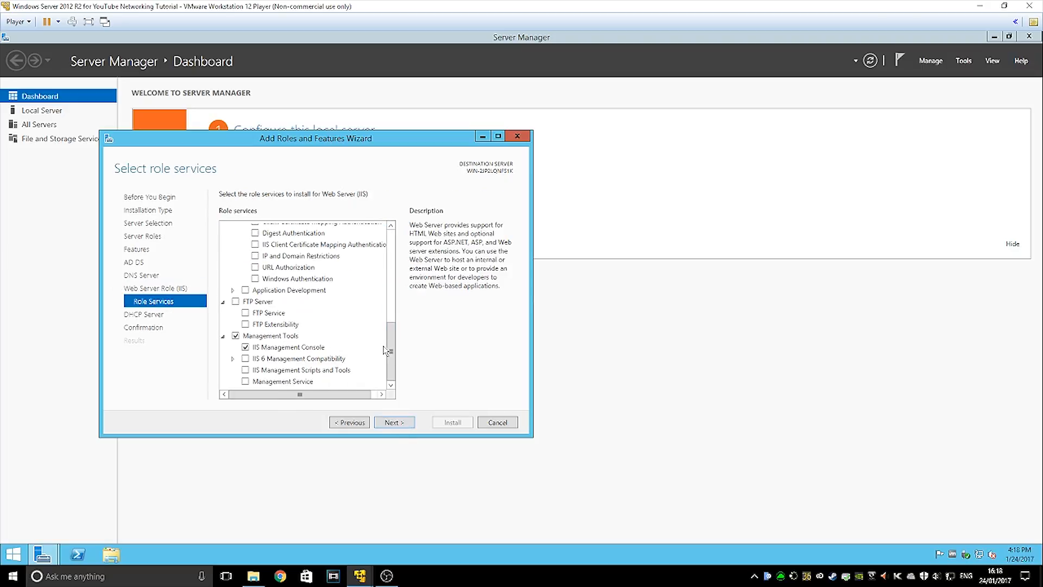
pyautogui.click(408, 423)
pyautogui.click(408, 422)
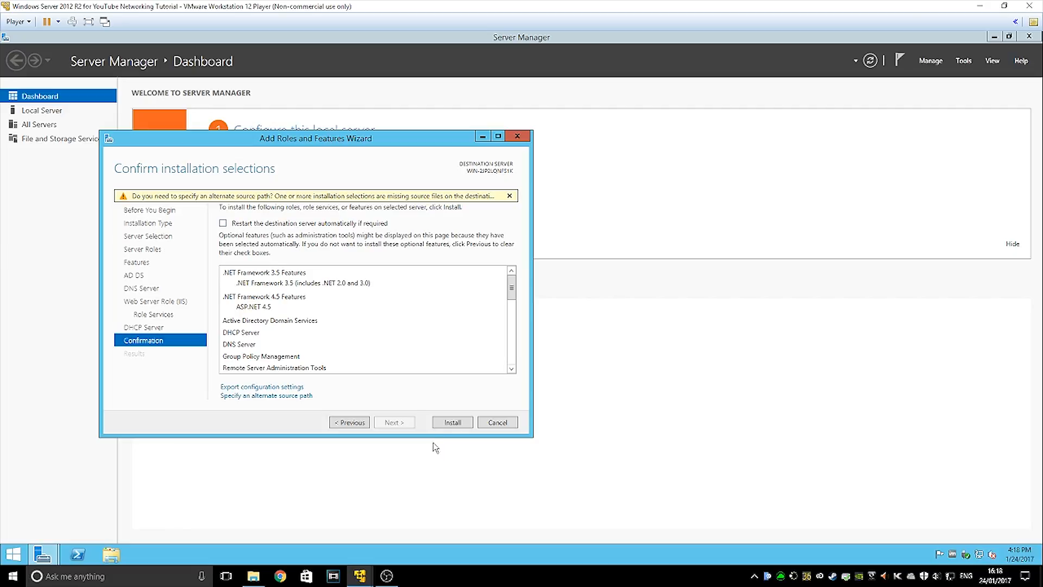
pyautogui.click(446, 425)
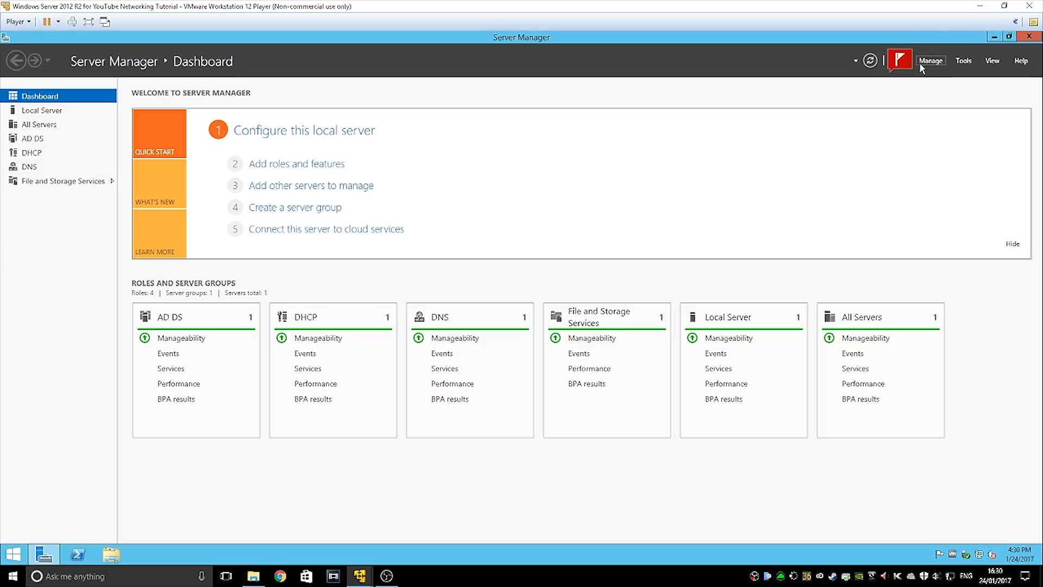
# Dismiss the failed Feature installation notice in the notifications list
pyautogui.click(900, 60)
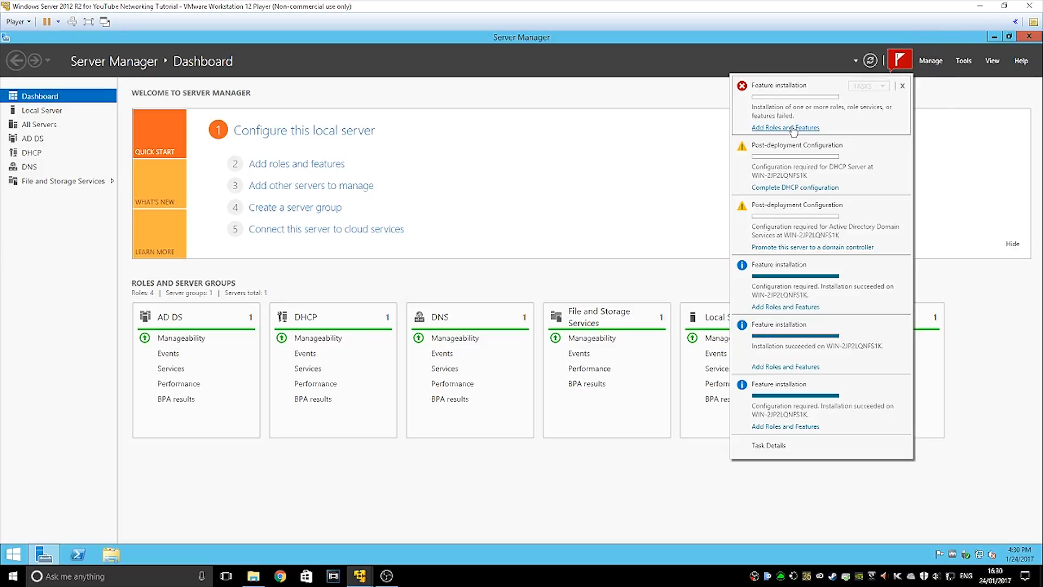
pyautogui.click(903, 86)
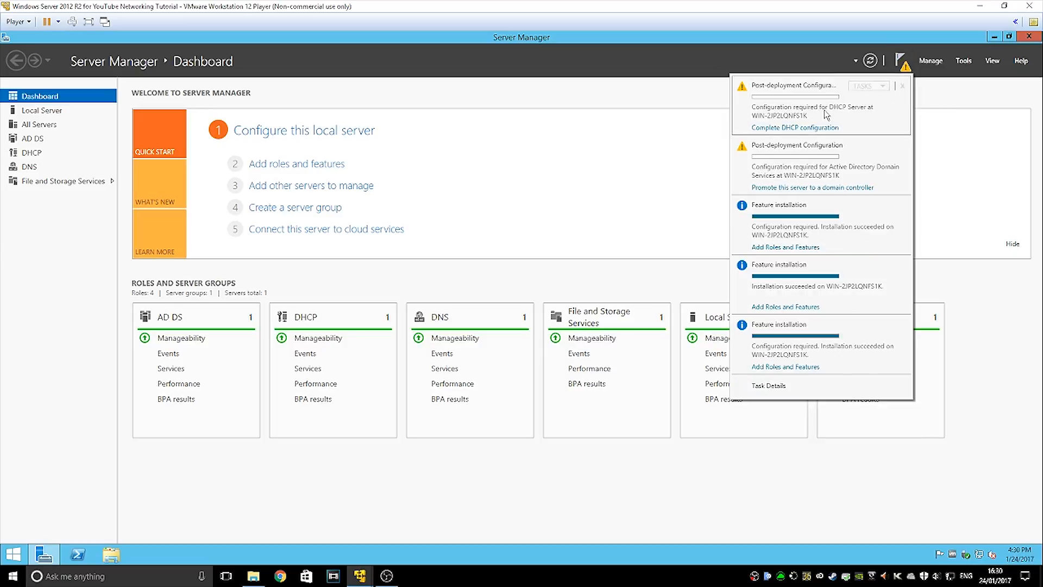
# Start promoting the server as a new forest with root domain tutorial.local
pyautogui.click(781, 187)
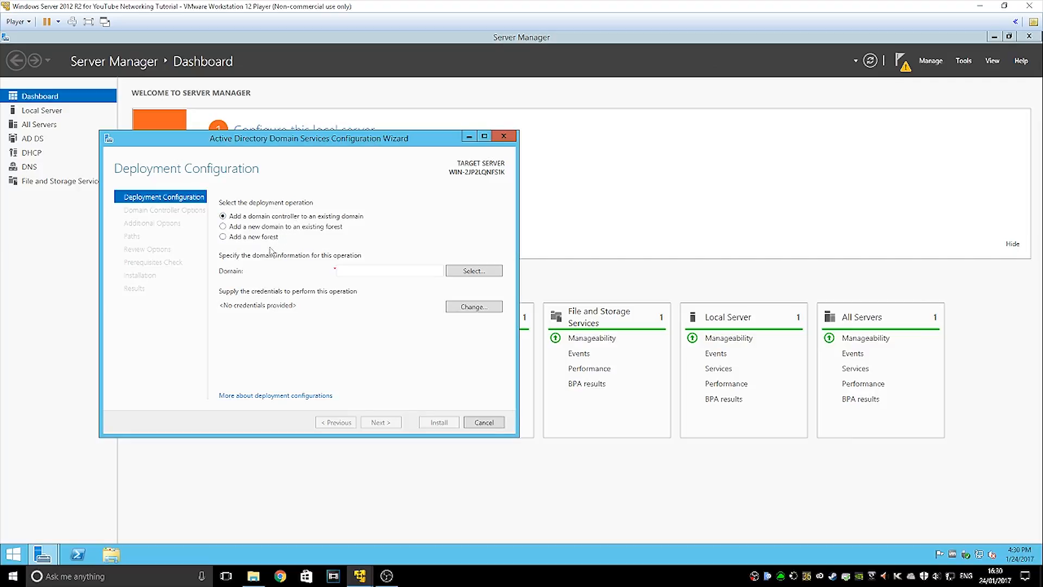
pyautogui.click(253, 237)
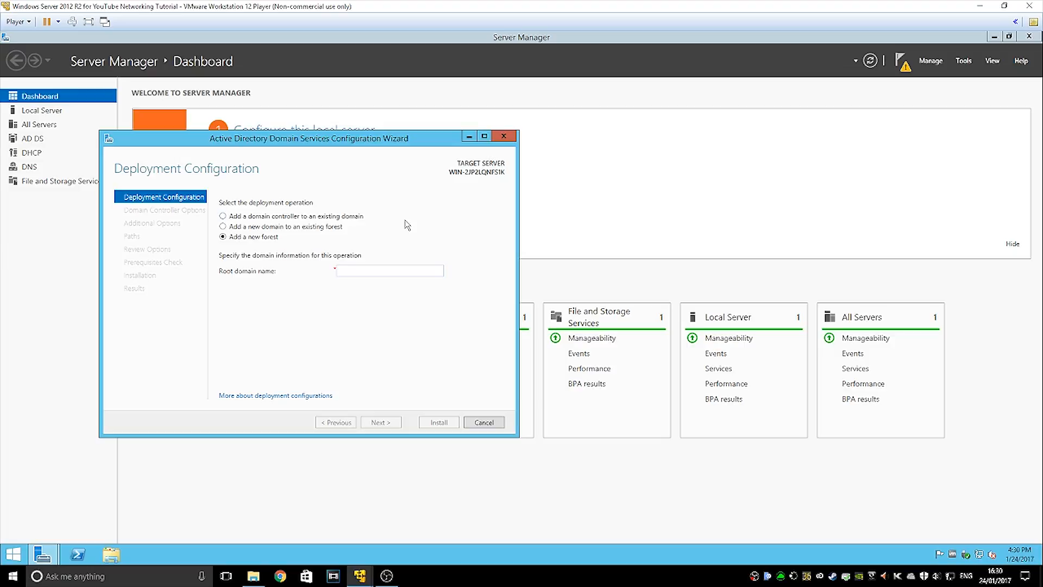
pyautogui.write('exam')
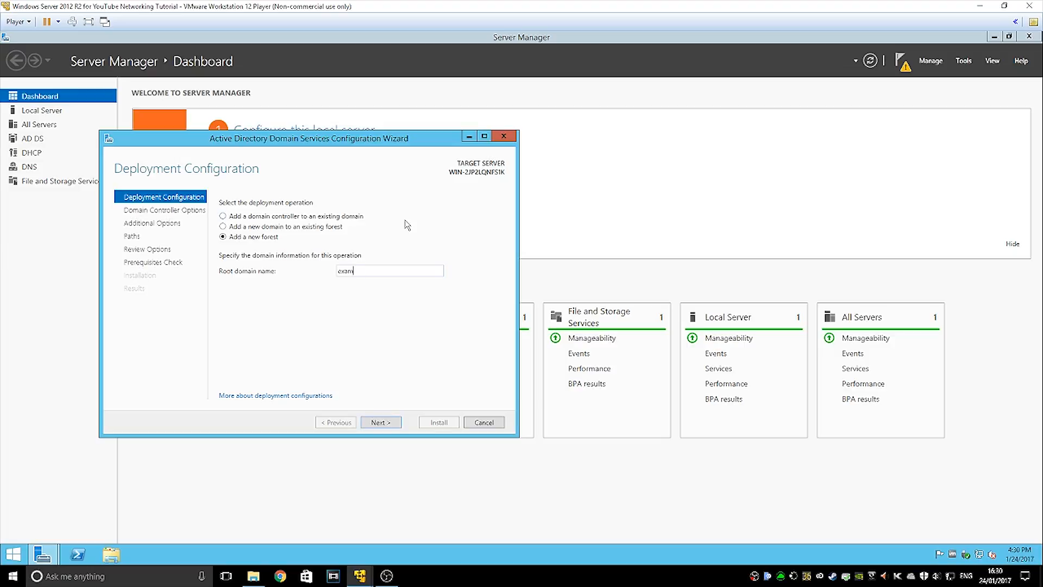
pyautogui.write('p')
pyautogui.press('BackSpace')
pyautogui.press('BackSpace')
pyautogui.press('BackSpace')
pyautogui.press('BackSpace')
pyautogui.press('BackSpace')
pyautogui.write('t')
pyautogui.press('Return')
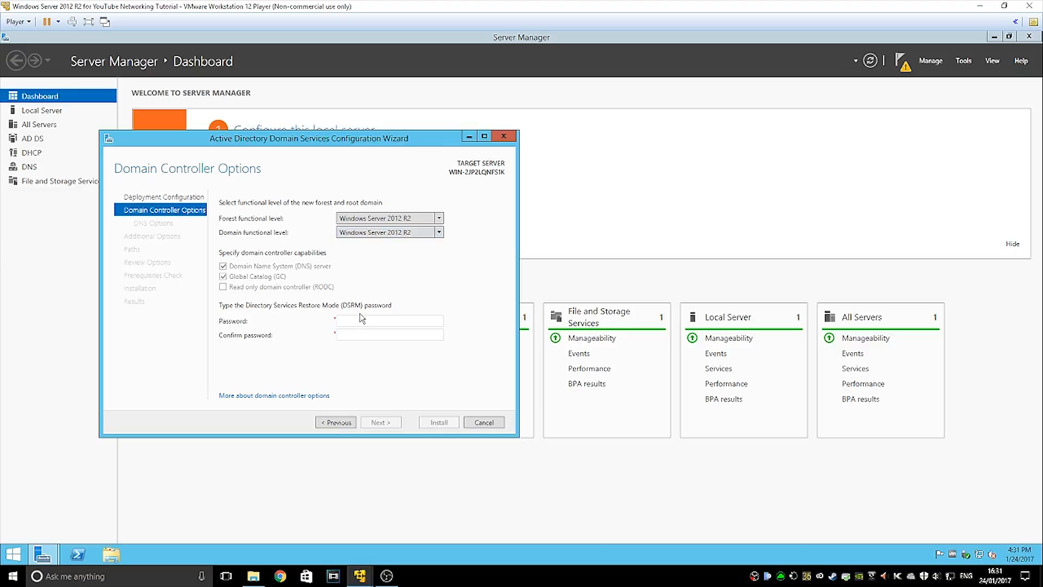
# Enter and confirm the DSRM password and pass the DNS options page
pyautogui.click(380, 320)
pyautogui.press('Tab')
pyautogui.write('•••••••••')
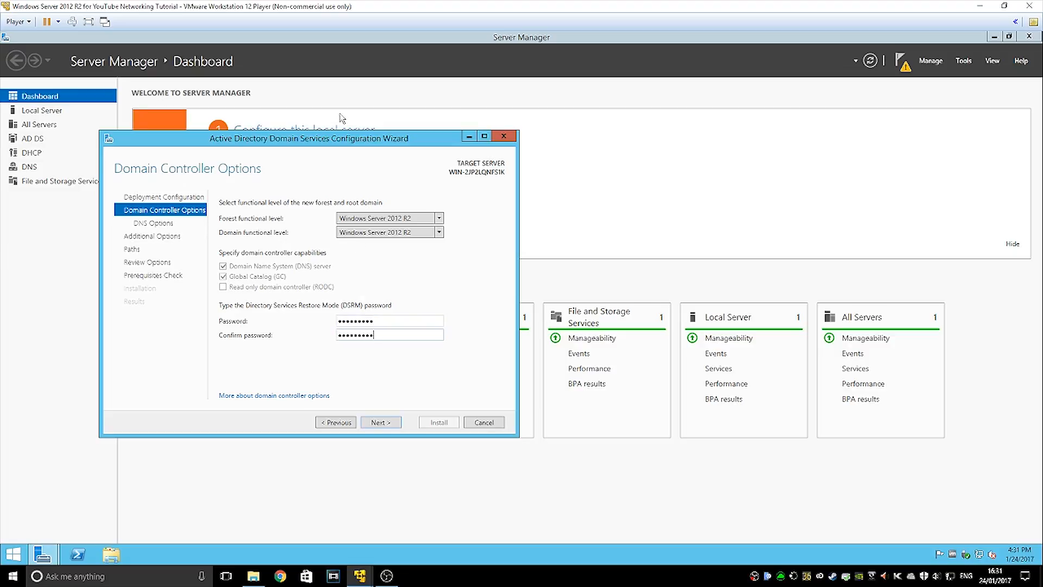
pyautogui.click(395, 427)
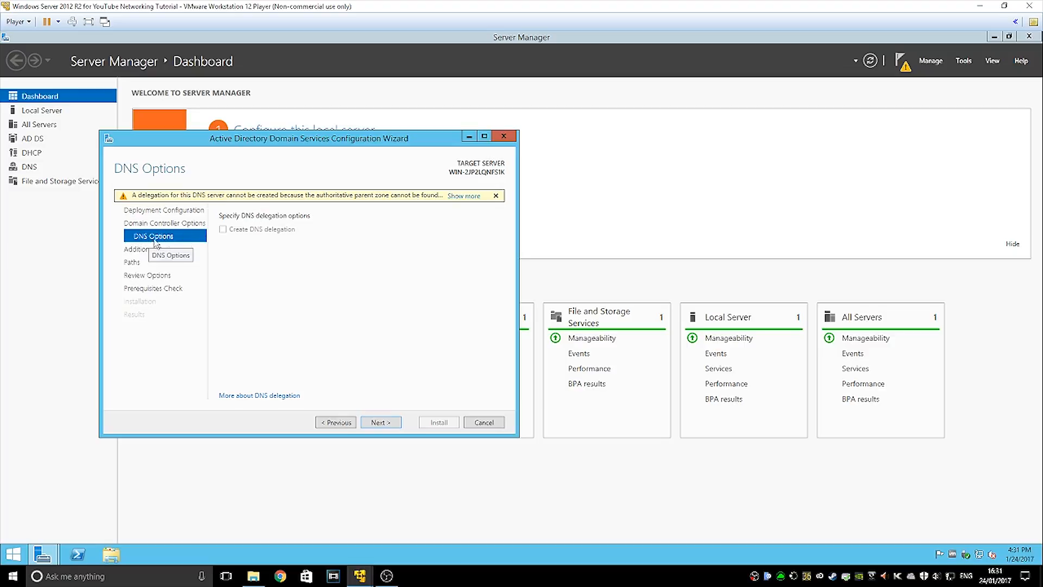
pyautogui.click(367, 422)
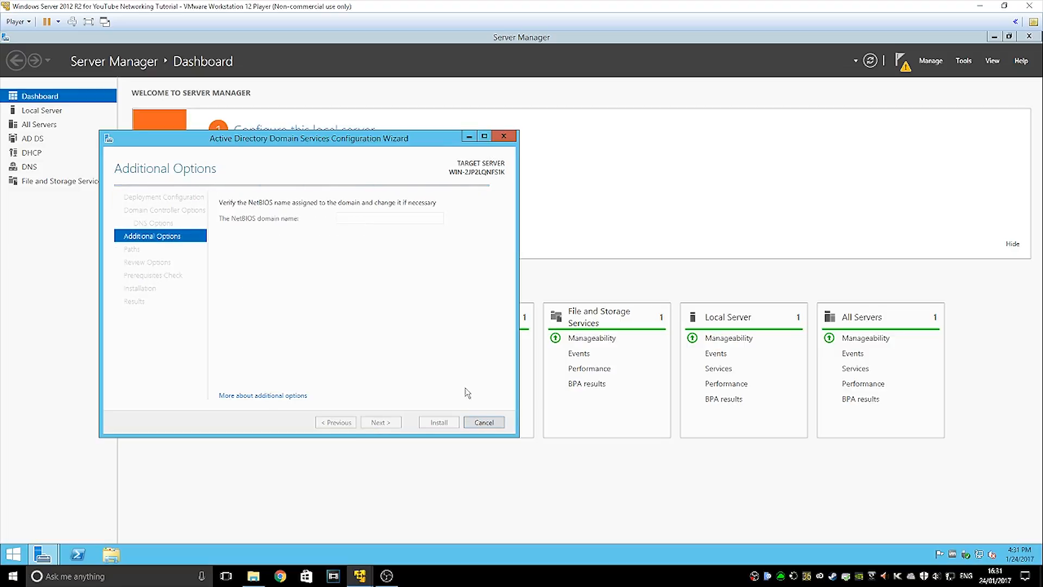
# Cancel the domain controller promotion wizard and reopen the notifications list
pyautogui.click(505, 137)
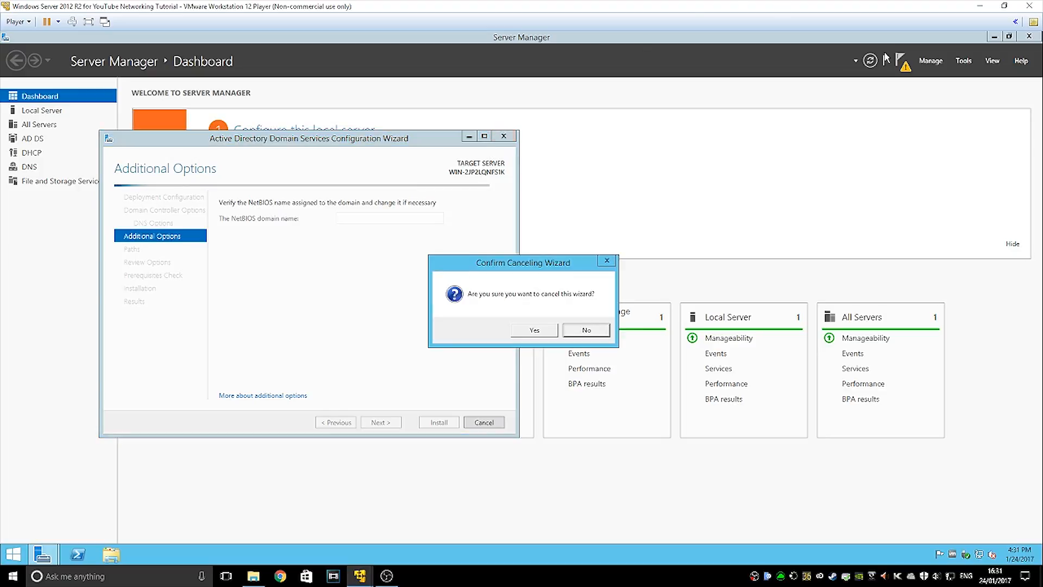
pyautogui.click(534, 329)
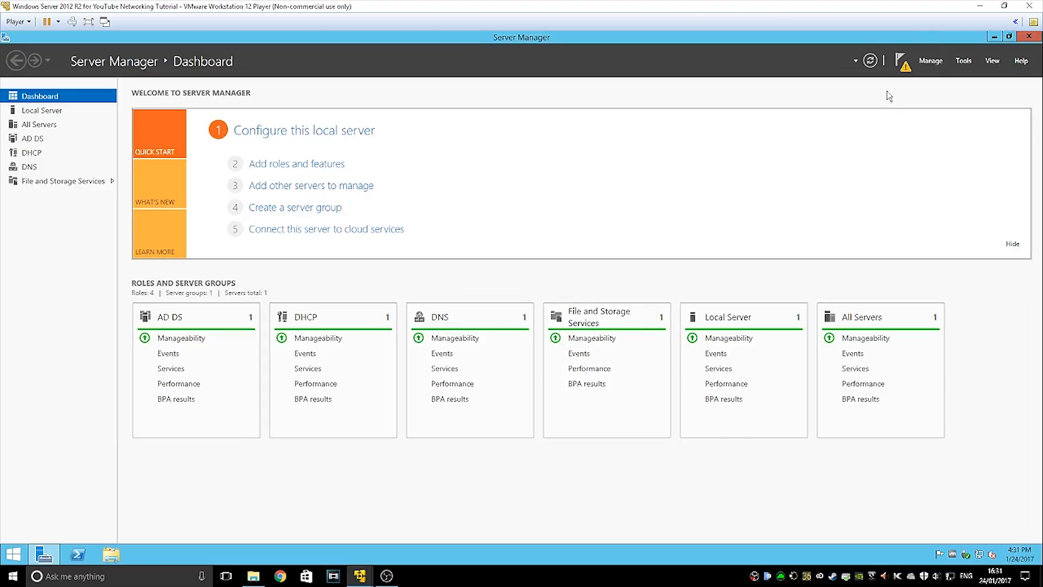
pyautogui.click(898, 61)
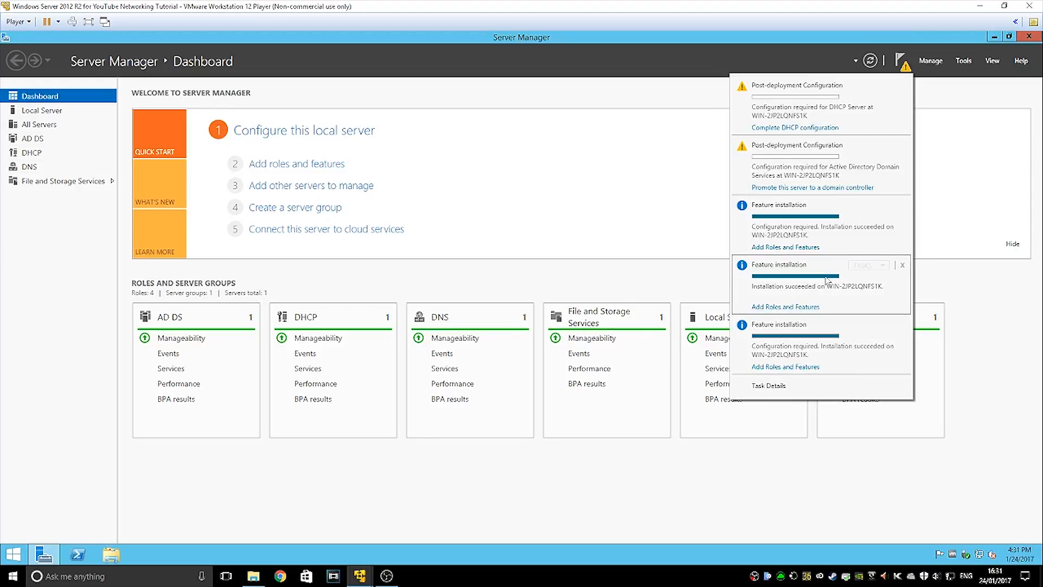
# Run the DHCP post-install configuration to create the DHCP security groups, then close the wizard
pyautogui.click(782, 127)
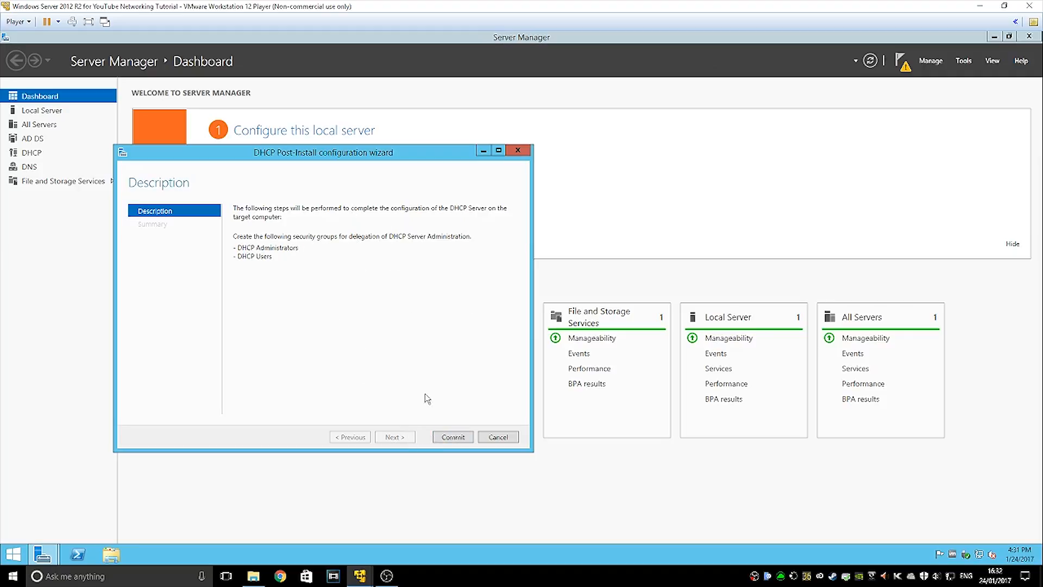
pyautogui.click(460, 437)
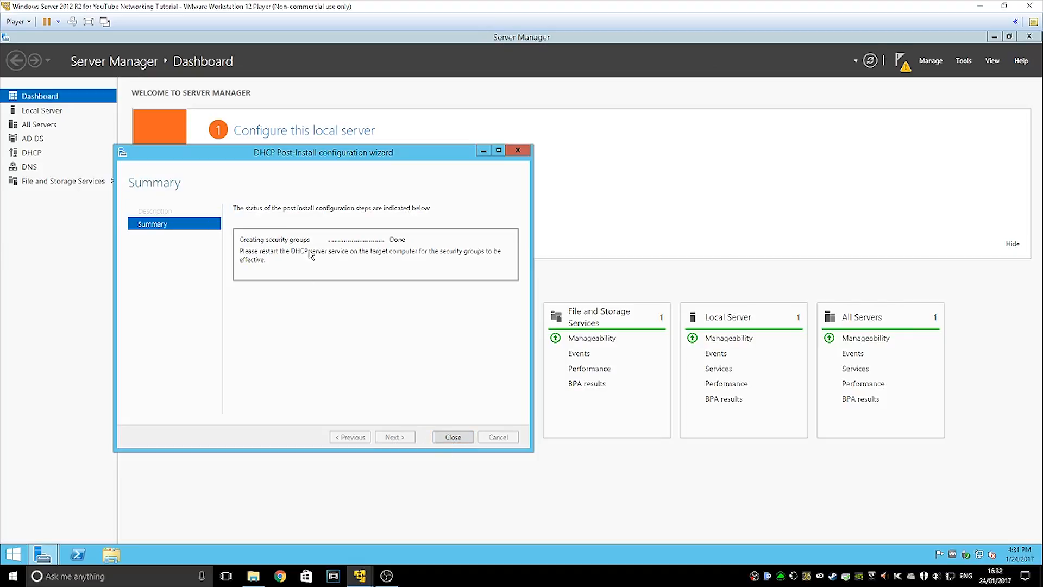
pyautogui.click(453, 437)
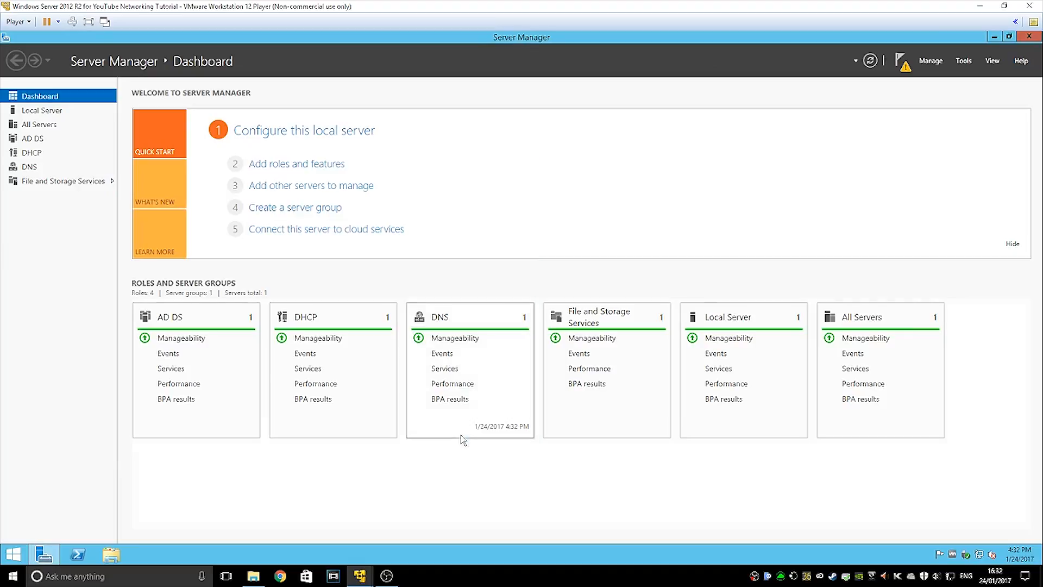
# From the notification flag, promote the server into a new forest with root domain tutorial.local
pyautogui.click(898, 64)
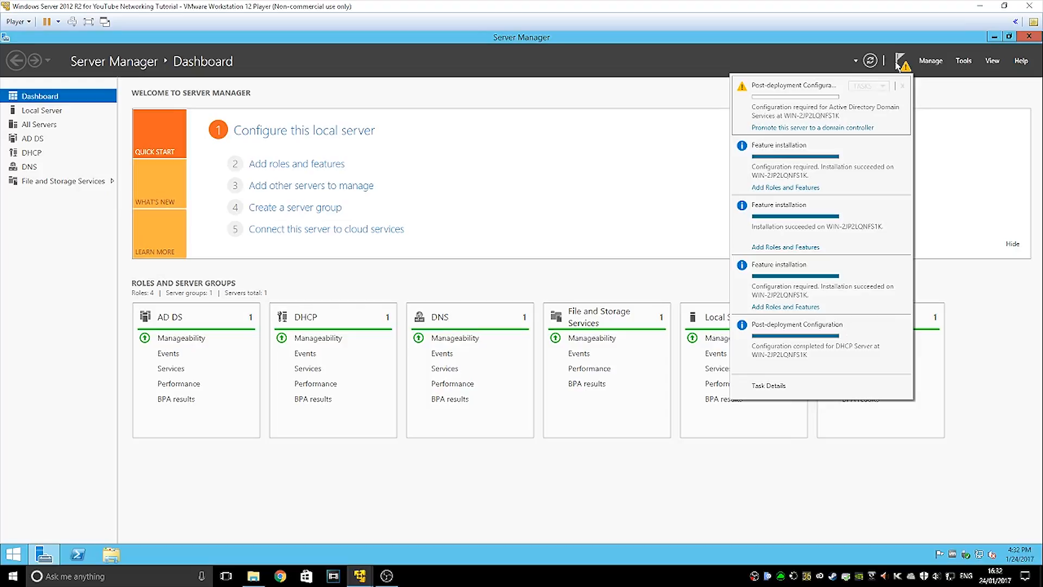
pyautogui.click(807, 128)
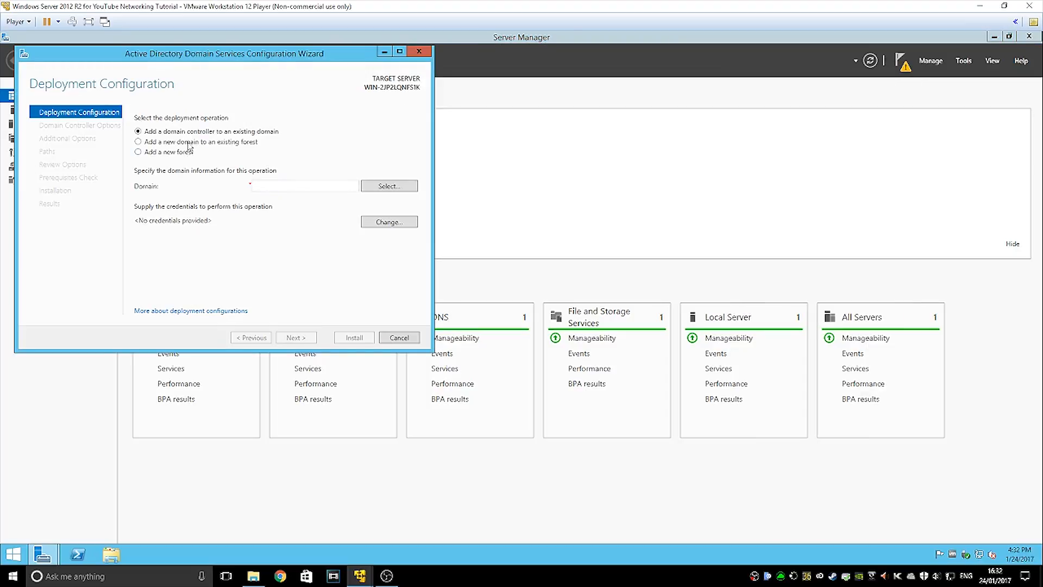
pyautogui.click(188, 153)
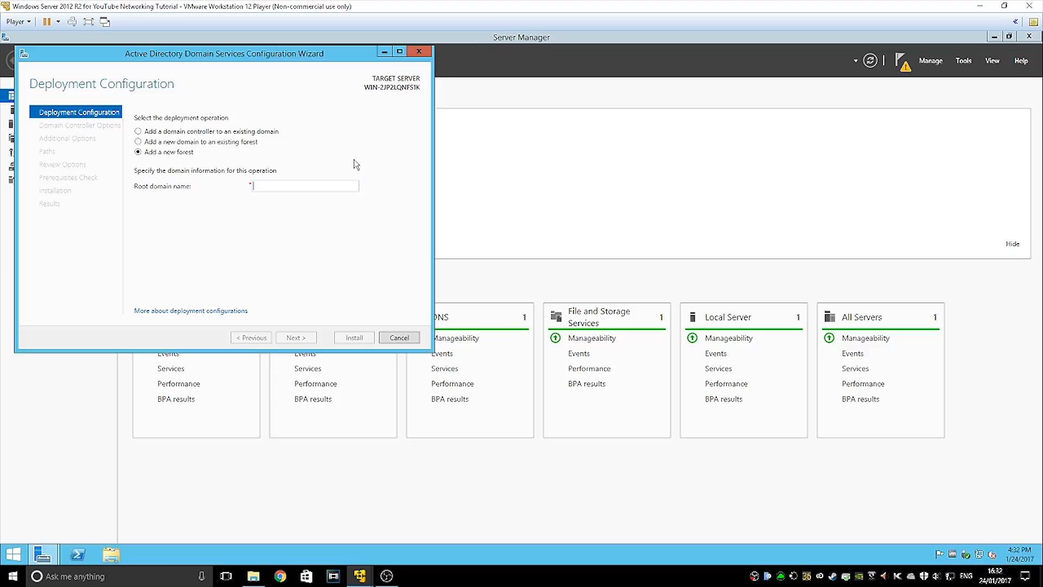
pyautogui.write('tutoria')
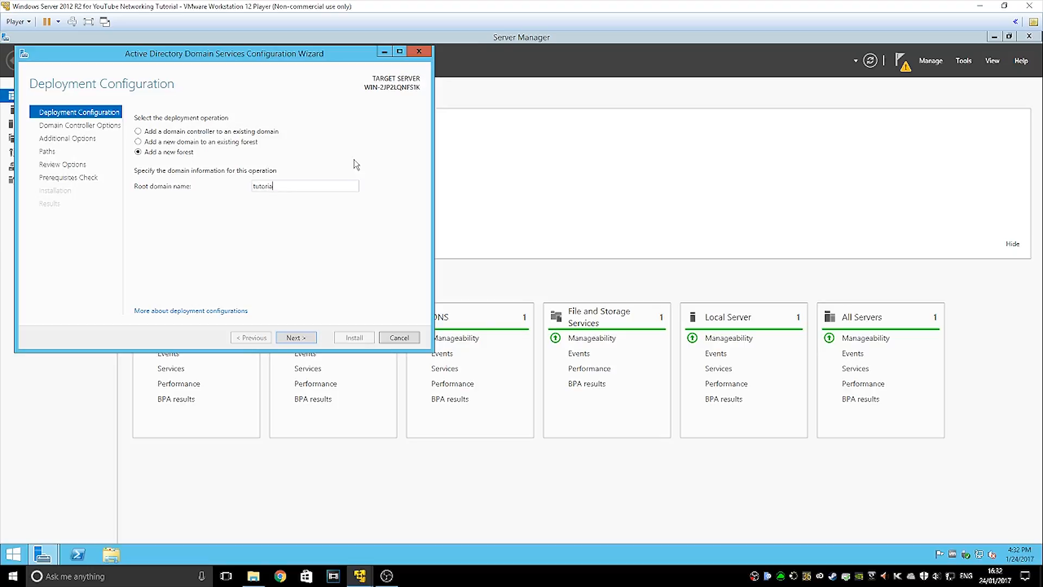
pyautogui.write('l.local')
pyautogui.press('Return')
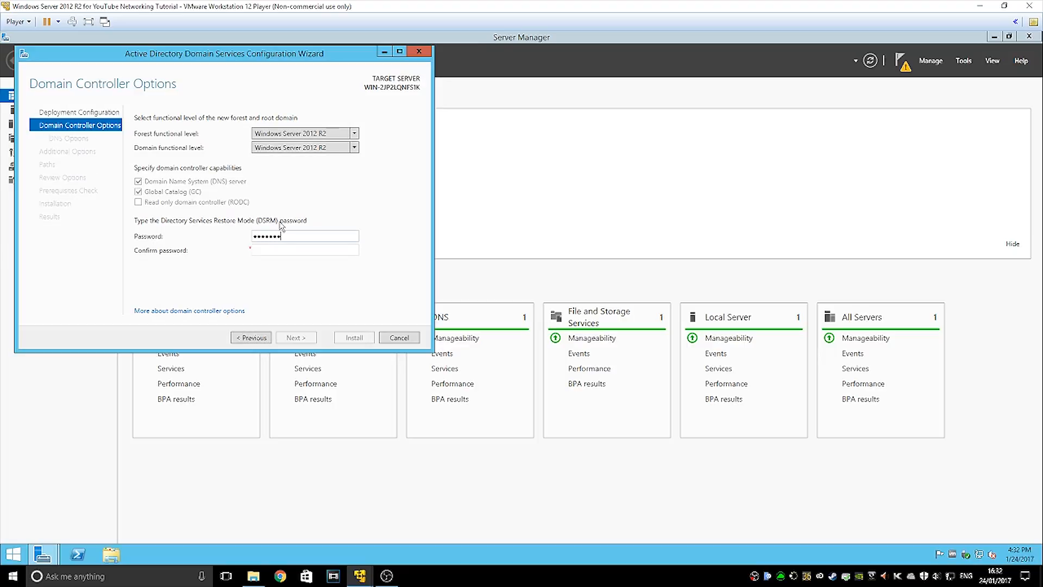
# Enter and confirm the Directory Services Restore Mode password
pyautogui.write('••')
pyautogui.press('Tab')
pyautogui.write('•••••••••')
pyautogui.press('Return')
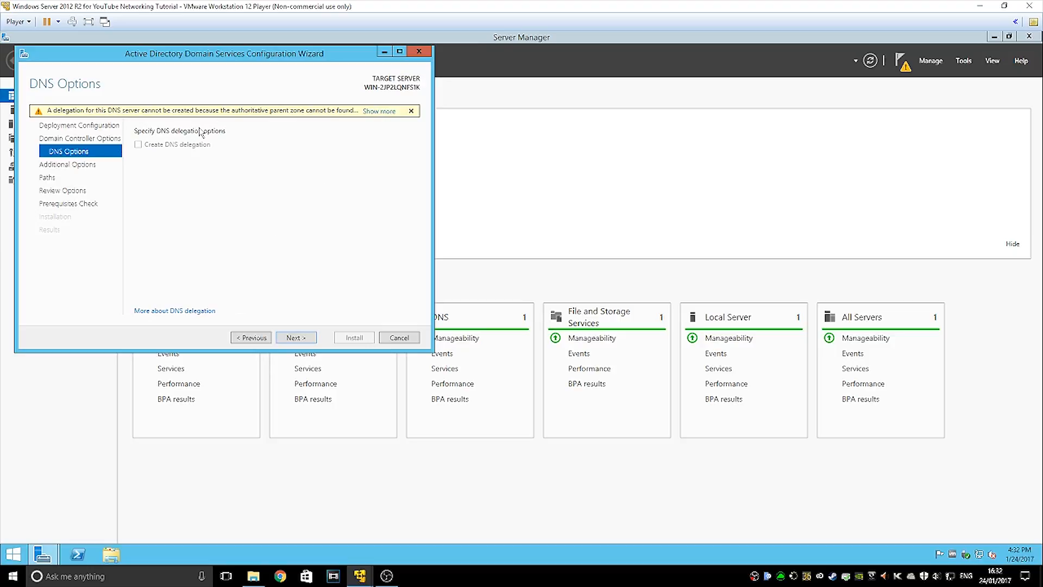
# Acknowledge the DNS delegation warning and keep the NetBIOS domain name TUTORIAL
pyautogui.click(372, 111)
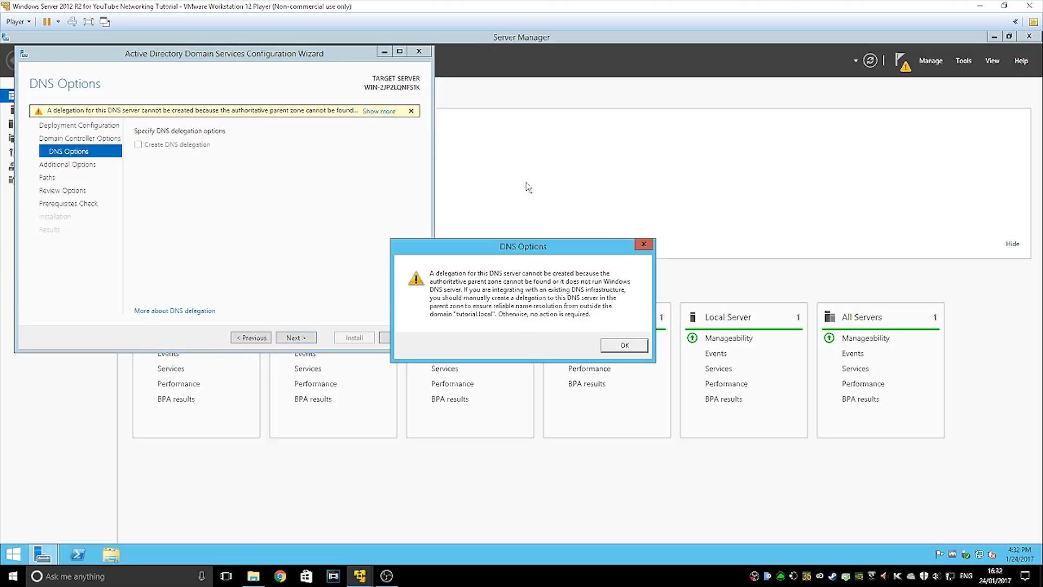
pyautogui.click(624, 346)
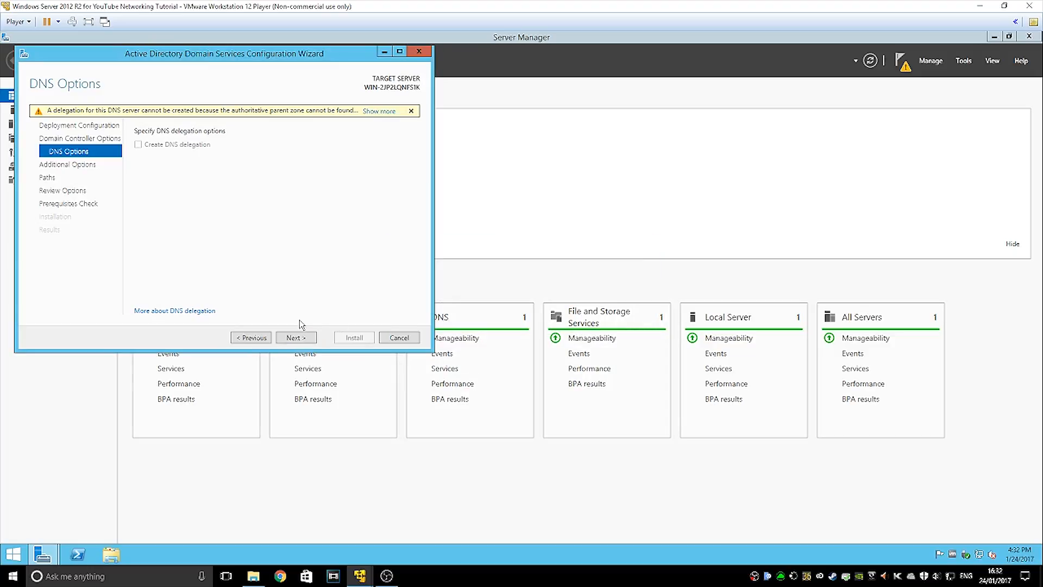
pyautogui.click(297, 337)
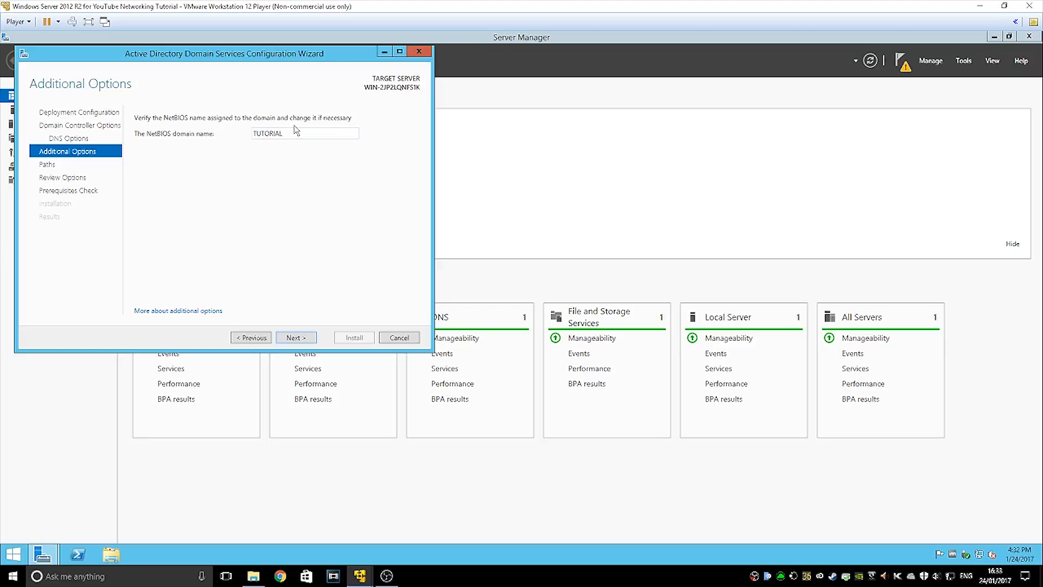
pyautogui.moveTo(296, 133); pyautogui.dragTo(79, 84)
pyautogui.click(232, 153)
pyautogui.click(292, 338)
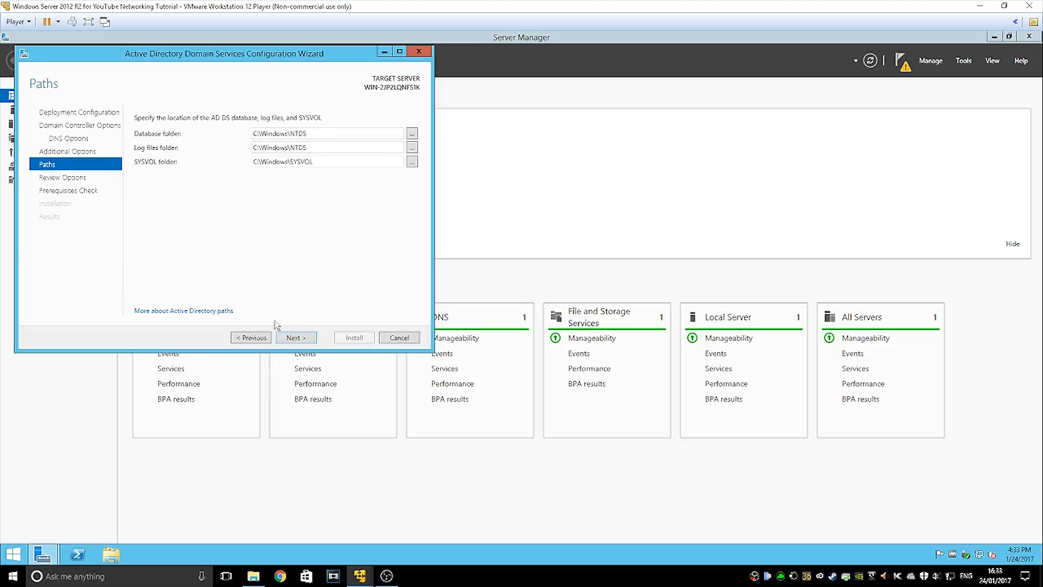
# Accept the default paths and review, then inspect the cryptography warning and blank-Administrator-password error
pyautogui.click(294, 338)
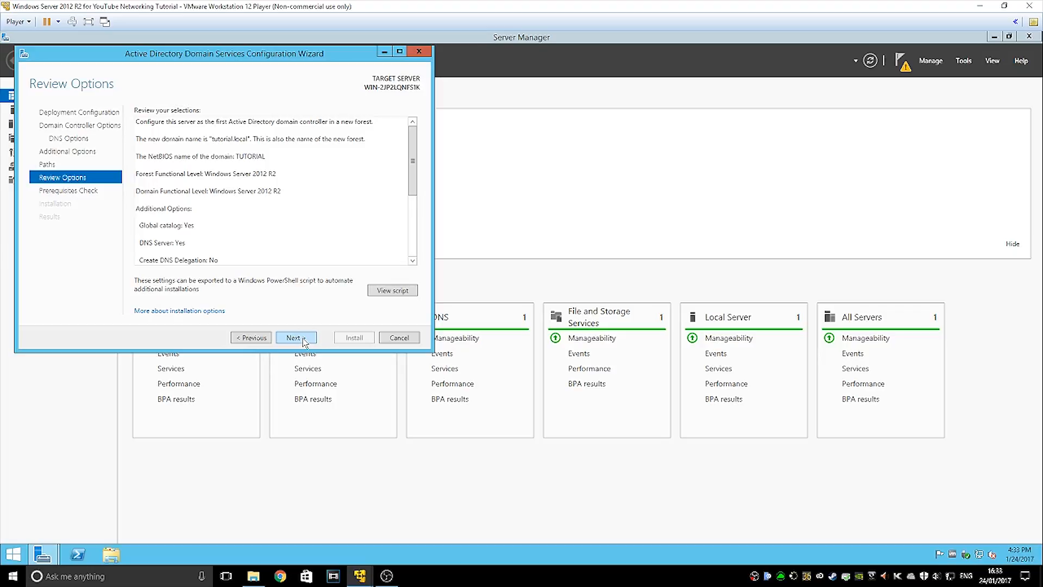
pyautogui.click(302, 338)
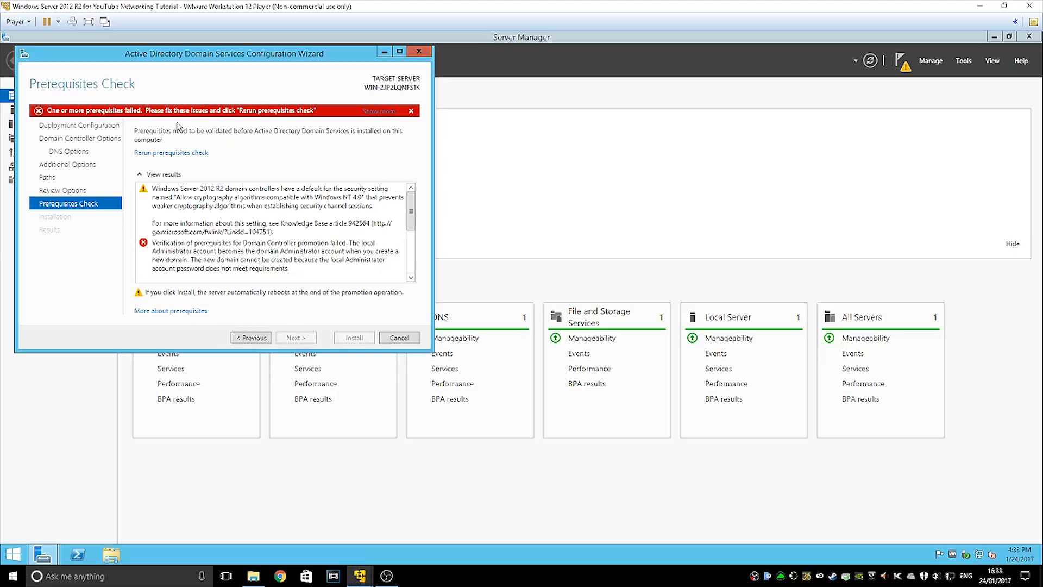
pyautogui.click(249, 199)
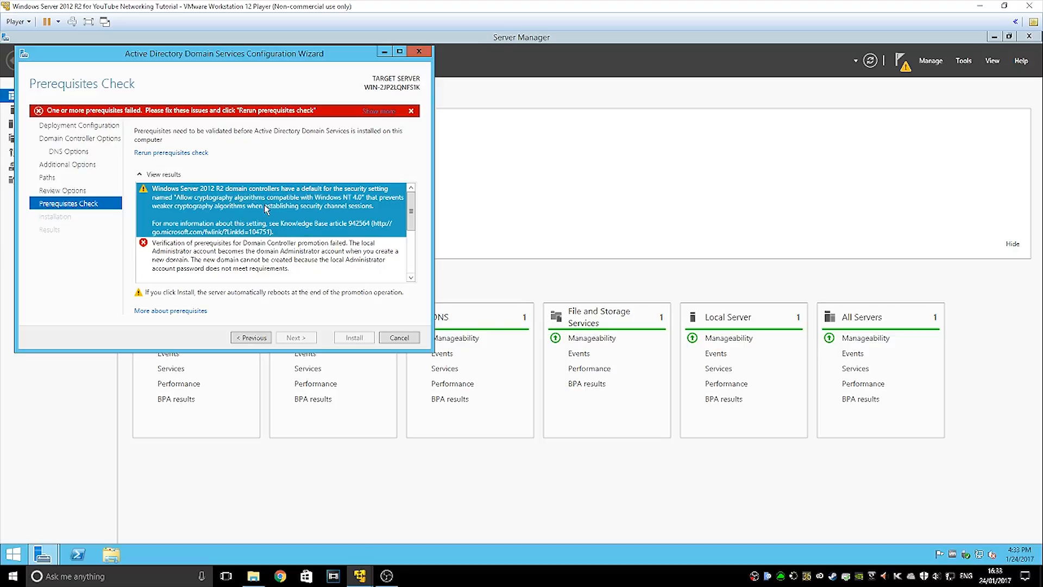
pyautogui.click(233, 249)
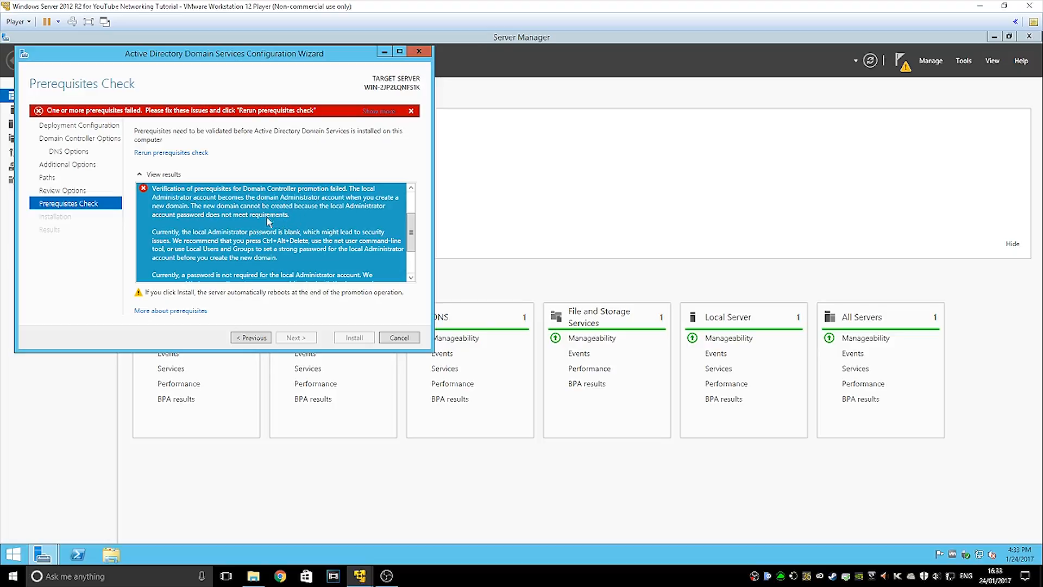
pyautogui.scroll(-2, 251, 213)
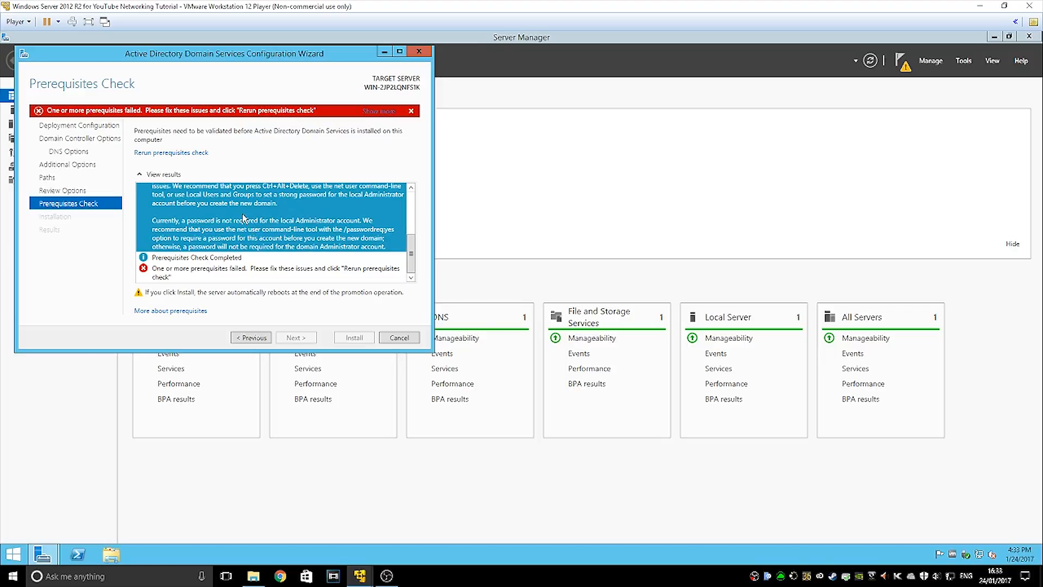
pyautogui.scroll(1, 243, 226)
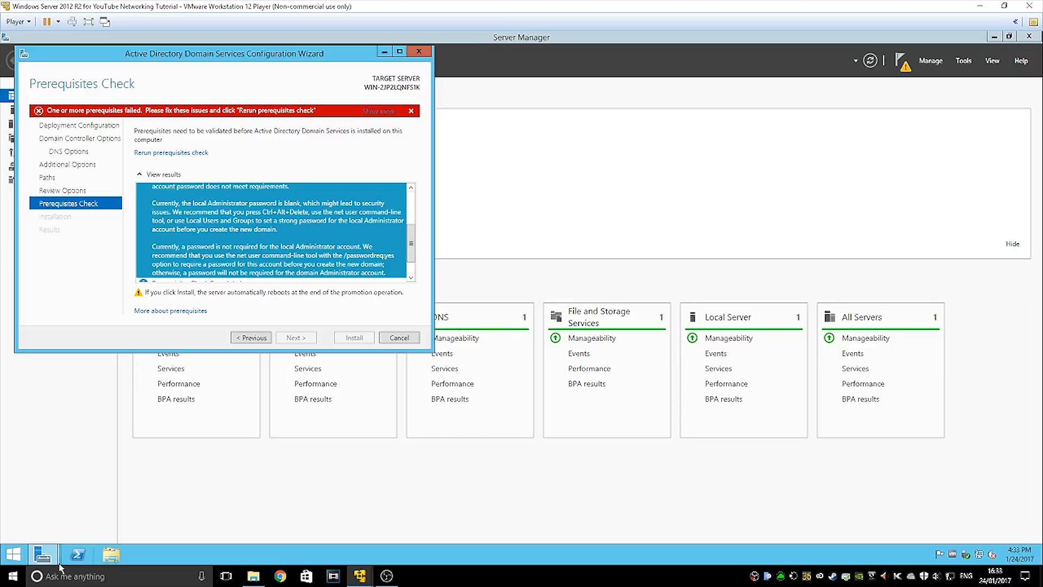
# Launch Computer Management by searching for 'computer m'
pyautogui.click(12, 552)
pyautogui.rightClick(12, 551)
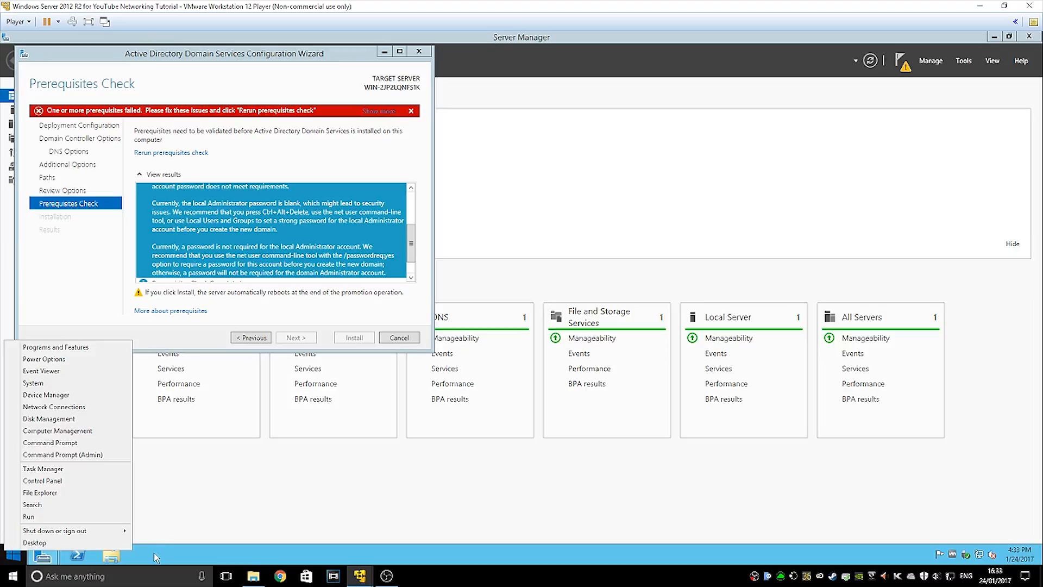
pyautogui.click(156, 557)
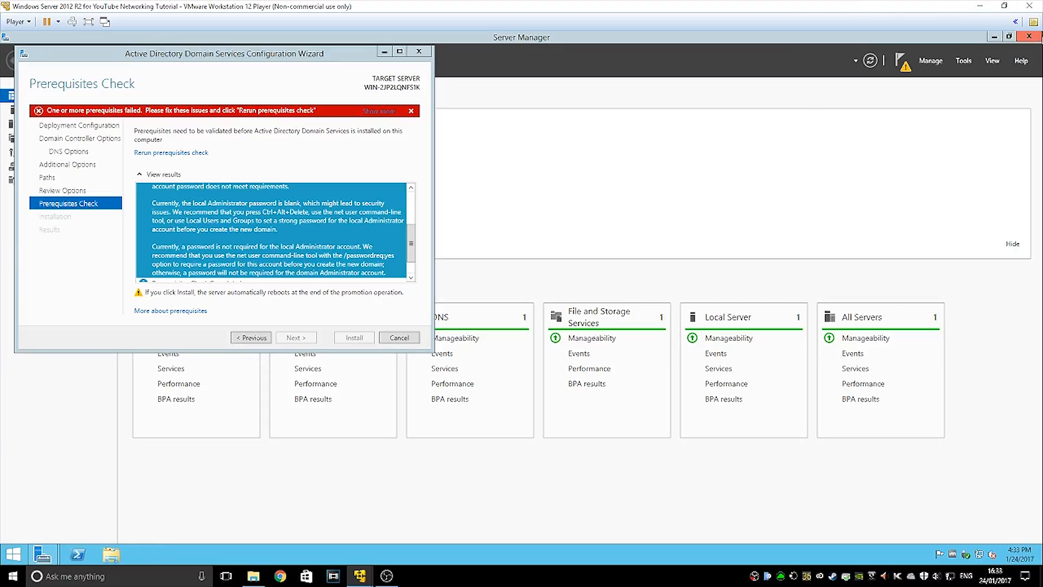
pyautogui.moveTo(1039, 37)
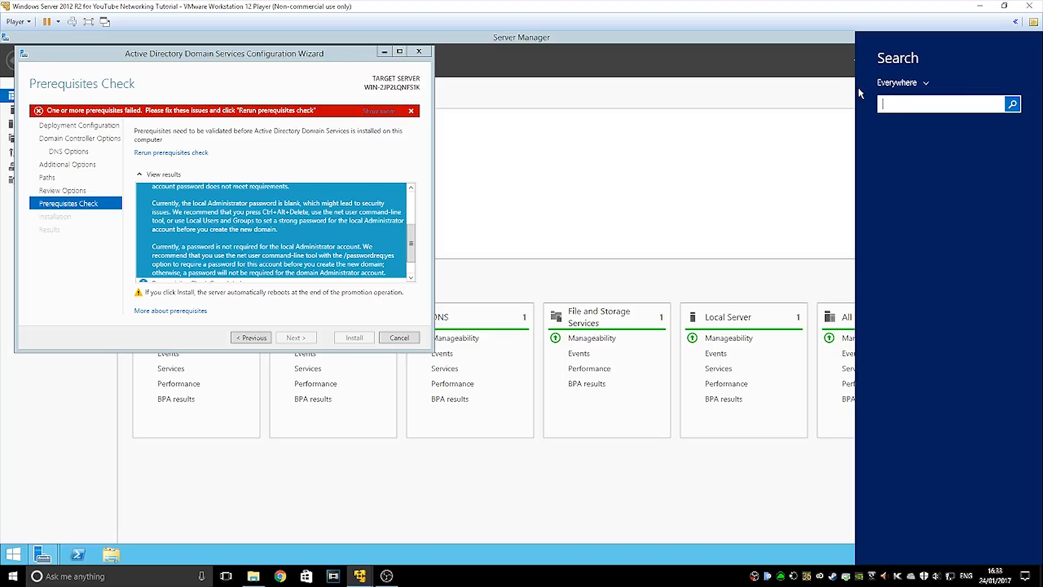
pyautogui.write('computer management')
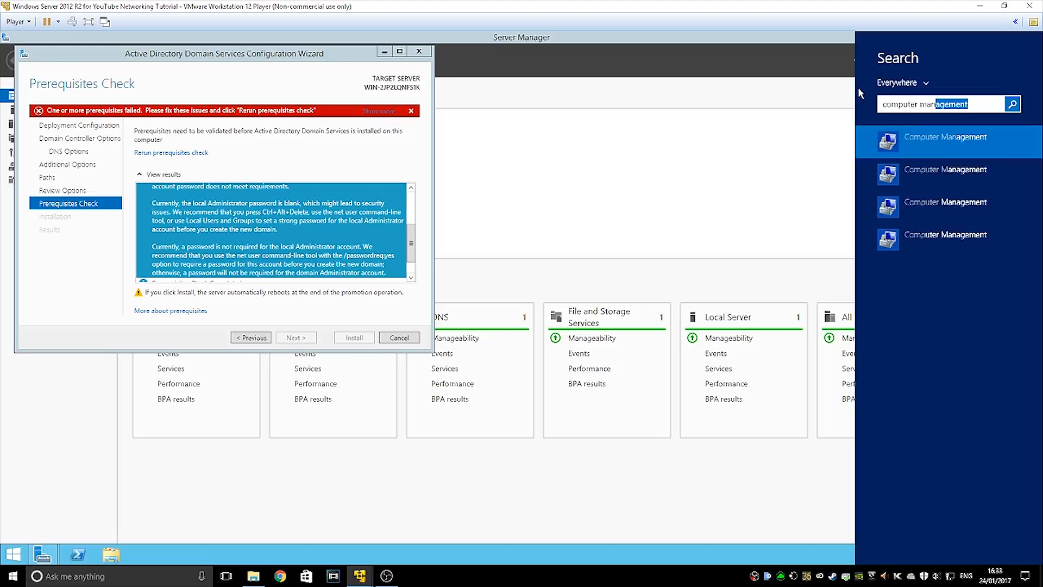
pyautogui.press('Return')
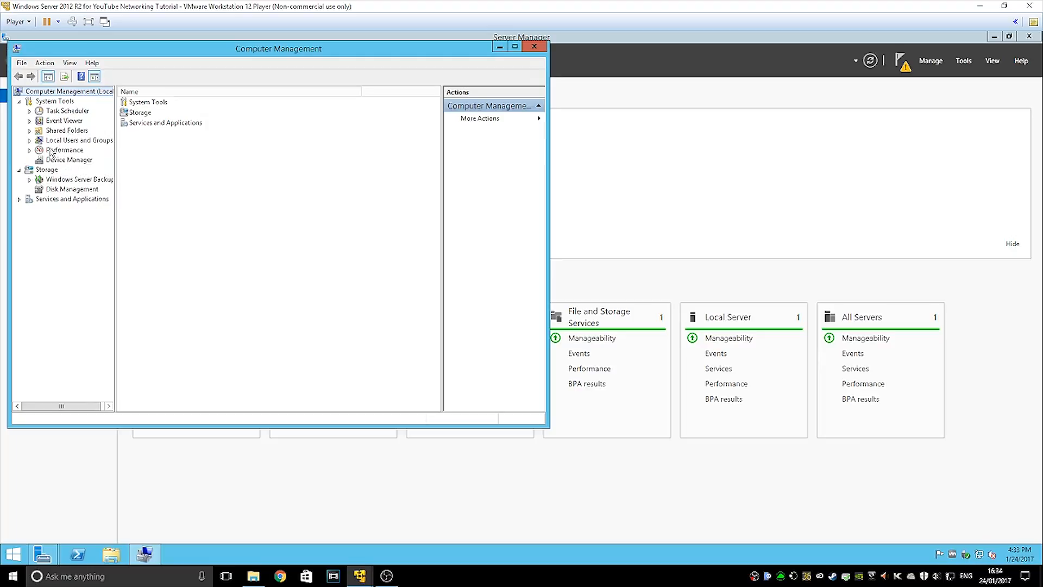
# In Local Users and Groups > Users, set a new password for Administrator
pyautogui.click(53, 142)
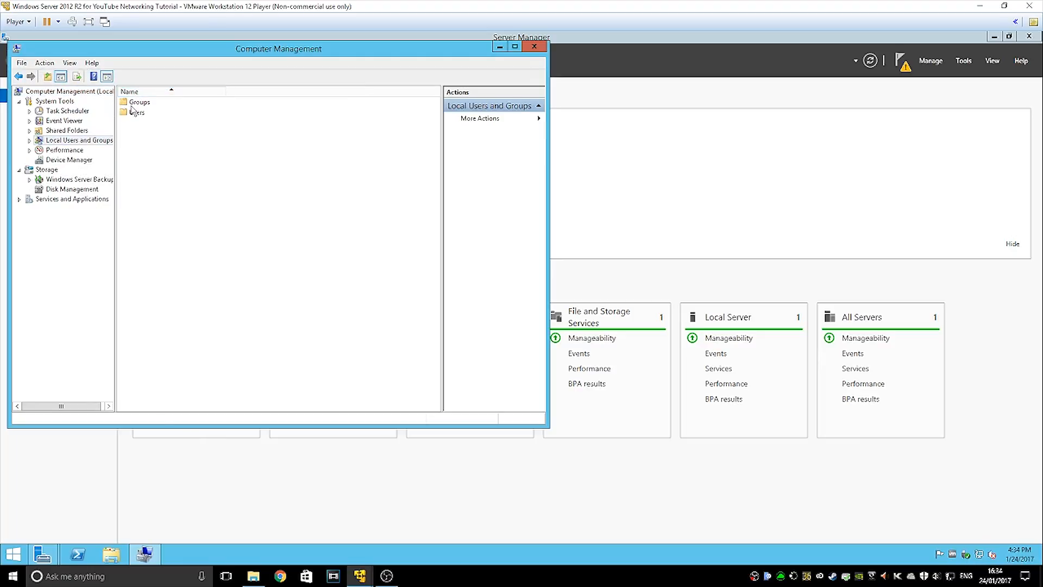
pyautogui.doubleClick(137, 112)
pyautogui.rightClick(142, 101)
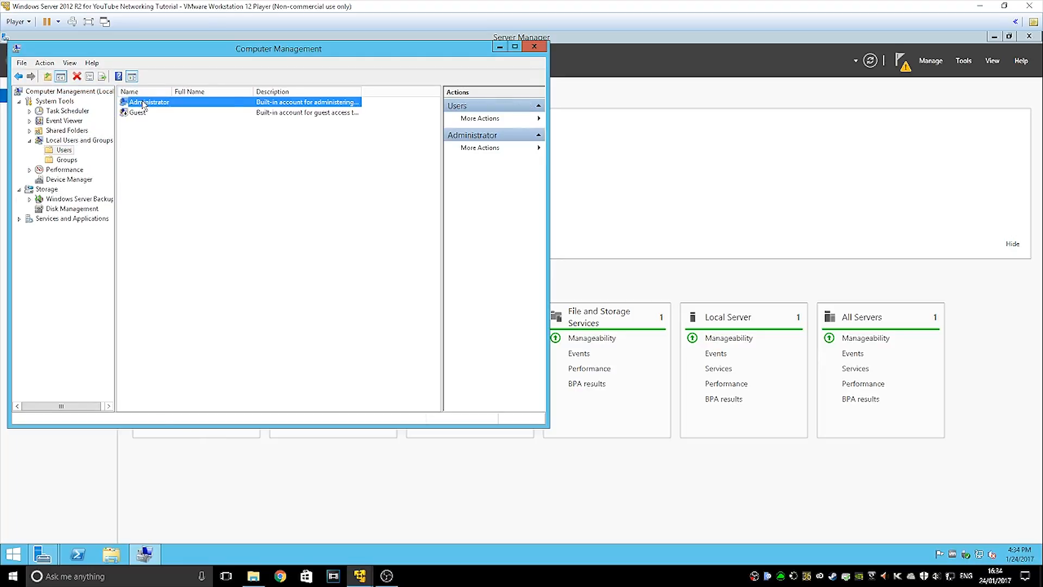
pyautogui.click(182, 107)
pyautogui.click(231, 288)
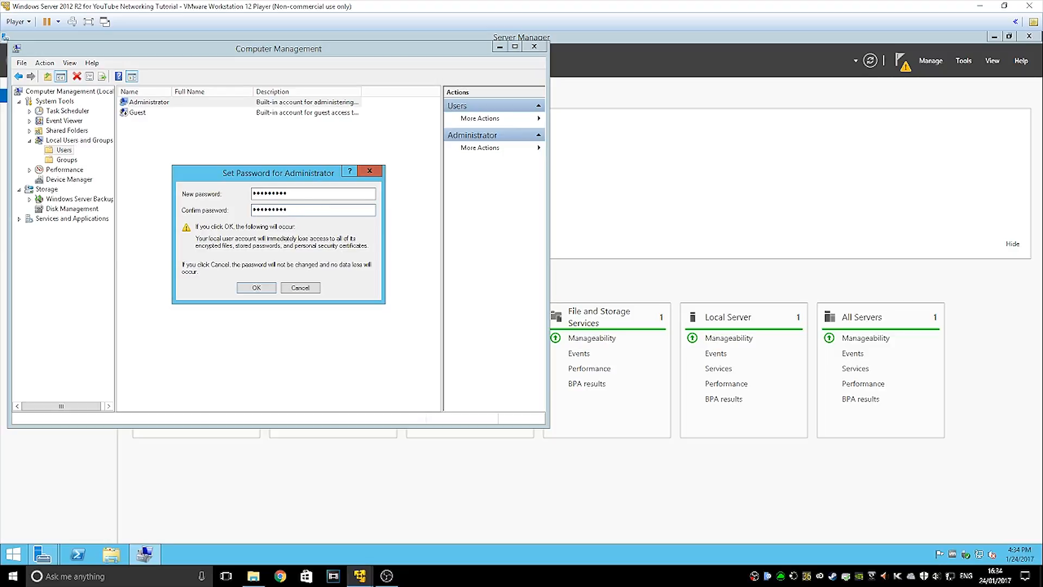
pyautogui.press('Return')
pyautogui.press('Return')
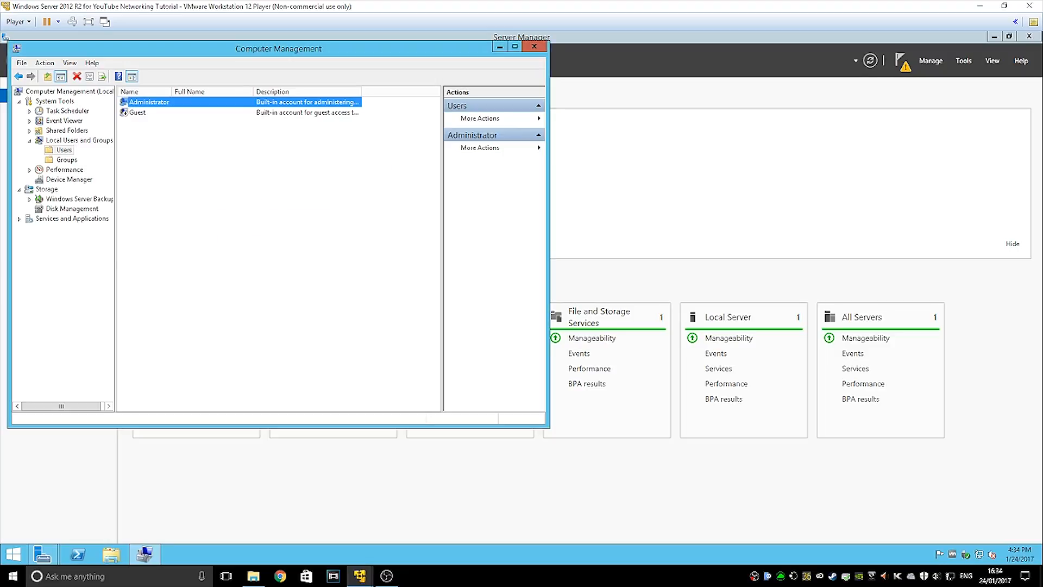
pyautogui.click(535, 46)
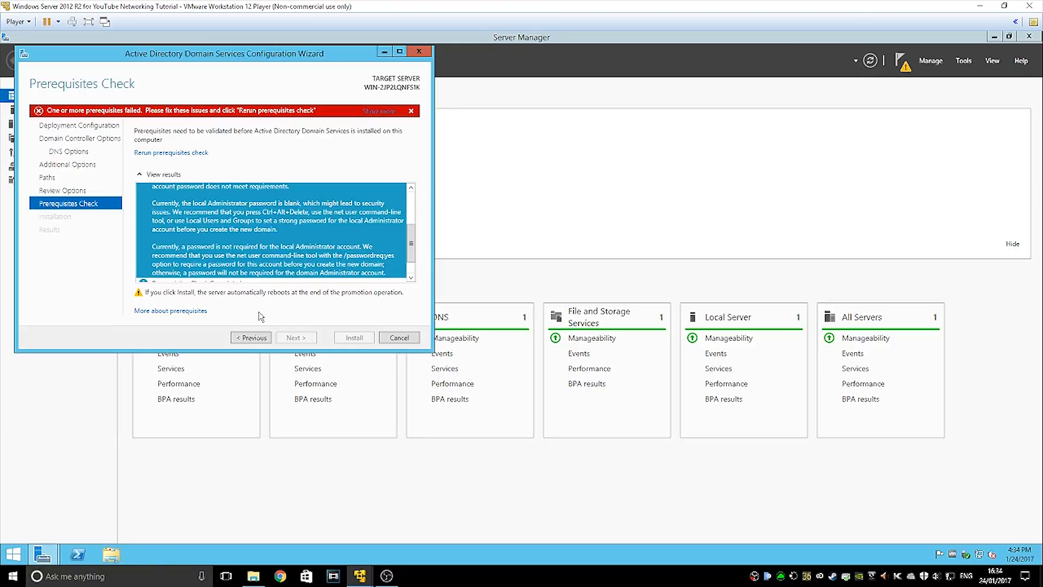
pyautogui.click(172, 153)
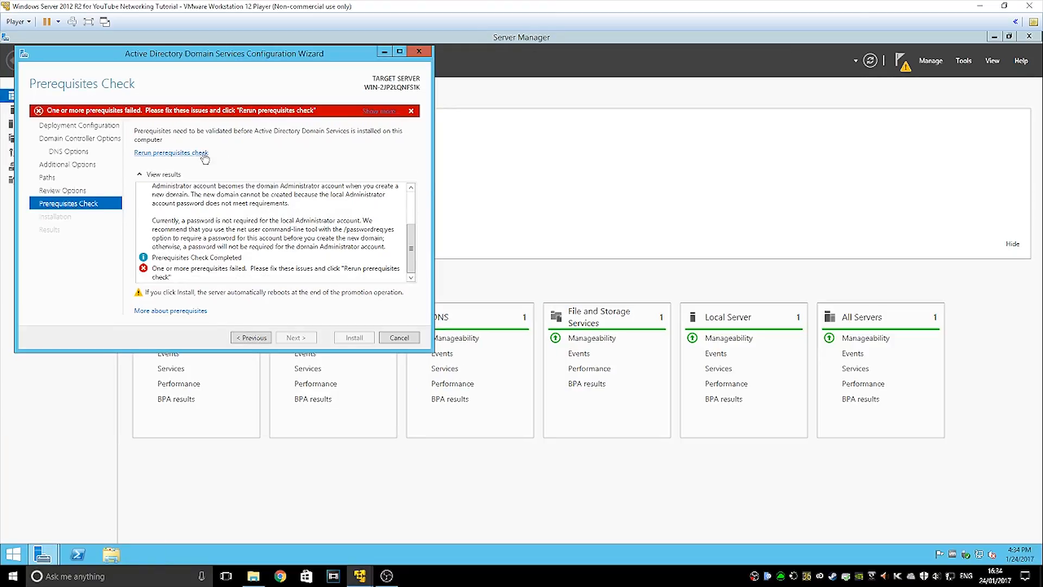
pyautogui.scroll(2, 236, 239)
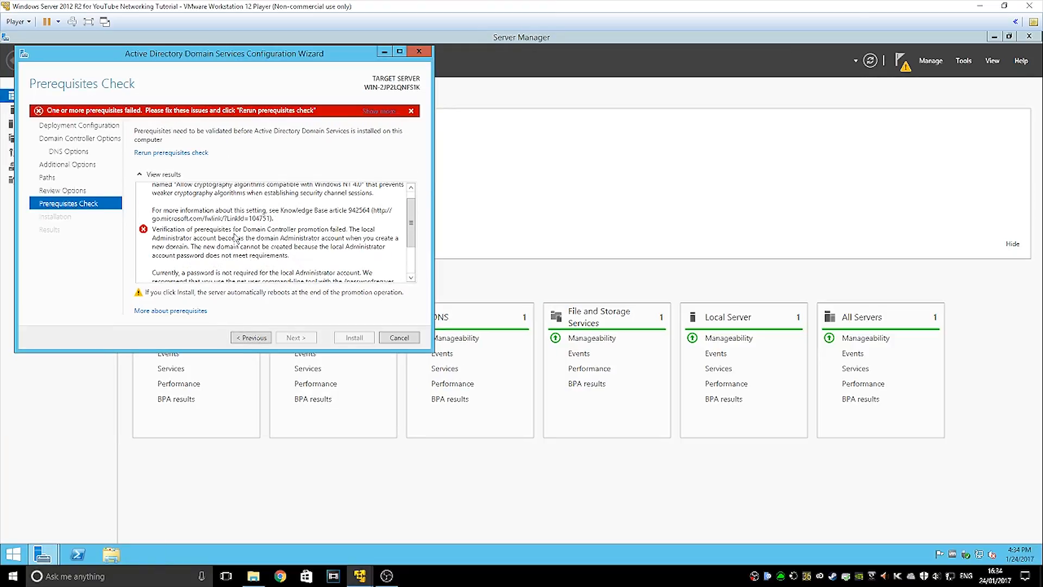
pyautogui.click(260, 225)
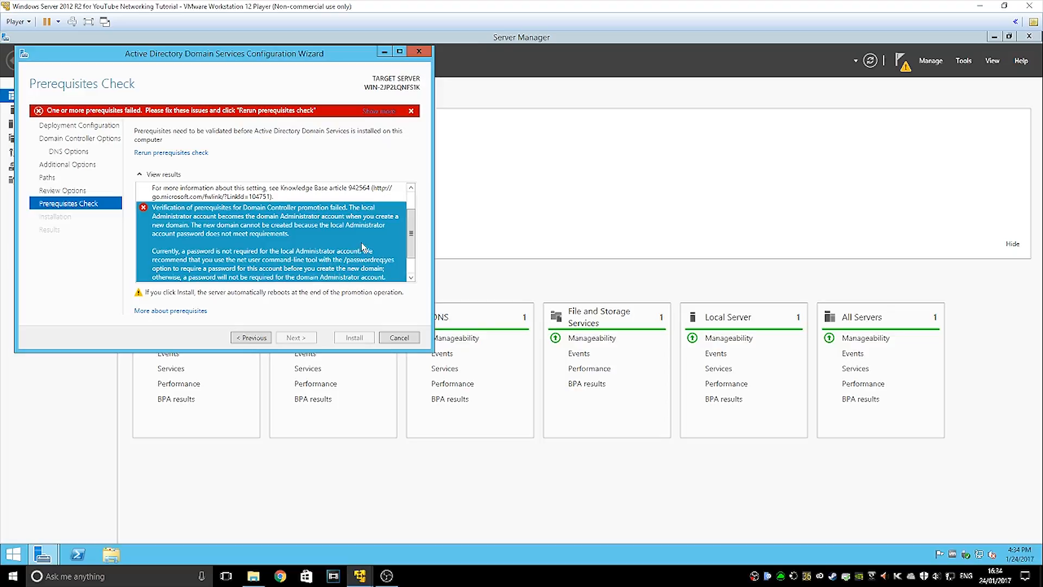
pyautogui.scroll(-1, 362, 246)
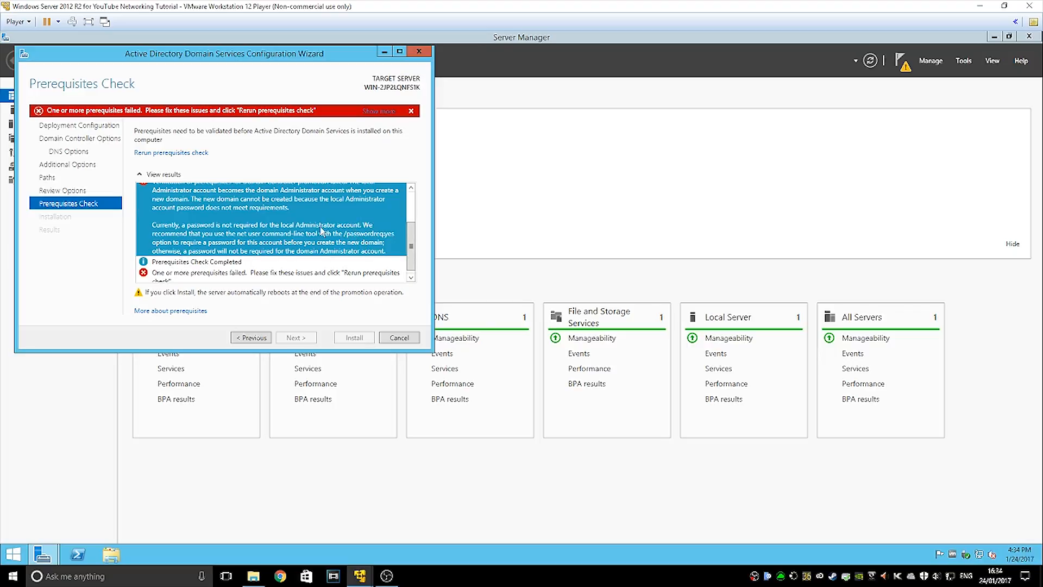
pyautogui.scroll(2, 226, 264)
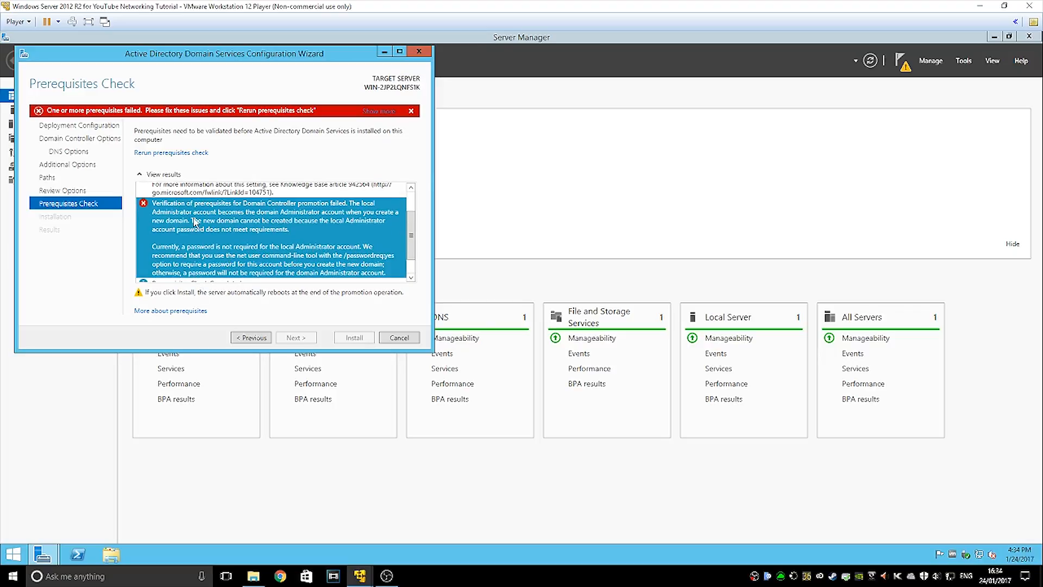
pyautogui.click(262, 338)
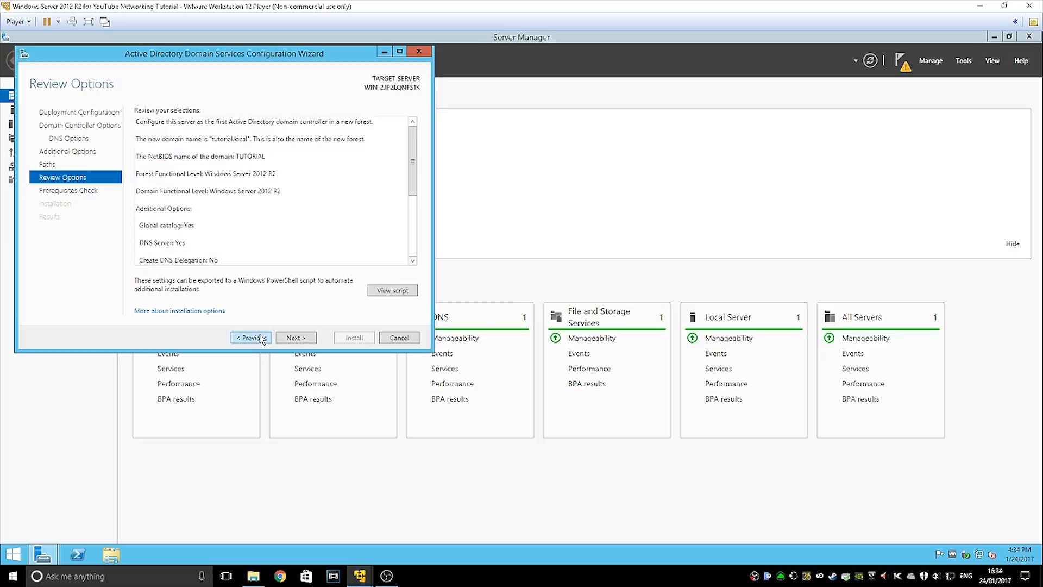
pyautogui.click(283, 338)
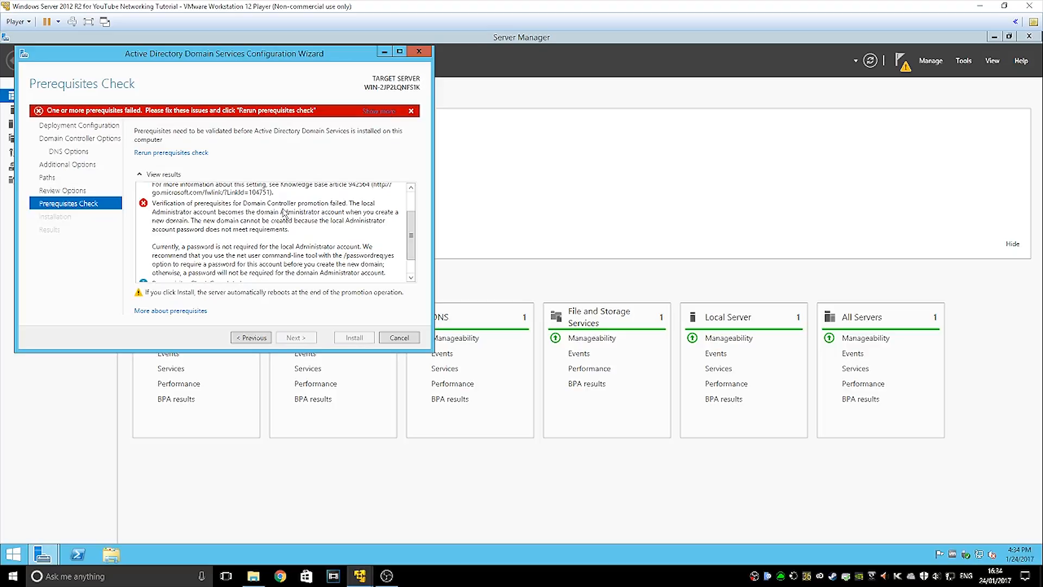
pyautogui.scroll(-1, 285, 211)
pyautogui.scroll(1, 311, 217)
pyautogui.click(243, 227)
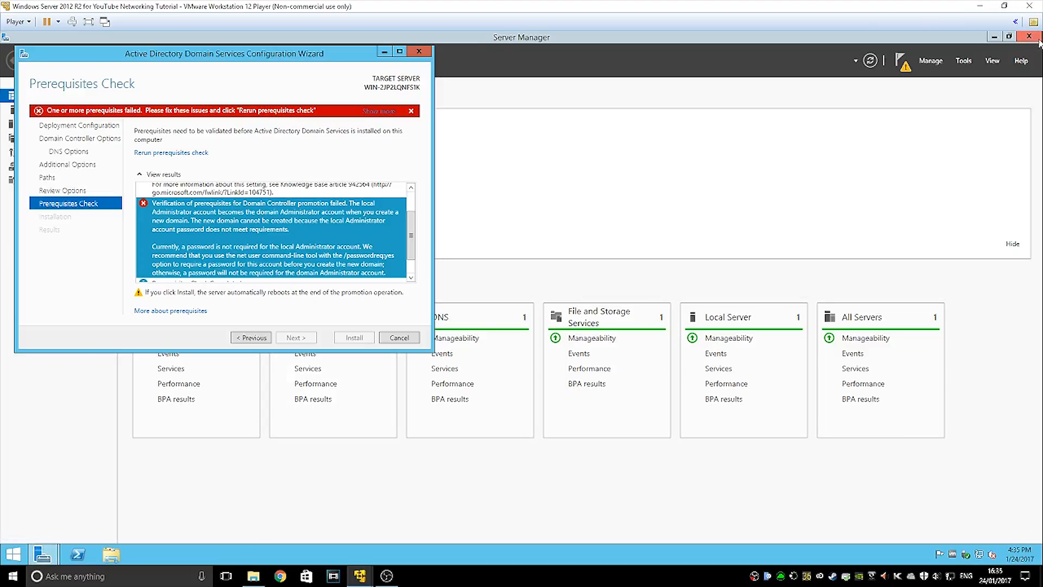
pyautogui.moveTo(1041, 33)
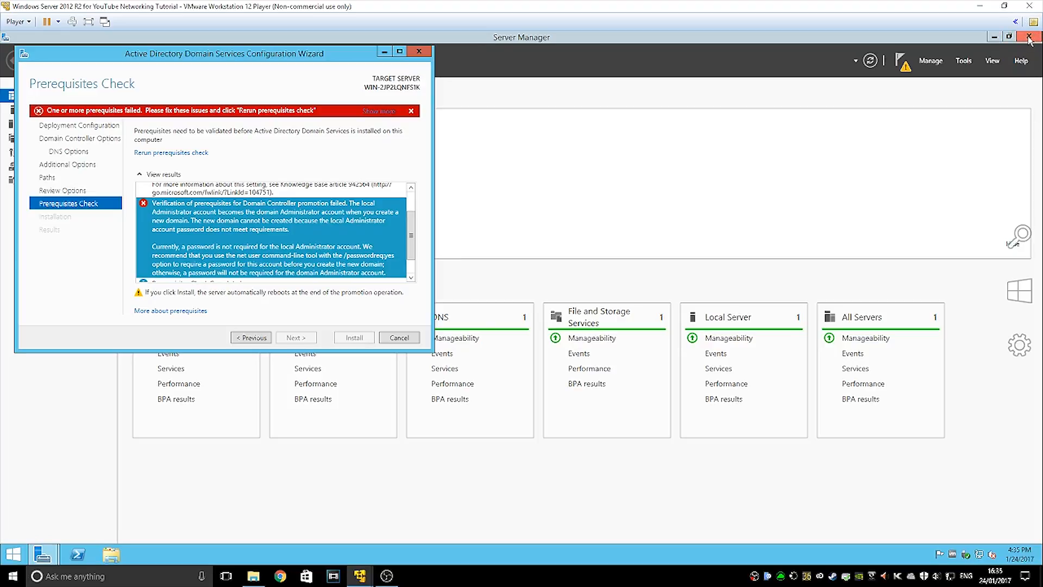
# Search for 'comp' and launch Computer Management
pyautogui.click(1030, 255)
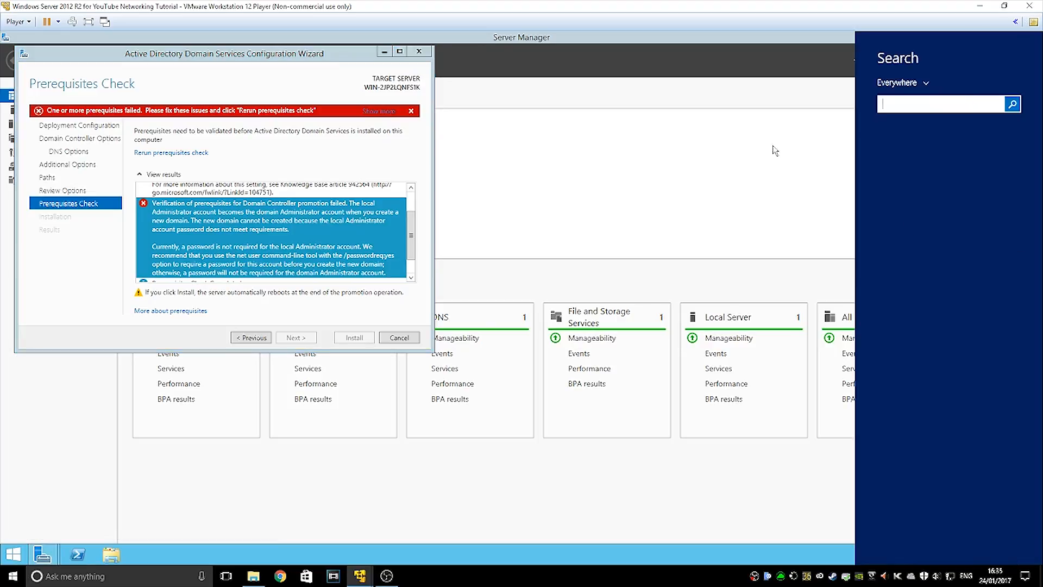
pyautogui.write('cp')
pyautogui.press('BackSpace')
pyautogui.write('omputer Management')
pyautogui.press('Return')
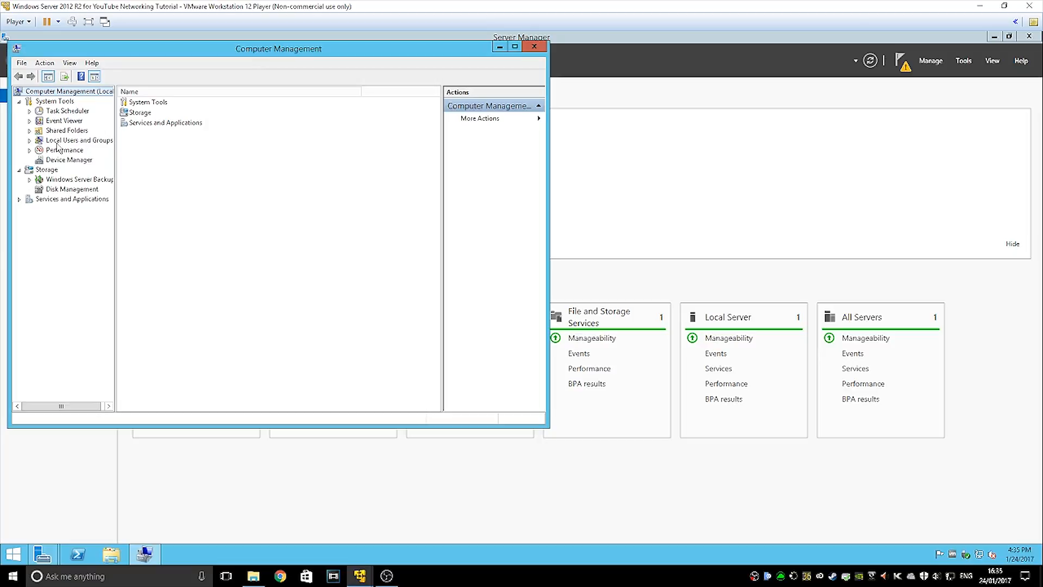
# Open Set Password for the Administrator account under Local Users and Groups > Users
pyautogui.click(58, 141)
pyautogui.doubleClick(136, 104)
pyautogui.click(142, 103)
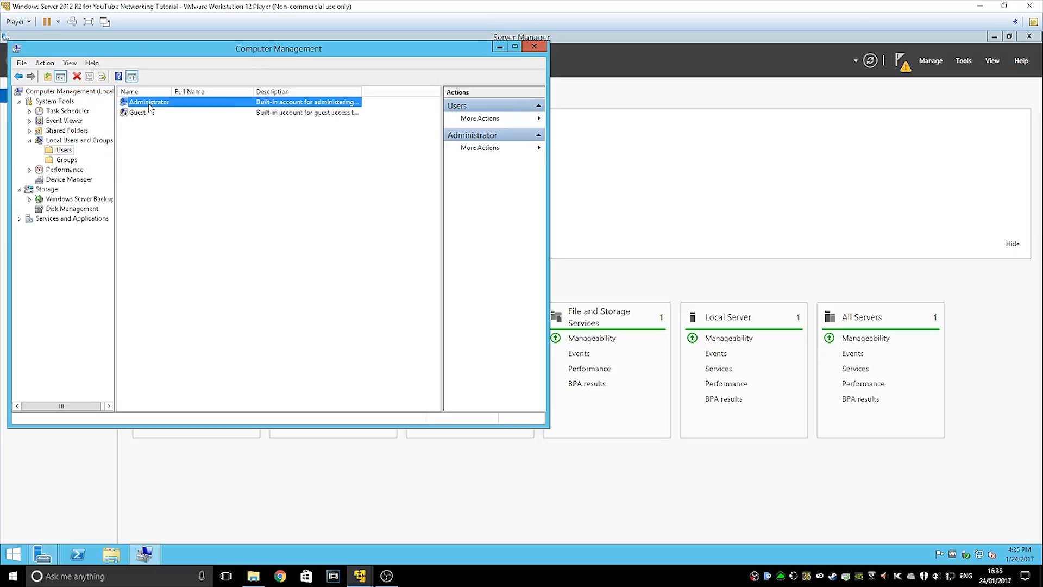
pyautogui.rightClick(145, 103)
pyautogui.click(161, 110)
pyautogui.click(229, 290)
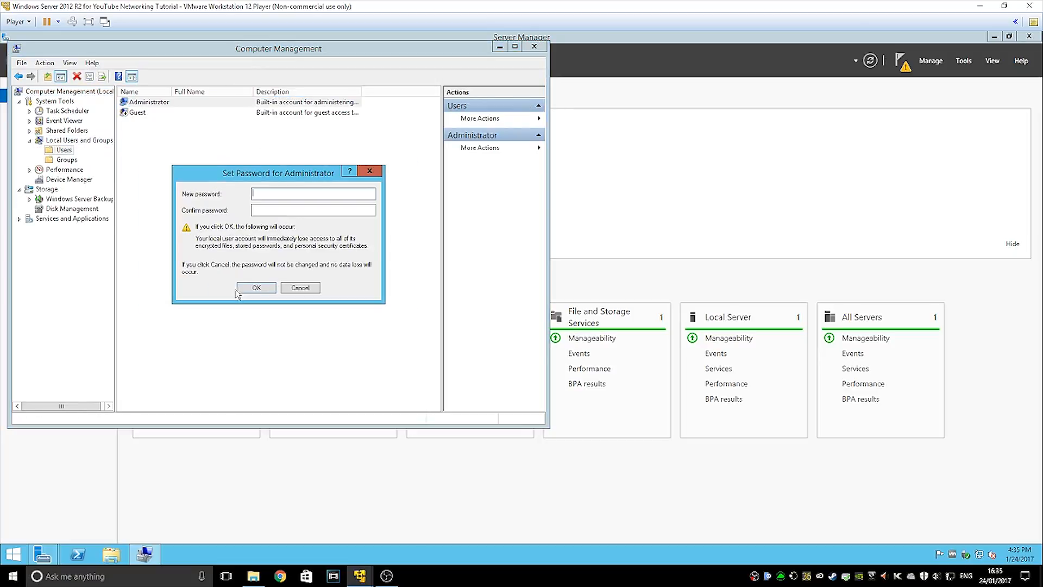
# Enter and confirm the new Administrator password, then bring Server Manager back to the front
pyautogui.write('P')
pyautogui.press('BackSpace')
pyautogui.press('BackSpace')
pyautogui.press('BackSpace')
pyautogui.press('BackSpace')
pyautogui.press('BackSpace')
pyautogui.press('BackSpace')
pyautogui.press('BackSpace')
pyautogui.press('BackSpace')
pyautogui.press('Return')
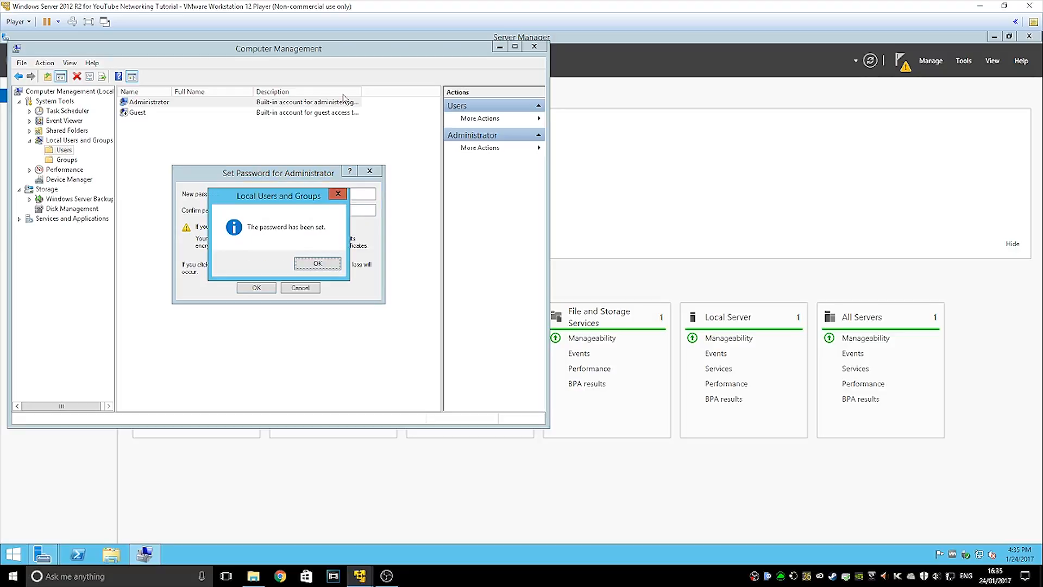
pyautogui.press('Return')
pyautogui.click(273, 125)
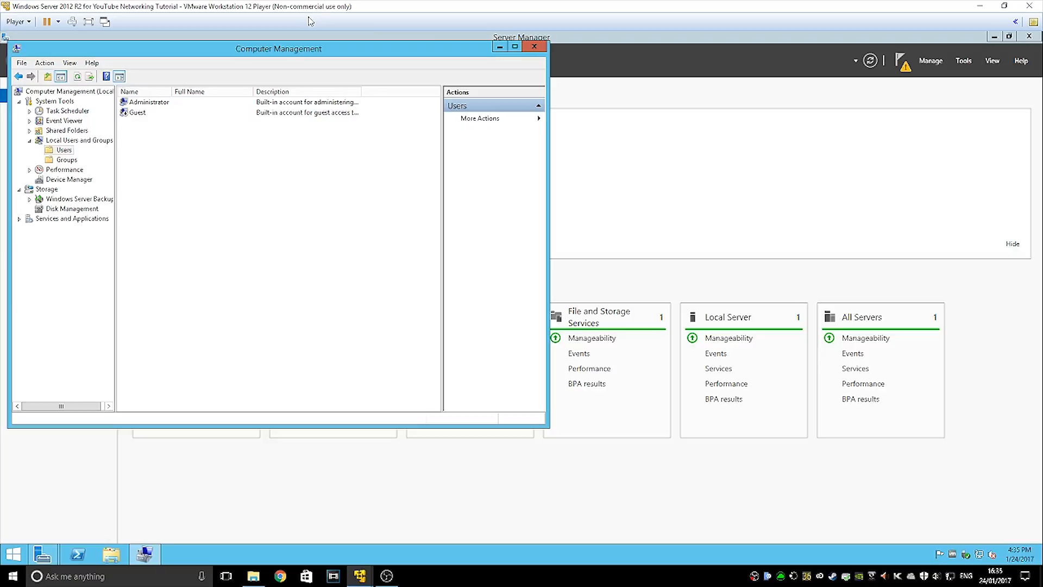
pyautogui.click(635, 103)
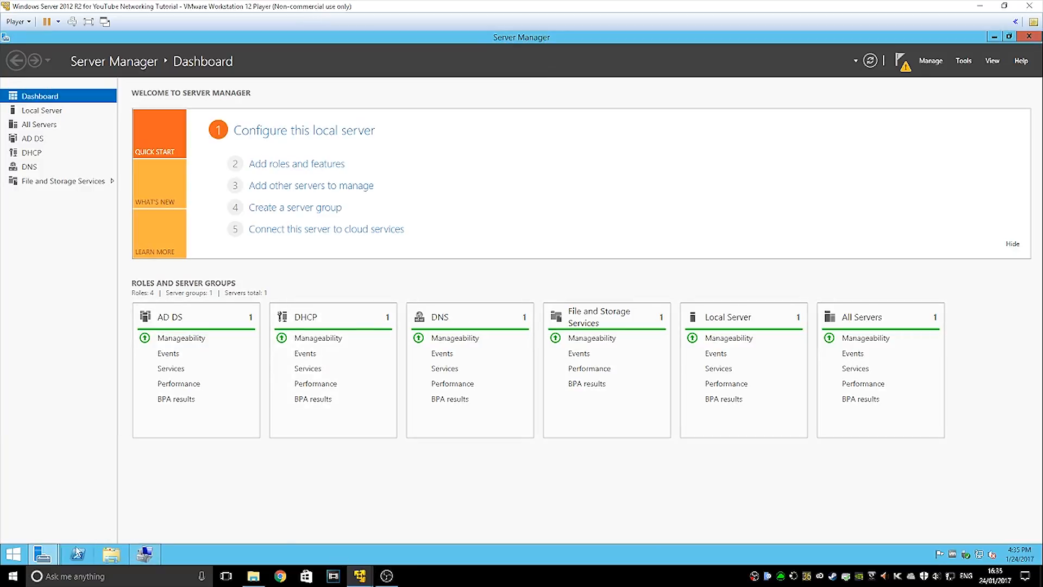
# Rerun the AD DS prerequisites check and review the remaining failure message
pyautogui.moveTo(77, 552)
pyautogui.click(179, 494)
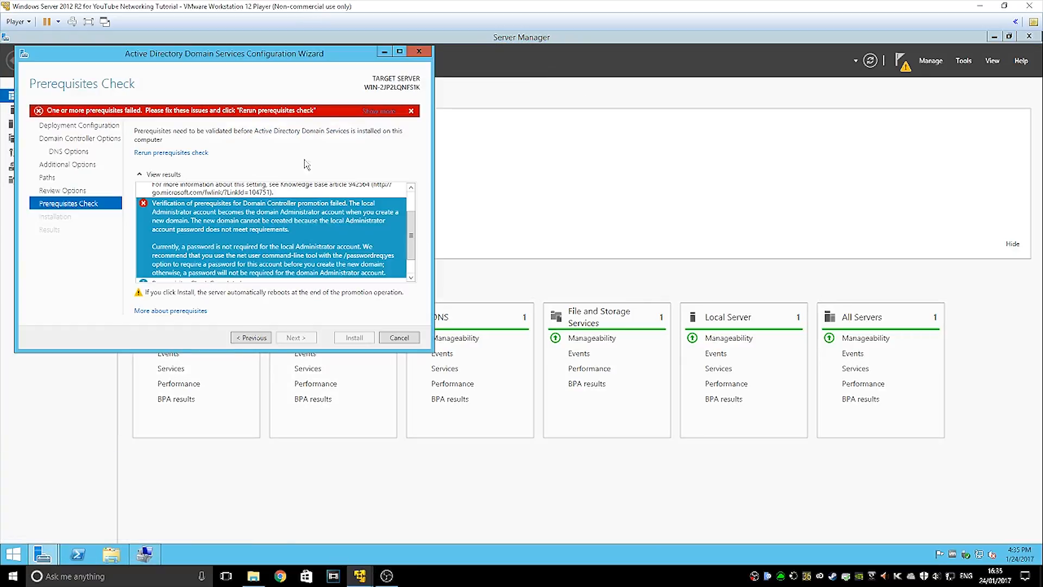
pyautogui.click(198, 154)
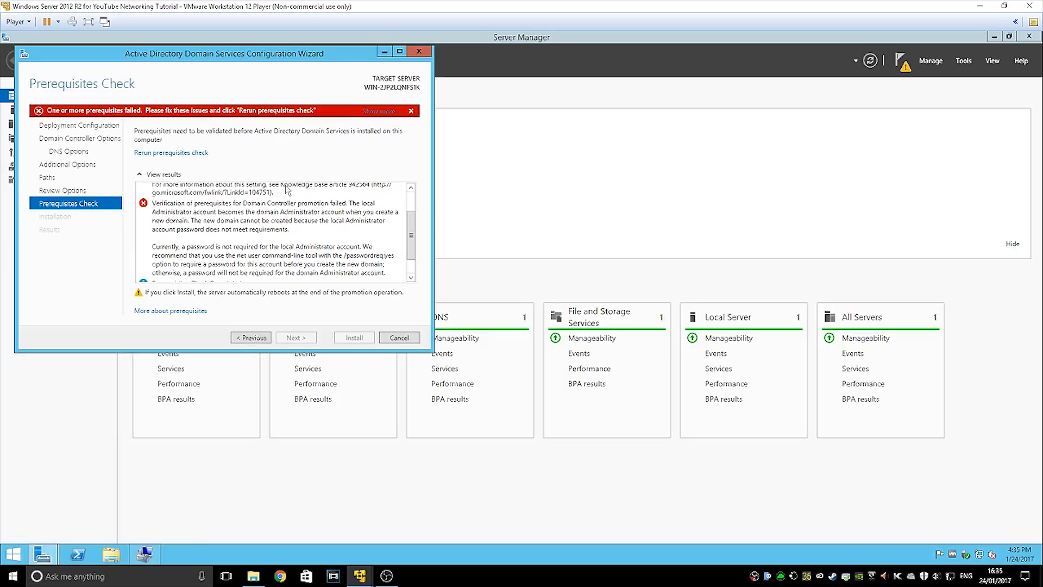
pyautogui.click(302, 219)
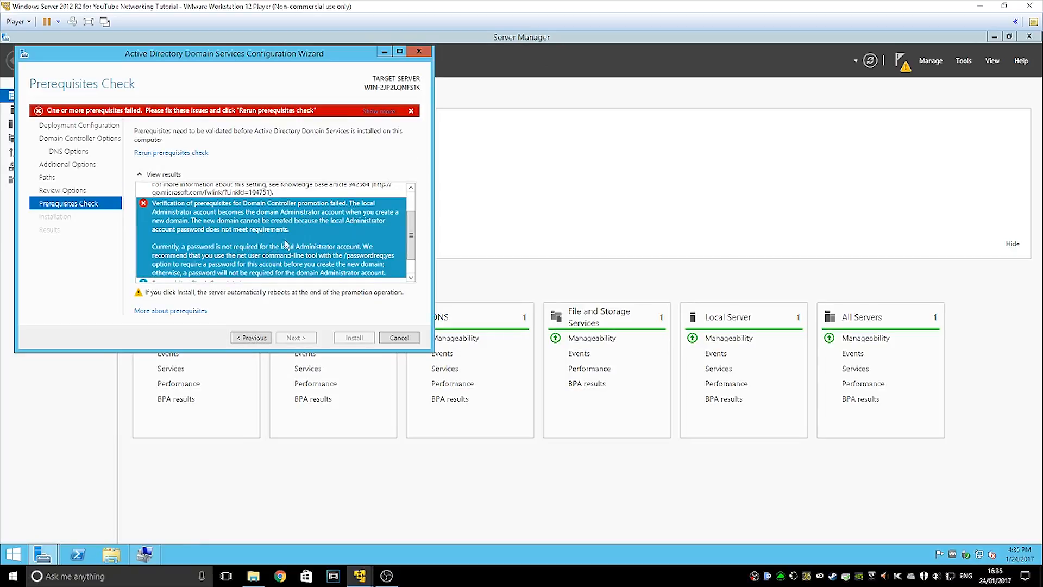
pyautogui.scroll(-1, 288, 244)
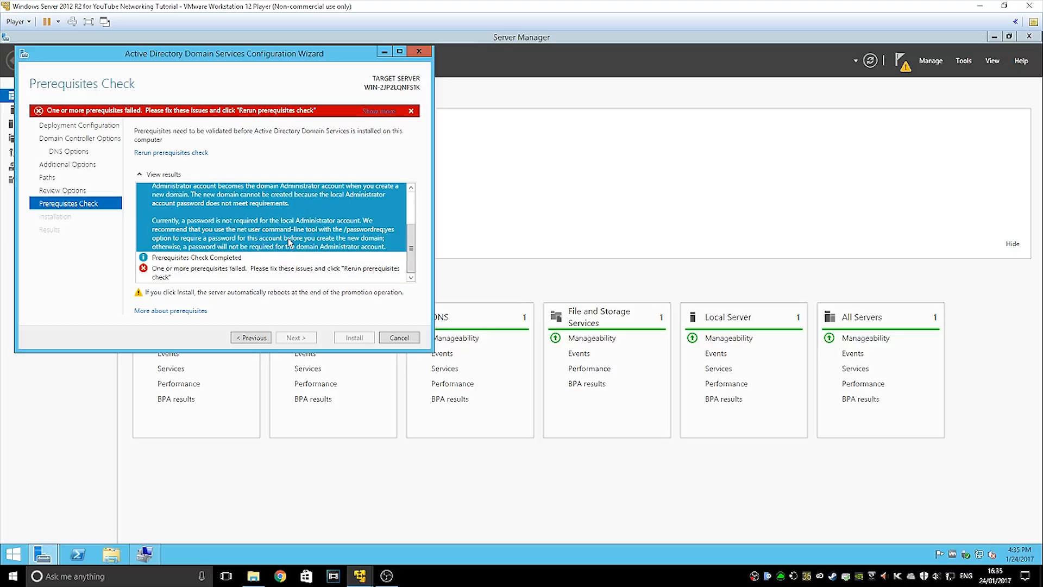
# Cancel the AD DS configuration wizard and close Computer Management
pyautogui.click(397, 339)
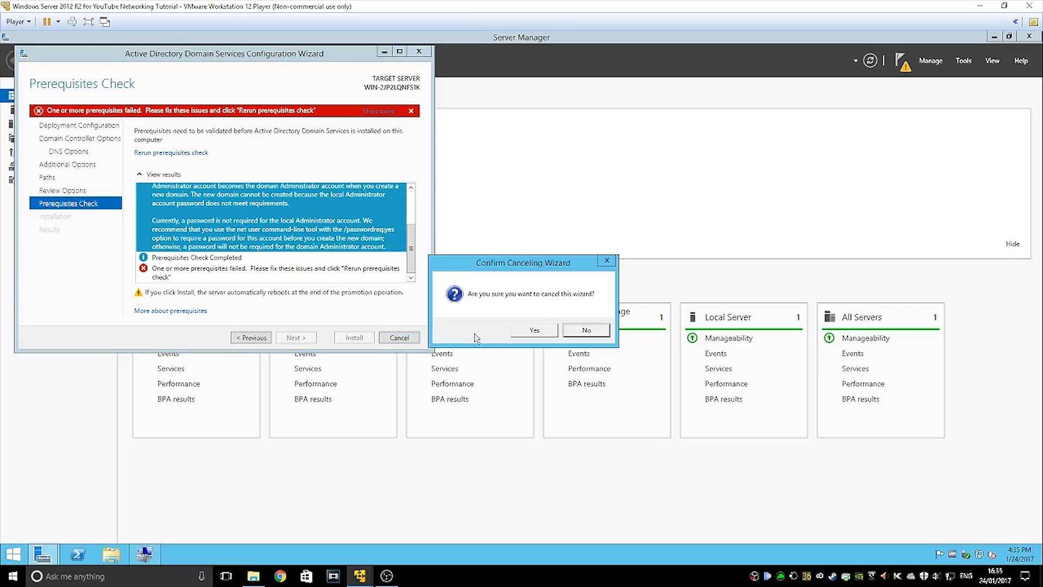
pyautogui.click(532, 333)
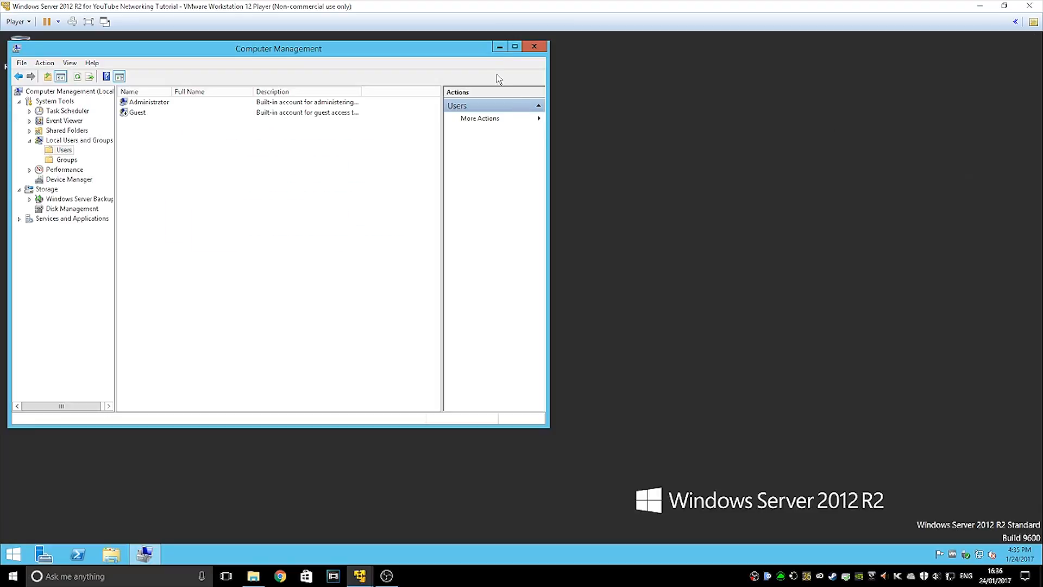
pyautogui.click(534, 47)
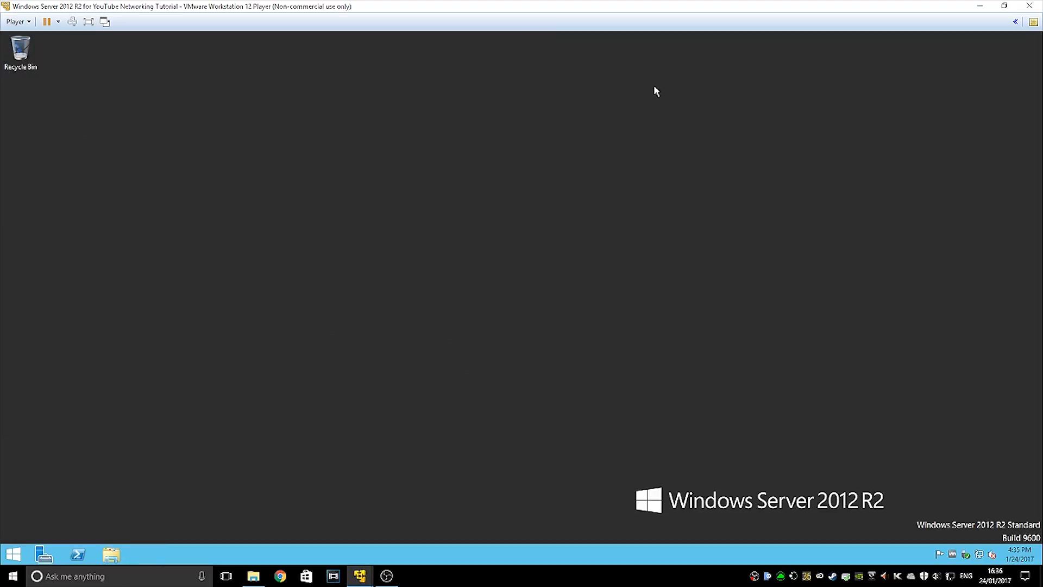
# Sign out of Windows and sign back in as Administrator with the new password
pyautogui.click(13, 557)
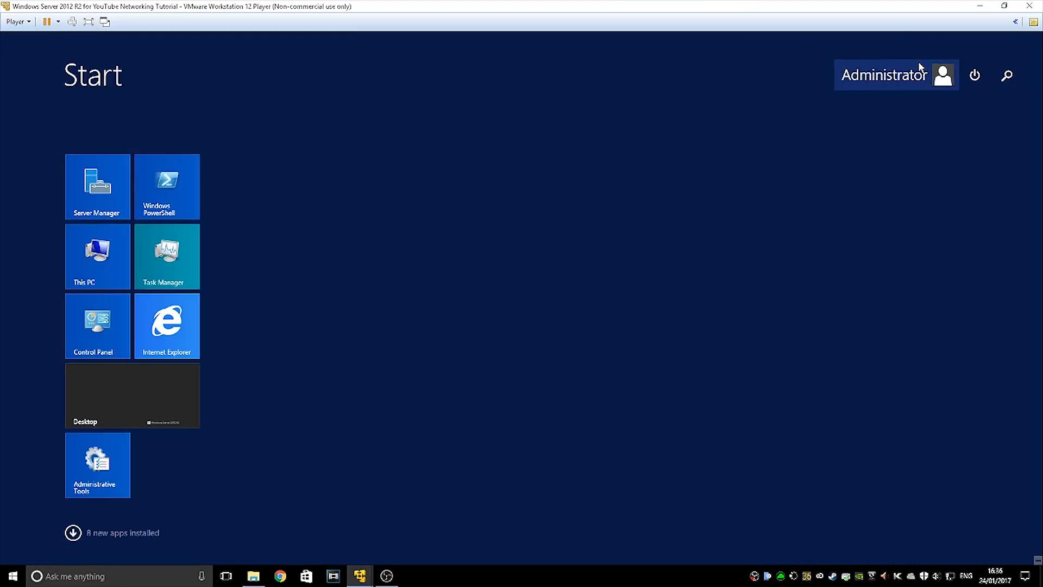
pyautogui.click(885, 75)
pyautogui.click(837, 129)
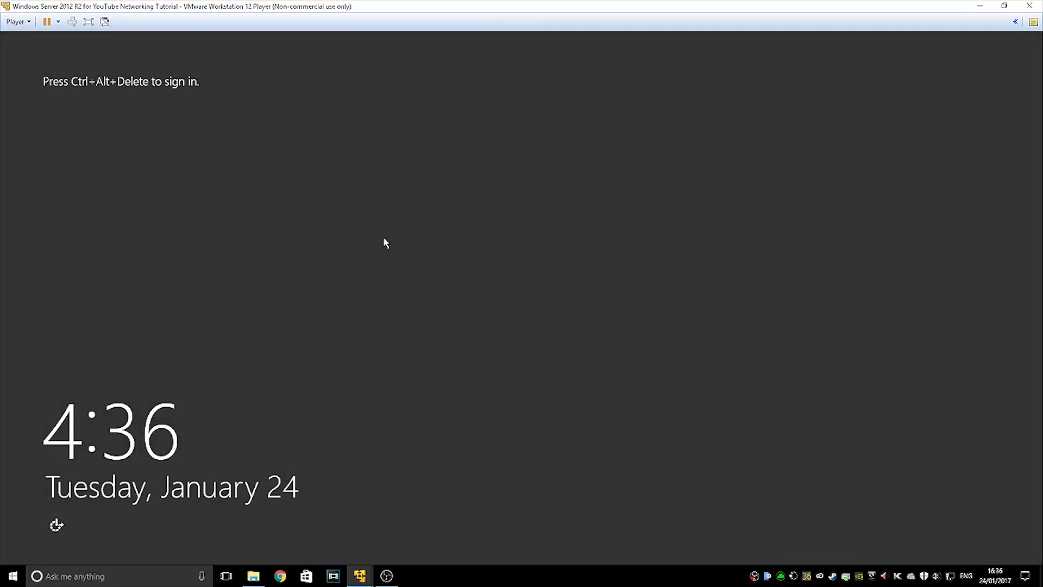
pyautogui.click(69, 24)
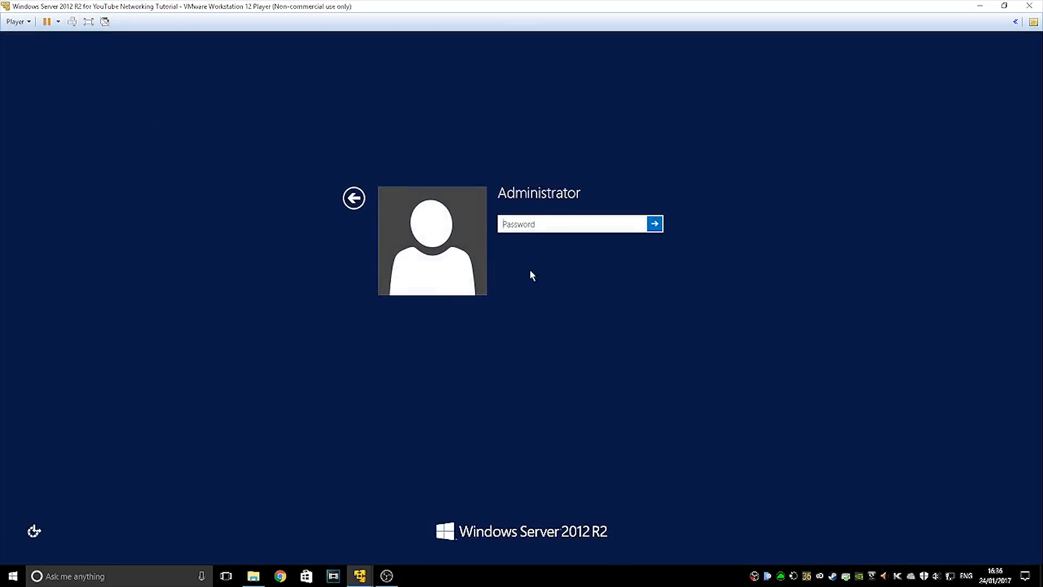
pyautogui.write('•••')
pyautogui.press('BackSpace')
pyautogui.press('BackSpace')
pyautogui.press('BackSpace')
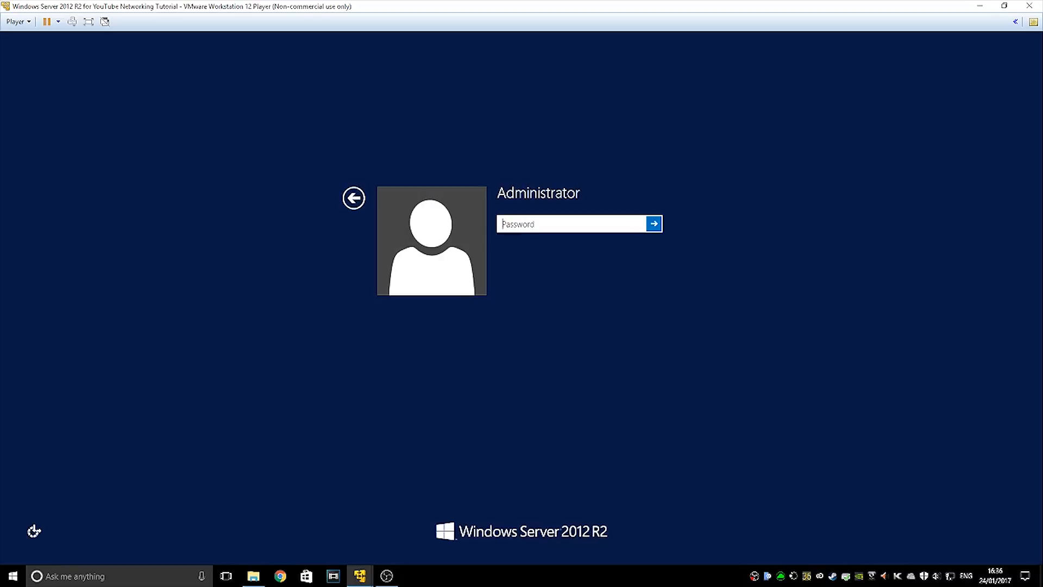
pyautogui.write('••••••••')
pyautogui.press('Return')
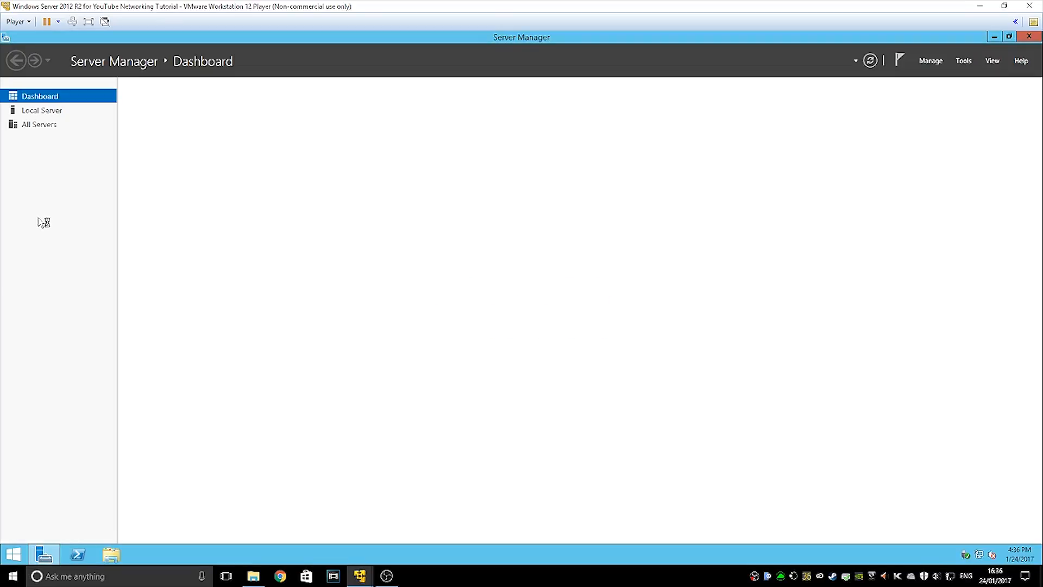
# Reopen the domain controller promotion wizard from the notification flag, then close it
pyautogui.click(936, 61)
pyautogui.click(924, 58)
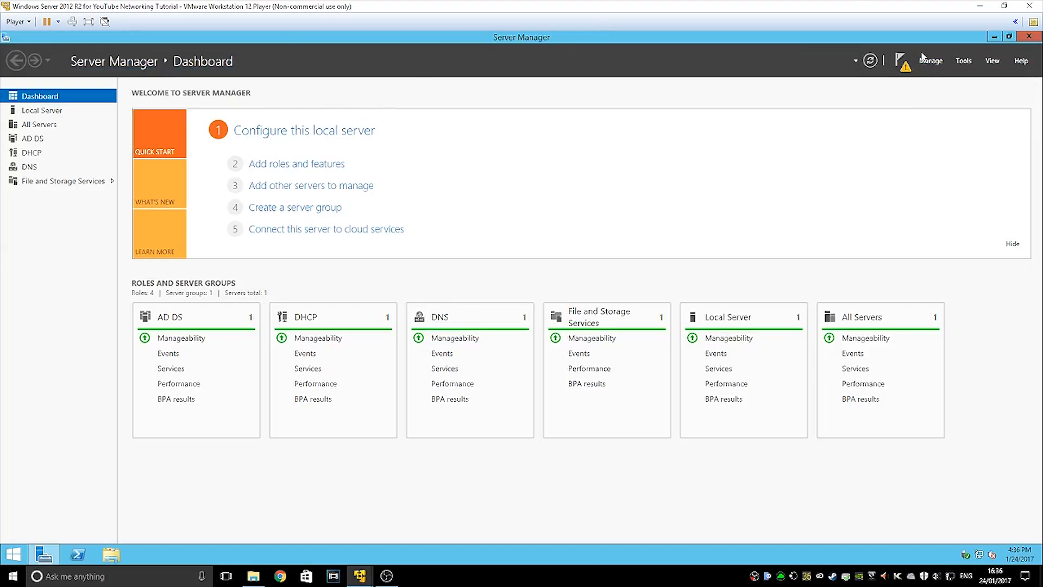
pyautogui.click(903, 61)
pyautogui.click(794, 128)
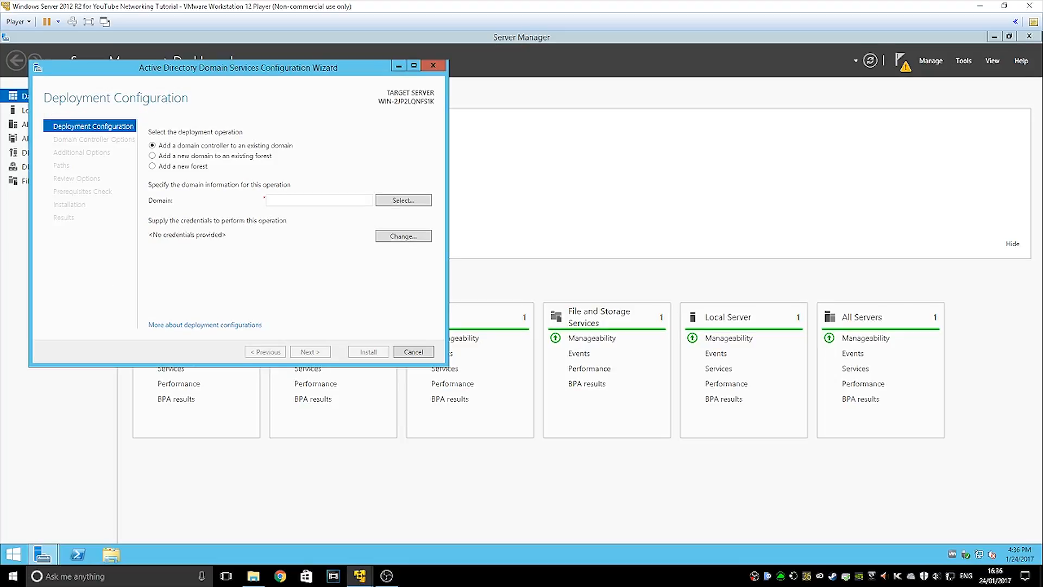
pyautogui.press('Escape')
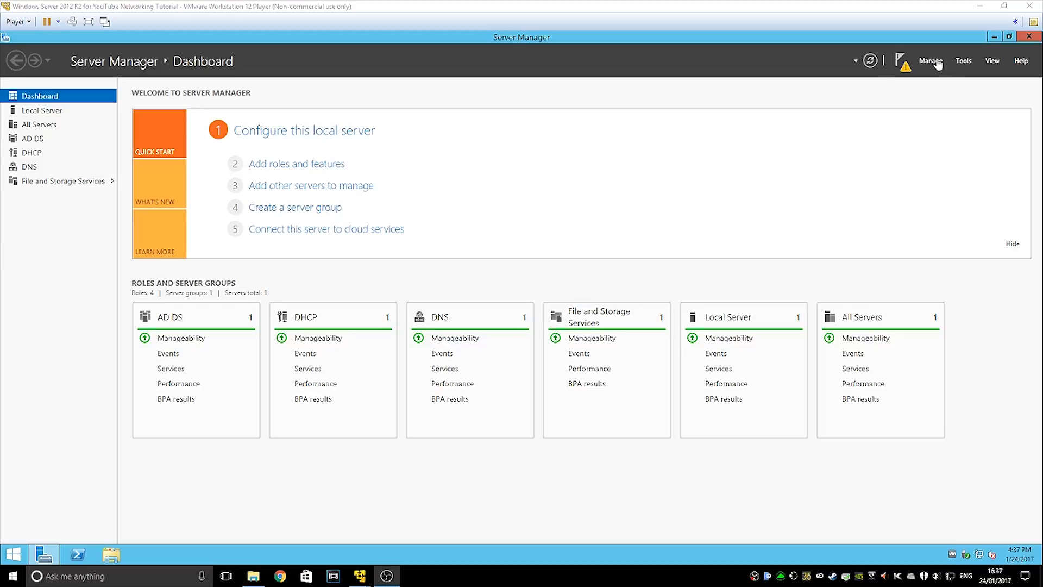
# Open DNS Manager from Tools and start the Configure a DNS Server wizard
pyautogui.click(971, 63)
pyautogui.click(876, 192)
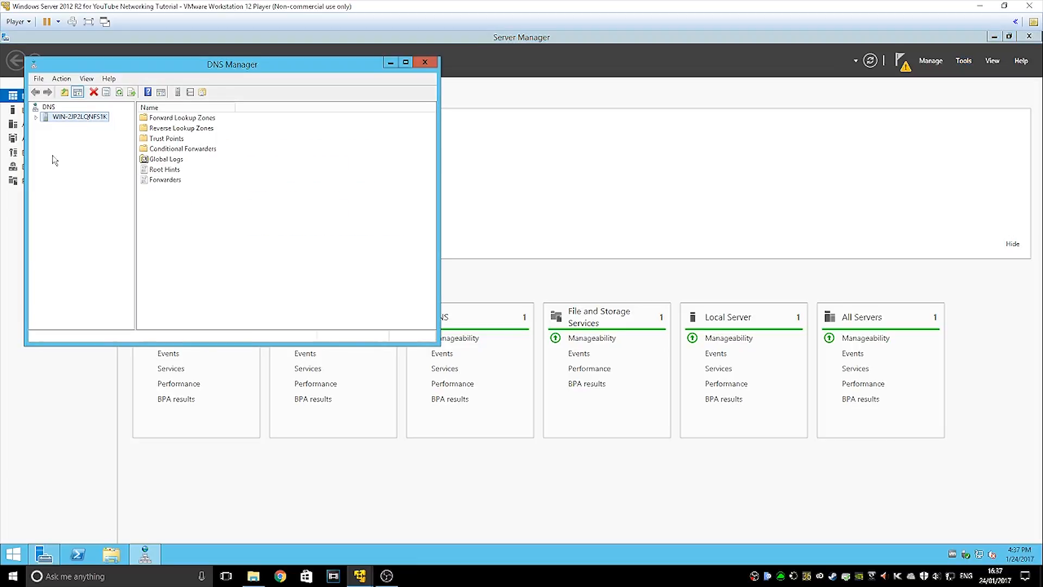
pyautogui.rightClick(56, 116)
pyautogui.click(71, 120)
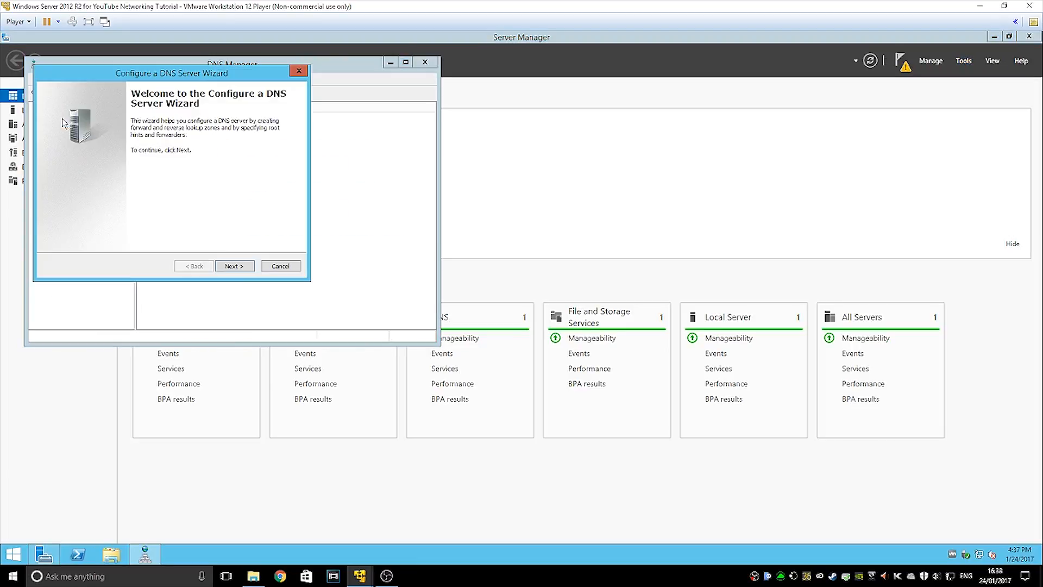
pyautogui.click(239, 266)
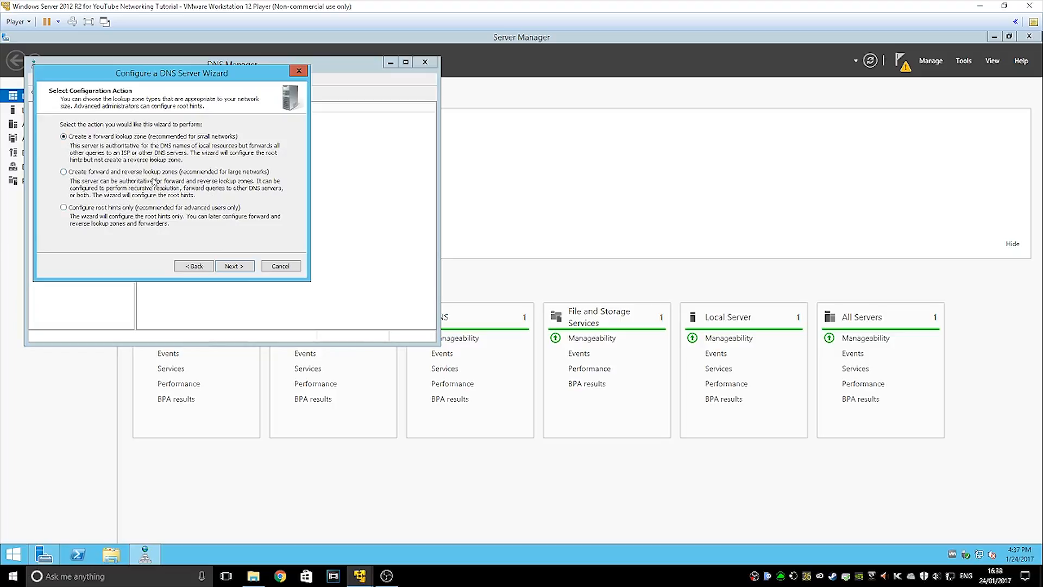
# Create primary forward zone forward.tutorial.local with a default zone file and no dynamic updates
pyautogui.click(221, 265)
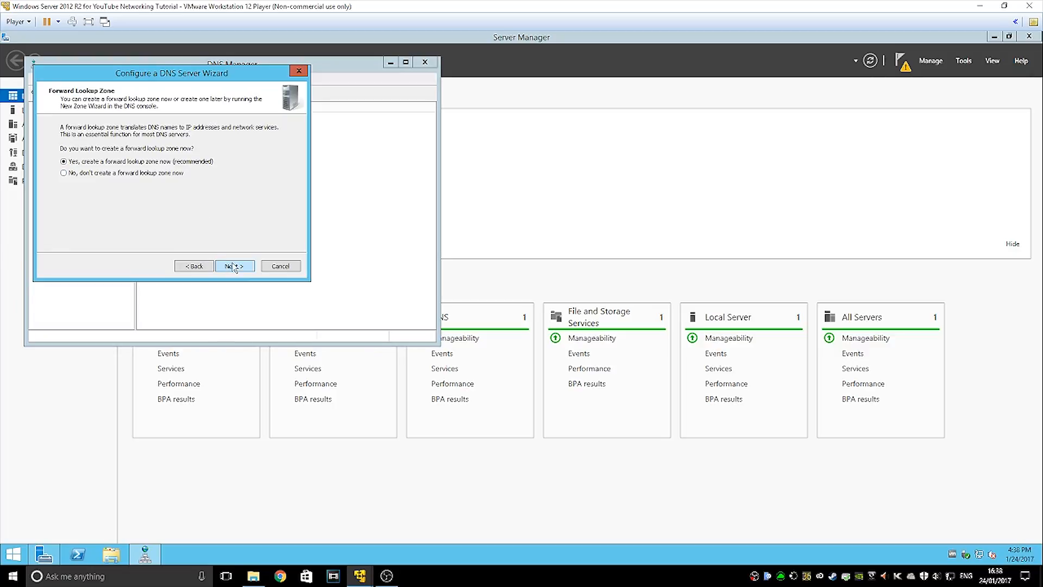
pyautogui.click(234, 265)
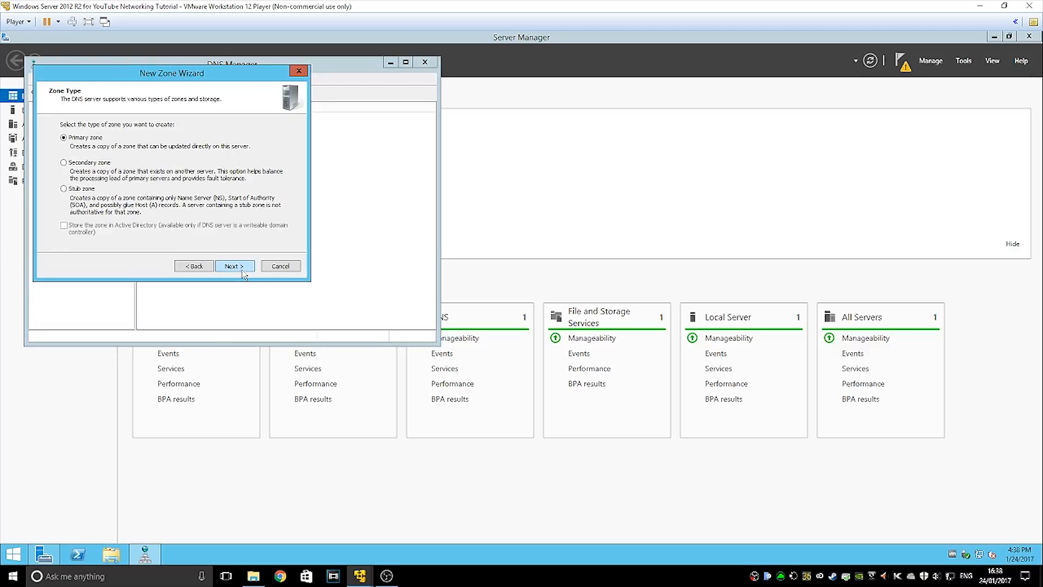
pyautogui.click(244, 275)
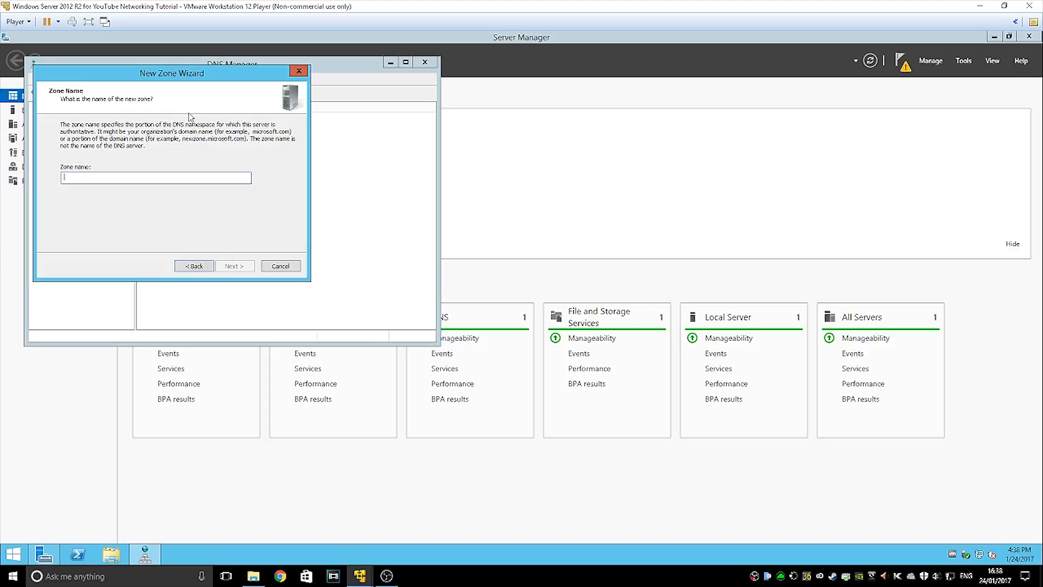
pyautogui.write('fort')
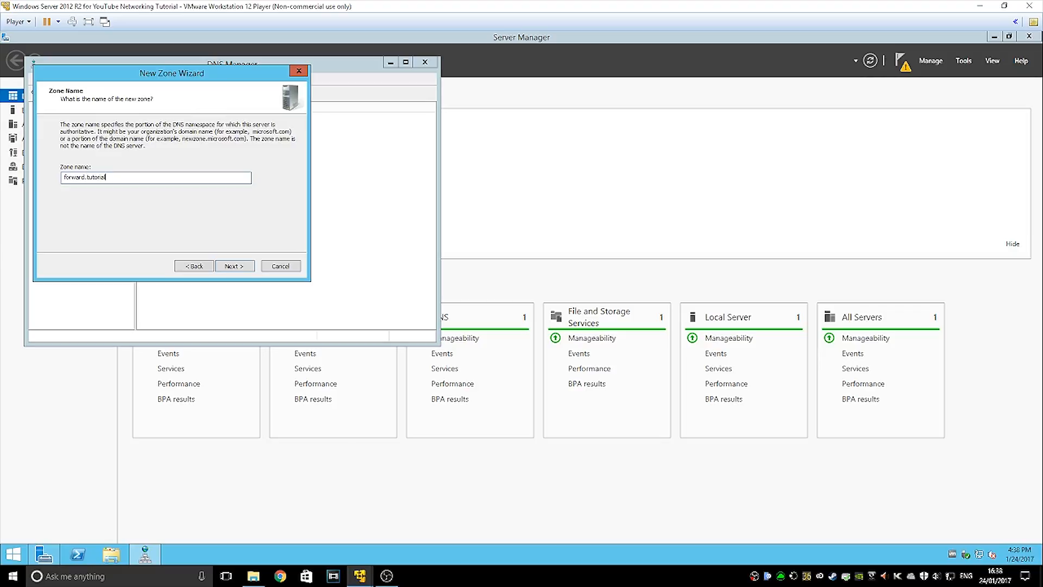
pyautogui.press('Return')
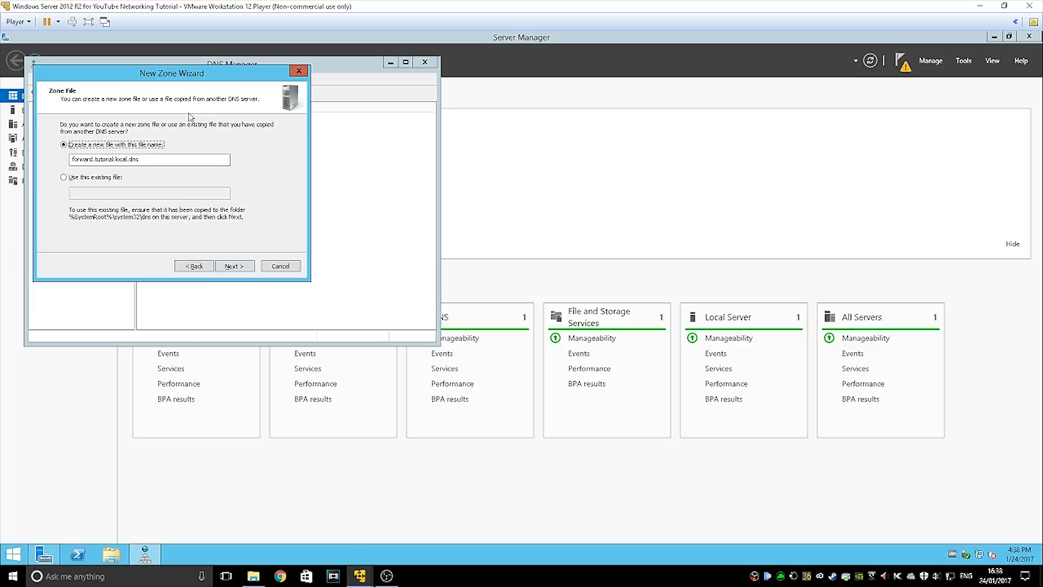
pyautogui.click(228, 267)
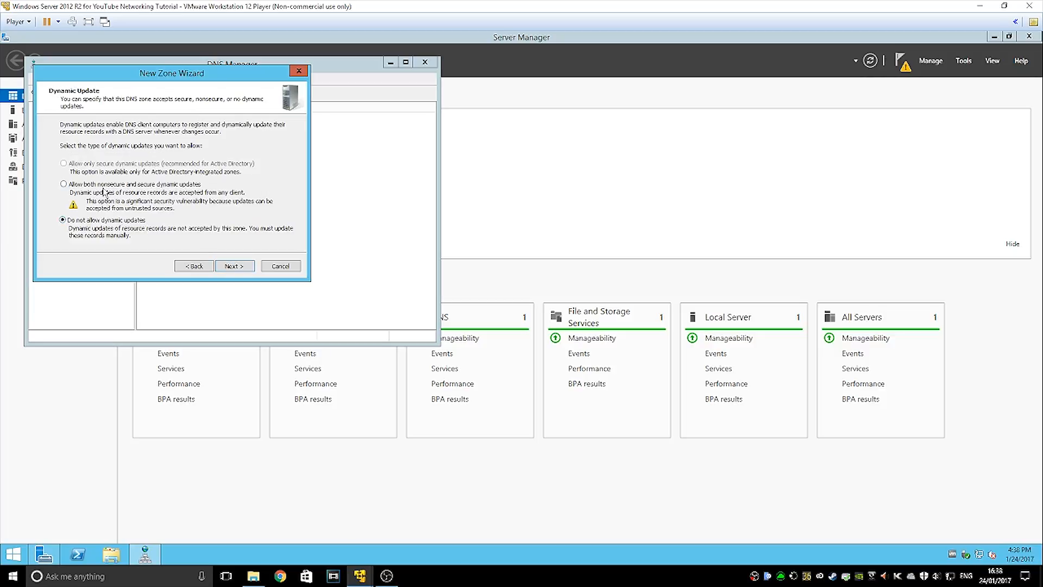
pyautogui.click(247, 263)
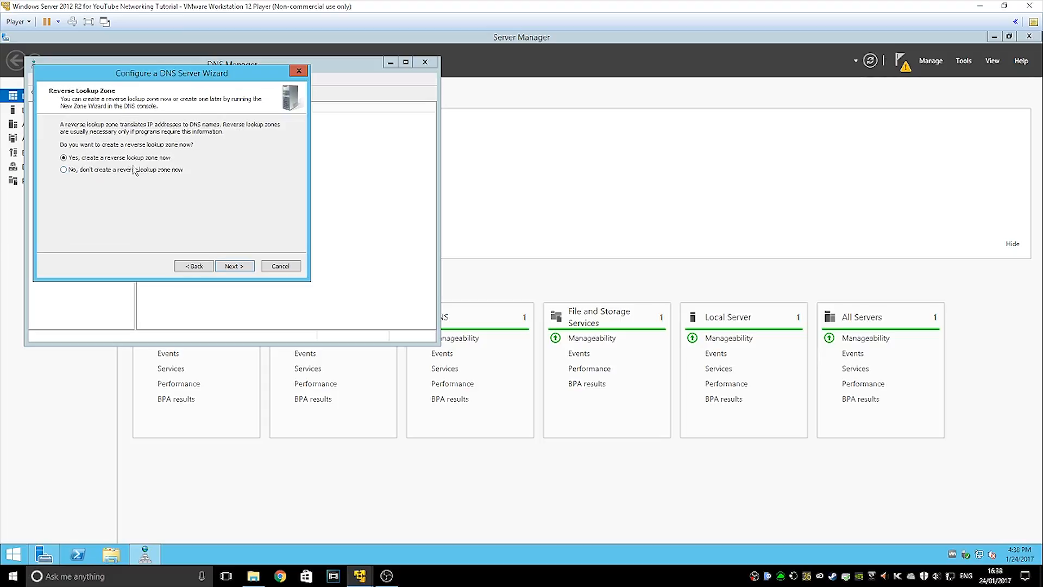
# Create primary IPv4 reverse zone 0.0.10.in-addr.arpa for network 10.0.0, default file, no dynamic updates
pyautogui.click(240, 266)
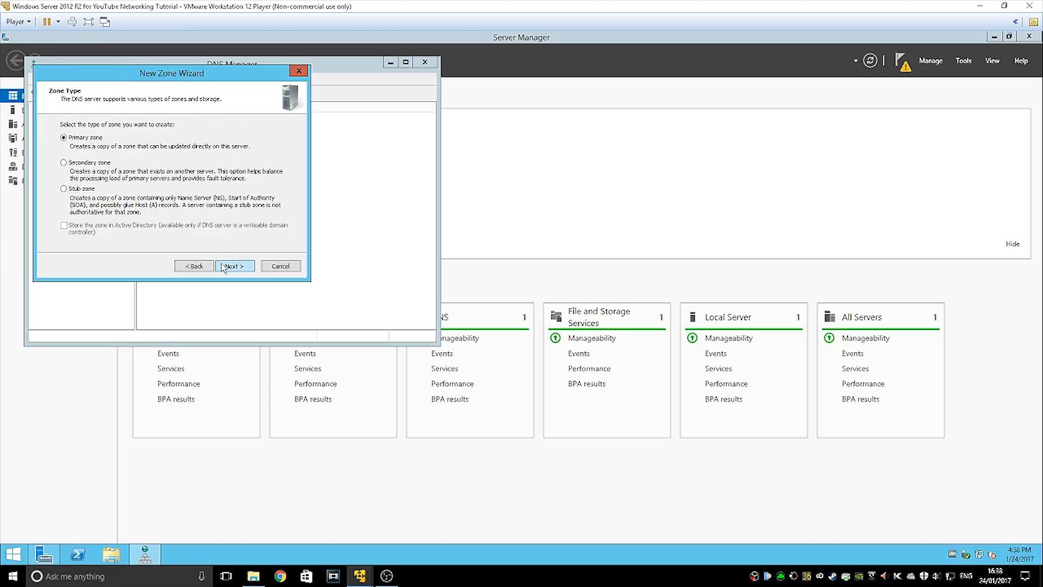
pyautogui.click(224, 266)
pyautogui.click(226, 266)
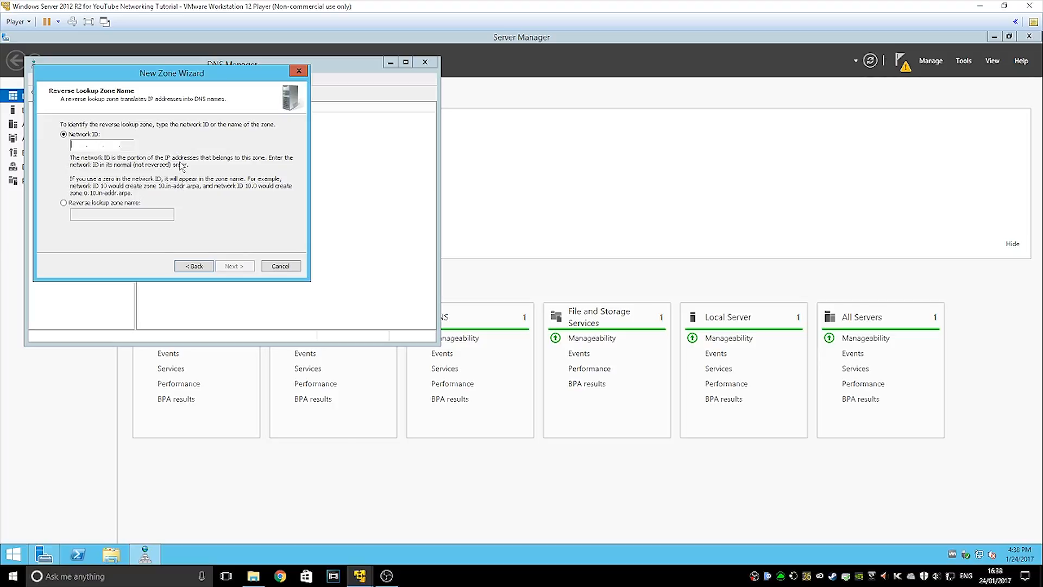
pyautogui.write('10.0.0')
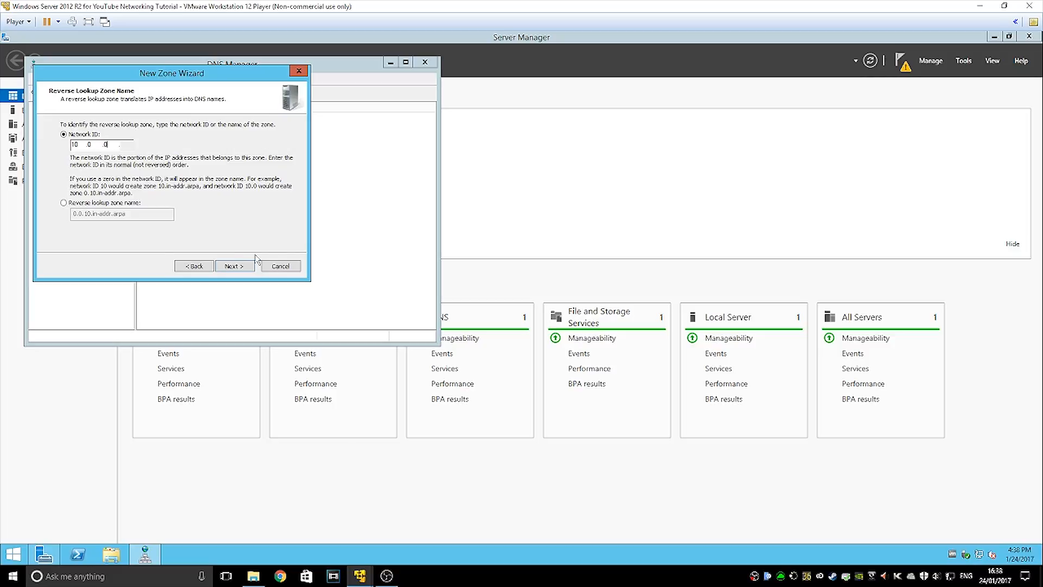
pyautogui.click(235, 265)
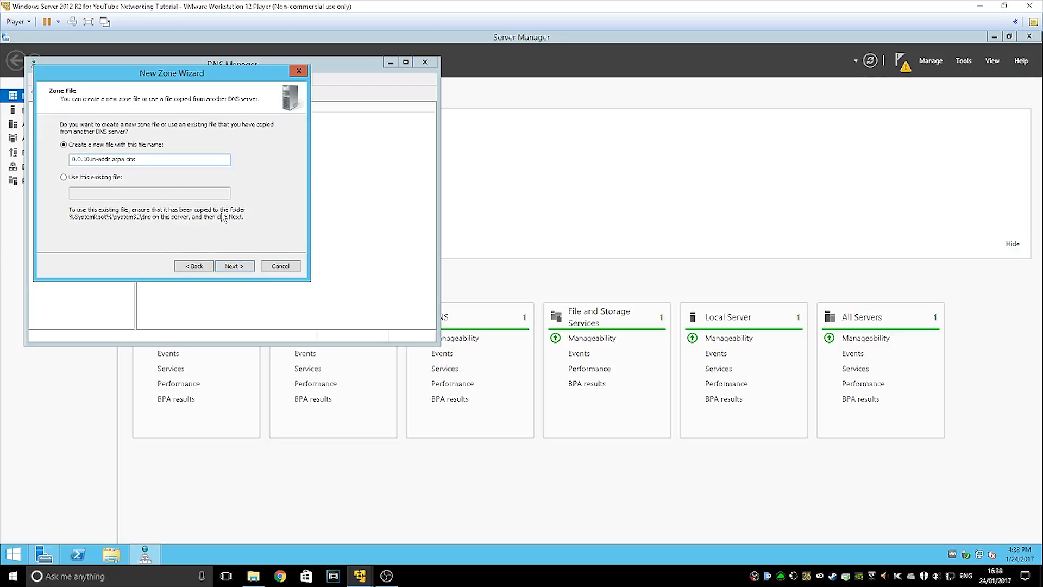
pyautogui.click(235, 265)
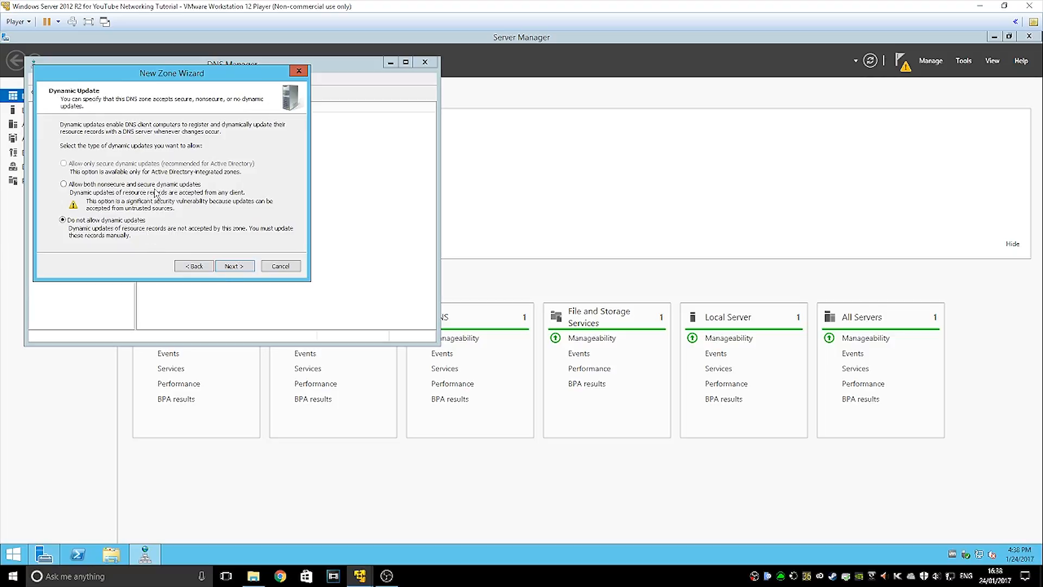
pyautogui.click(230, 268)
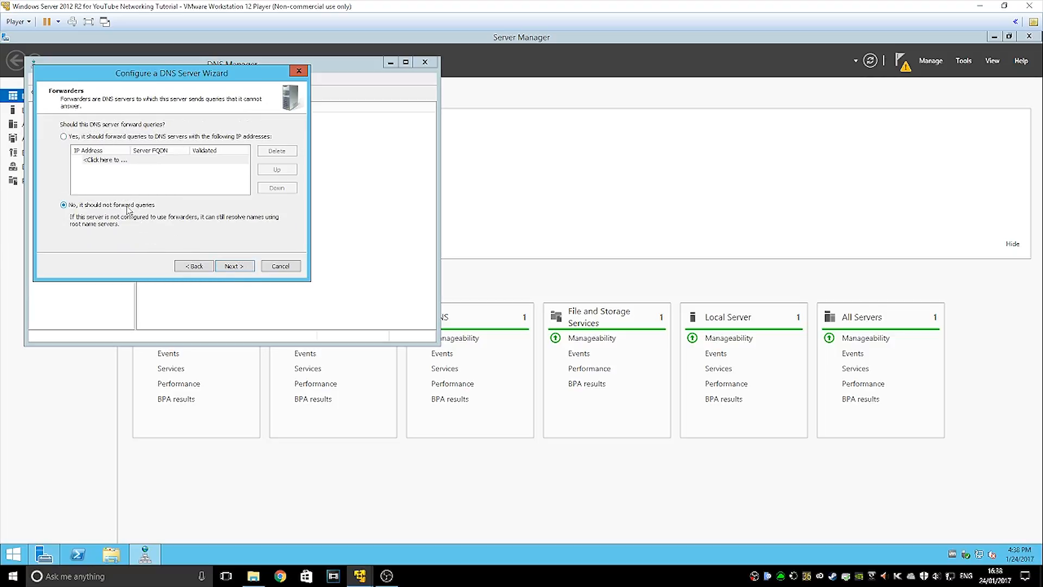
# Enable query forwarding and add forwarder 10.0.0.138
pyautogui.click(144, 161)
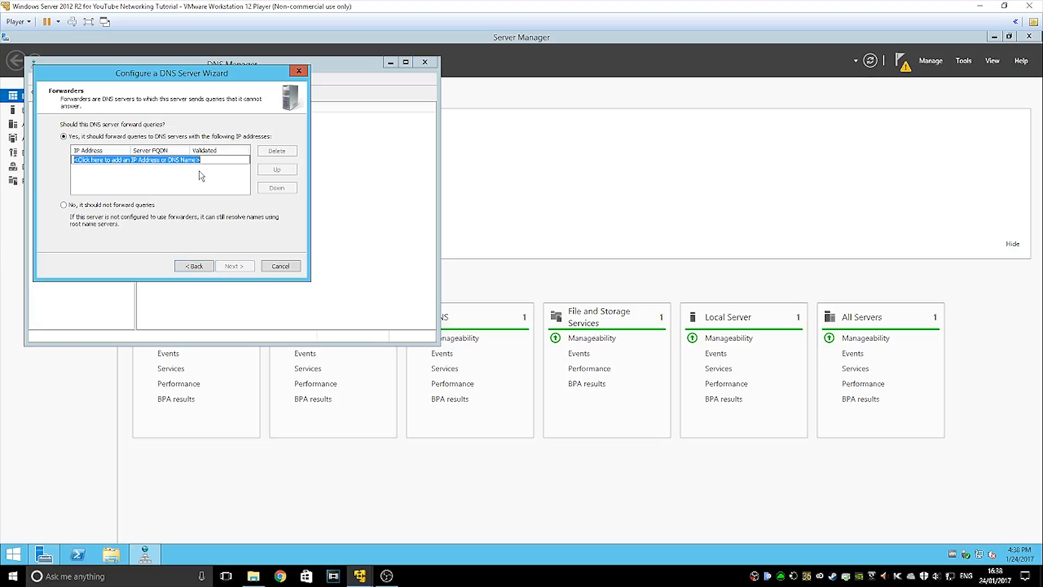
pyautogui.write('10.0.0.138')
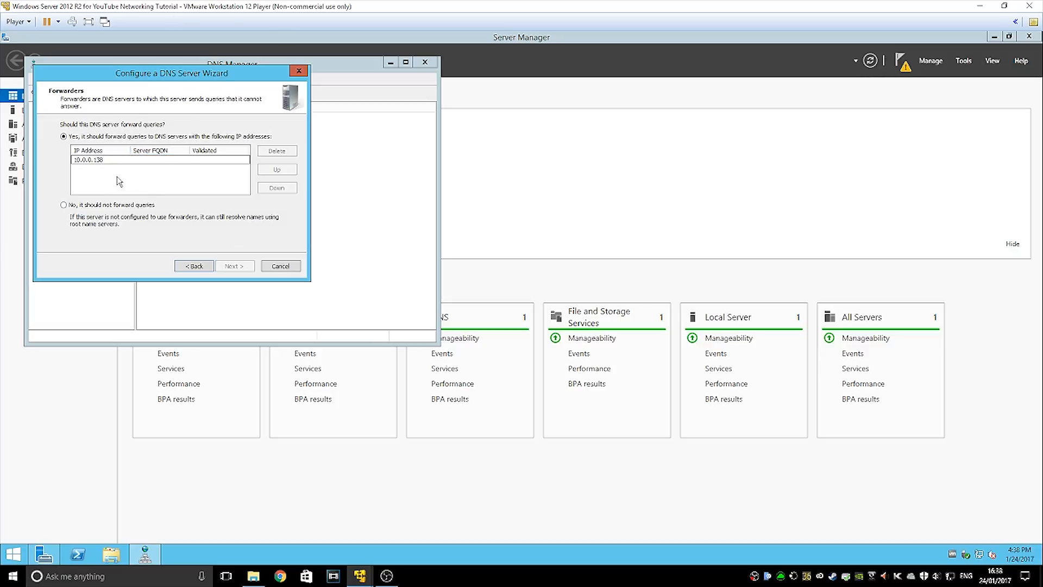
pyautogui.press('Return')
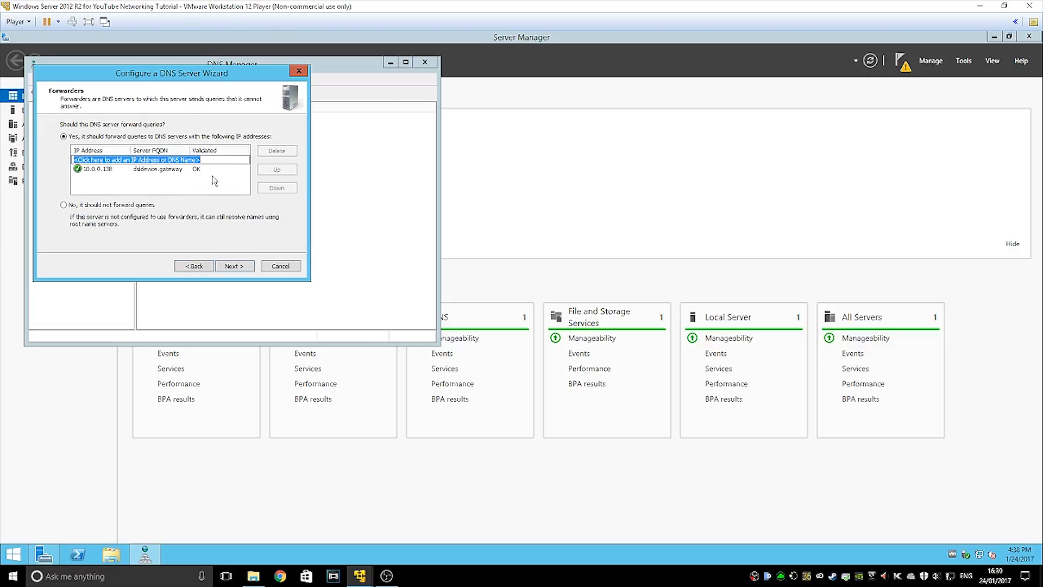
pyautogui.click(154, 171)
pyautogui.click(133, 187)
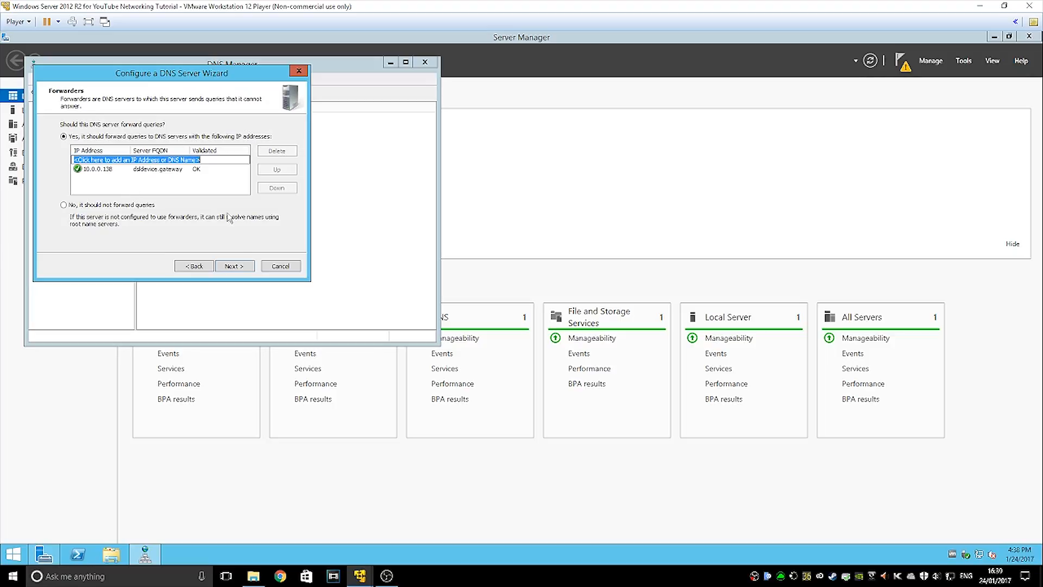
# Add a second forwarder, 10.0.0.139, and finish the DNS server configuration wizard
pyautogui.click(235, 265)
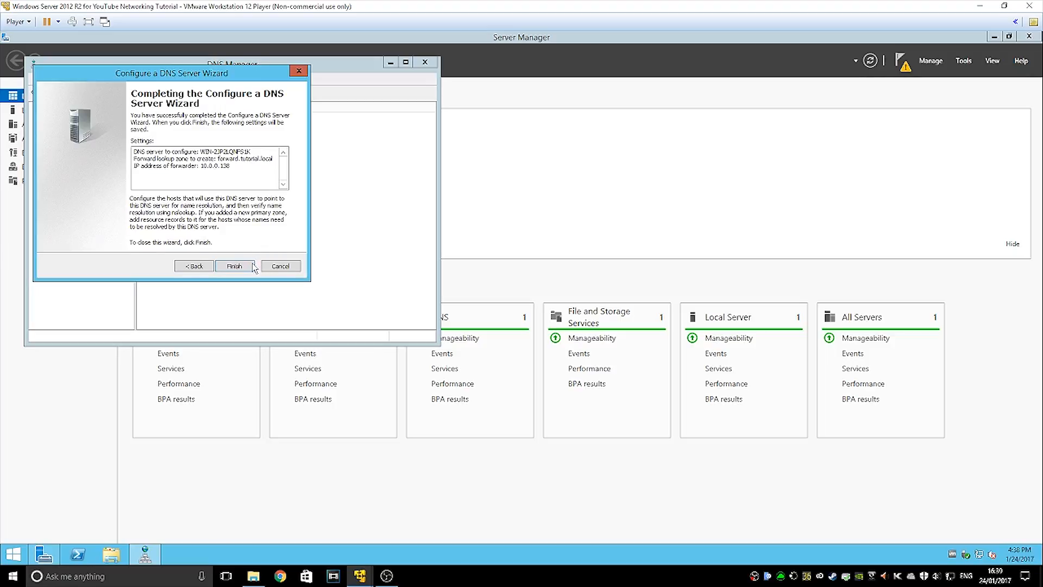
pyautogui.click(195, 265)
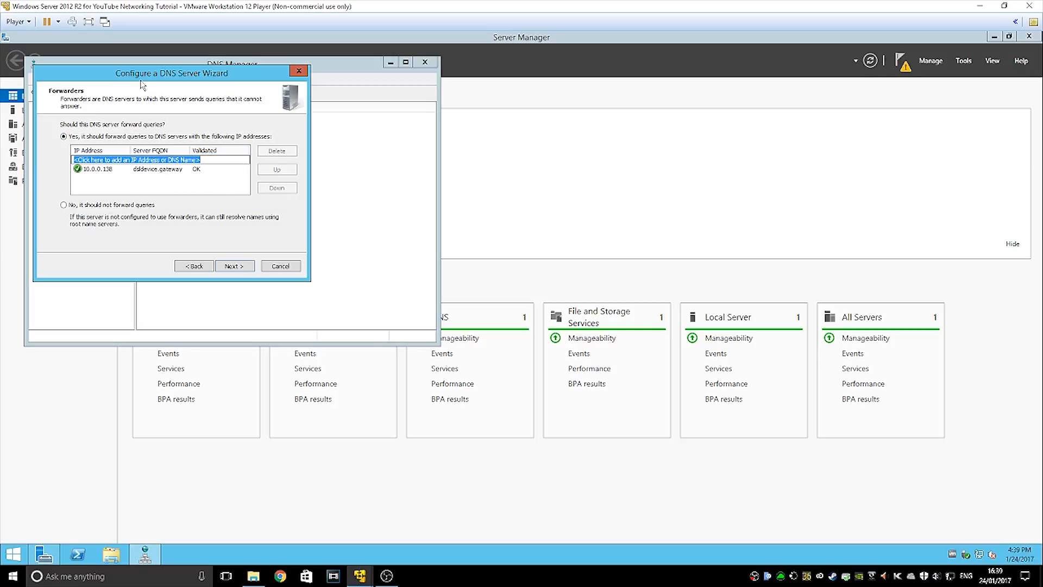
pyautogui.write('10.0.0.139')
pyautogui.press('Return')
pyautogui.click(233, 266)
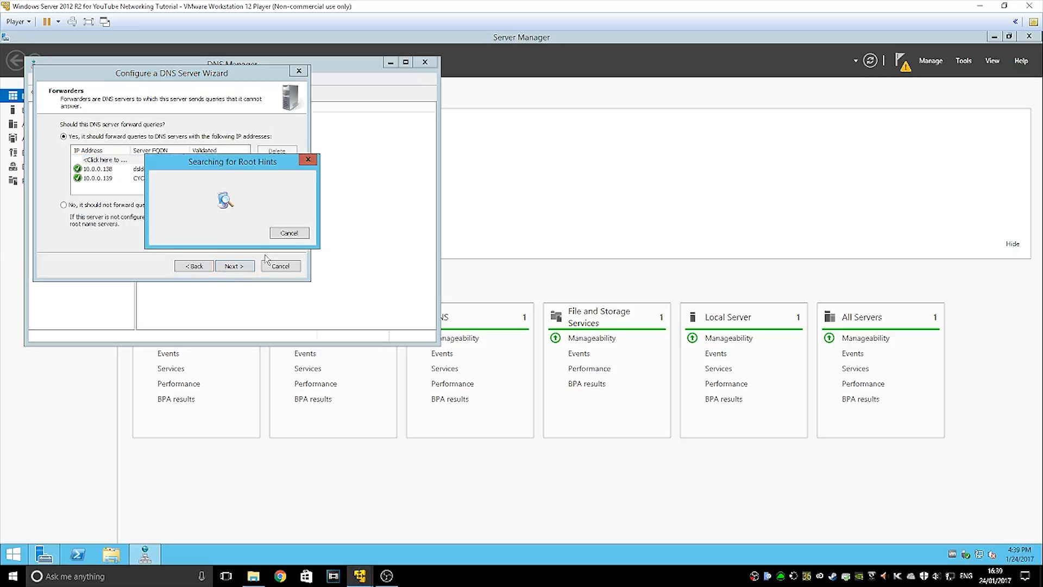
pyautogui.click(233, 266)
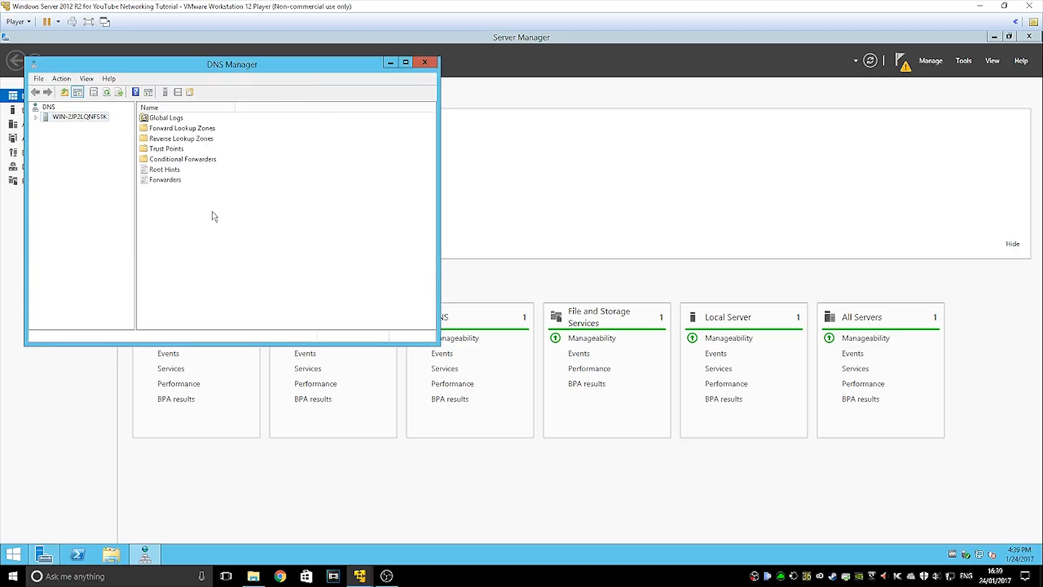
# Verify the forward.tutorial.local and 0.0.10.in-addr.arpa zones exist, then close DNS Manager
pyautogui.rightClick(65, 119)
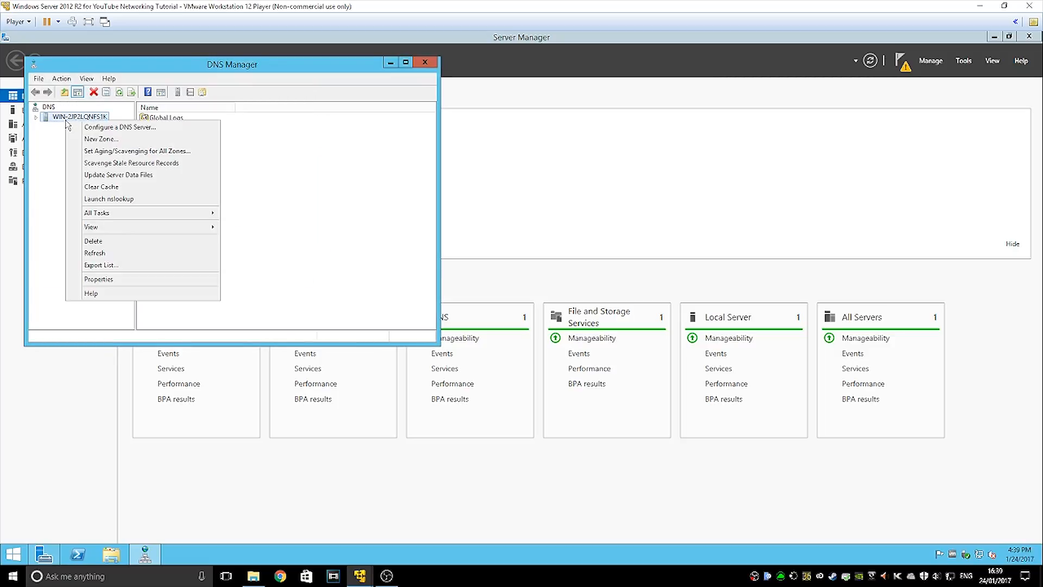
pyautogui.click(58, 149)
pyautogui.doubleClick(157, 128)
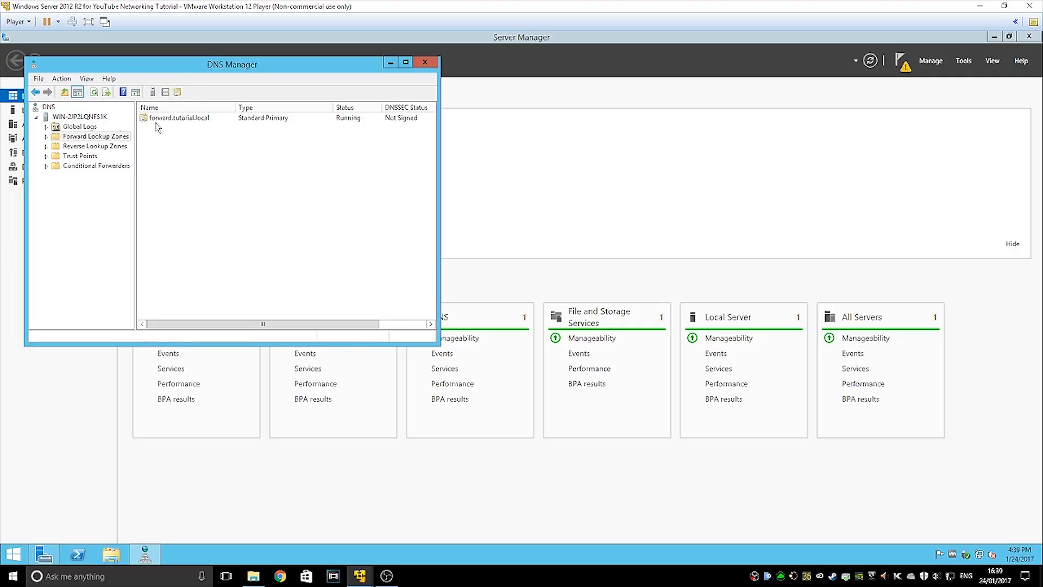
pyautogui.doubleClick(161, 121)
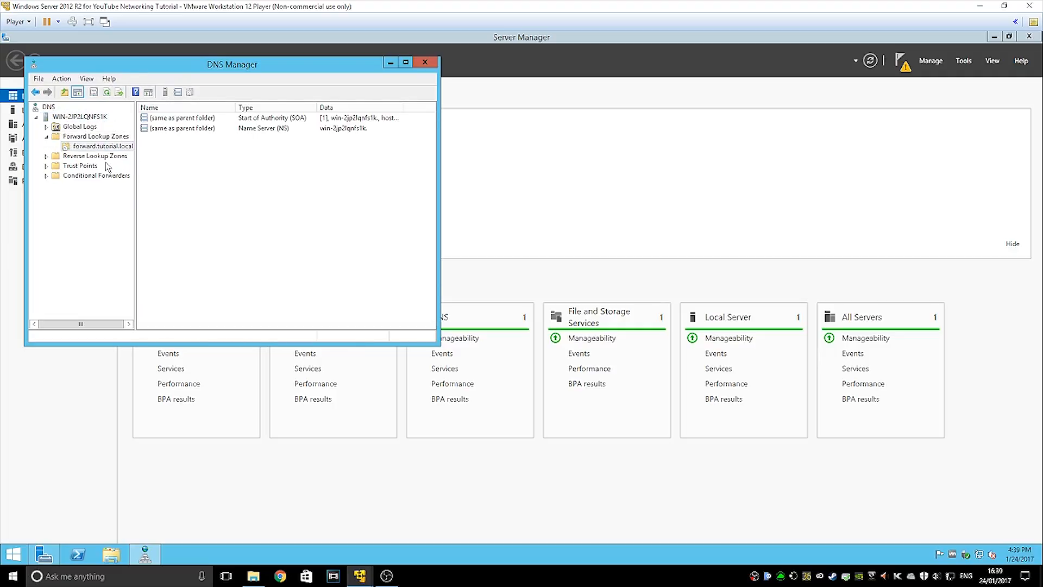
pyautogui.click(103, 157)
pyautogui.doubleClick(171, 119)
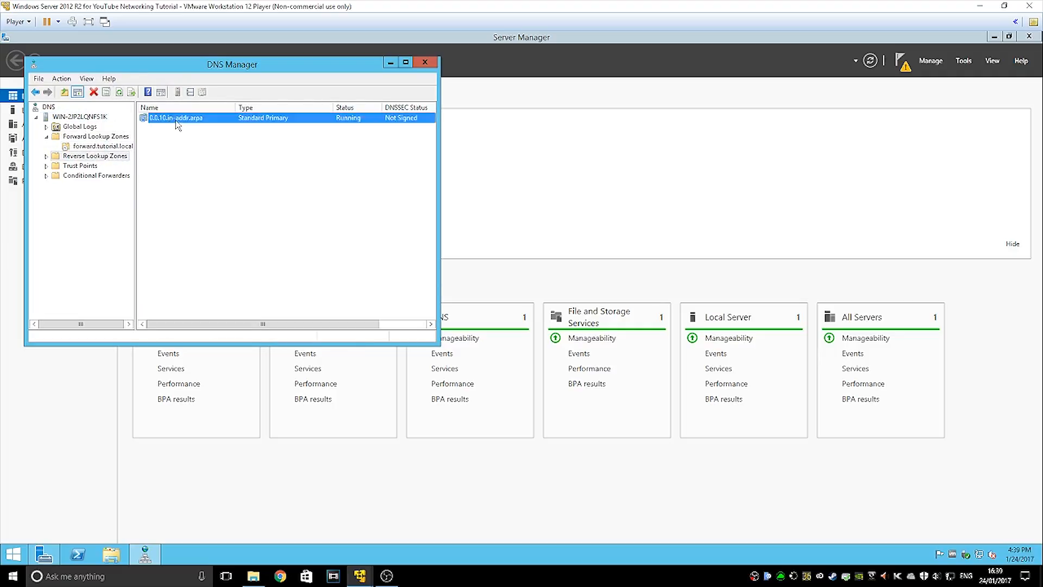
pyautogui.click(422, 63)
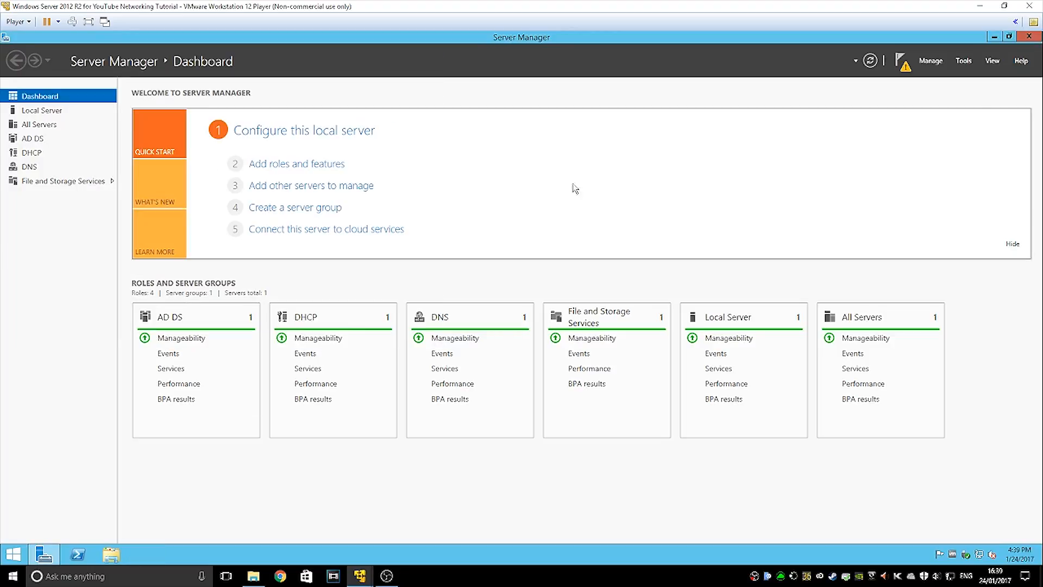
# Start promoting the server to a domain controller for a new forest, tutorial.local
pyautogui.click(965, 63)
pyautogui.click(900, 60)
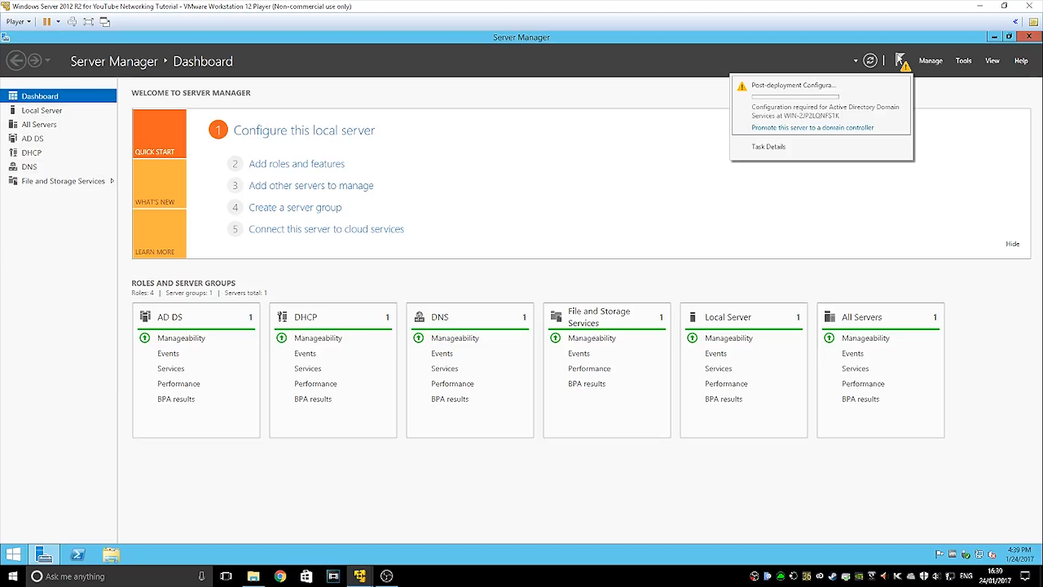
pyautogui.click(760, 132)
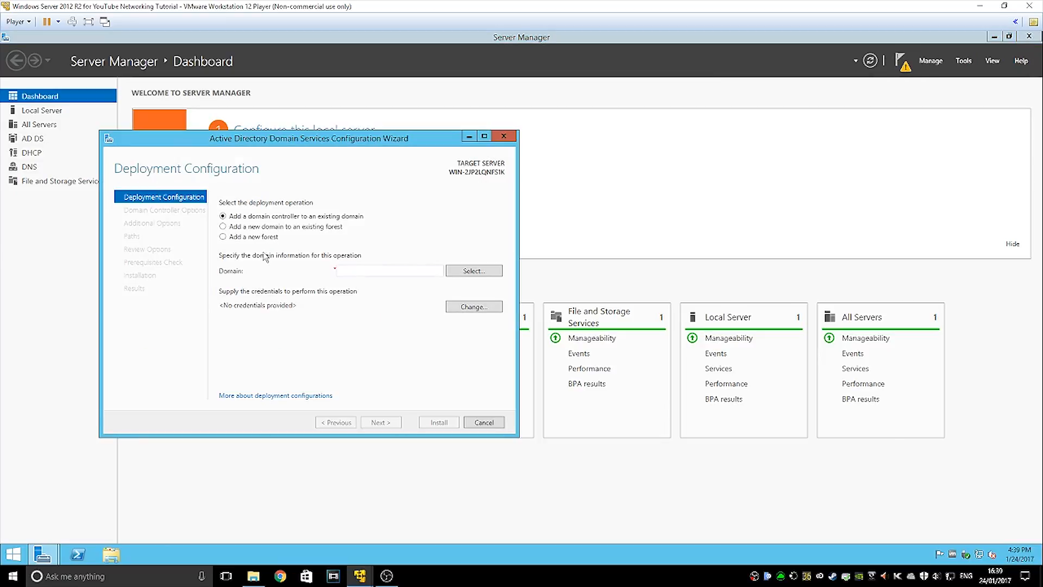
pyautogui.click(245, 238)
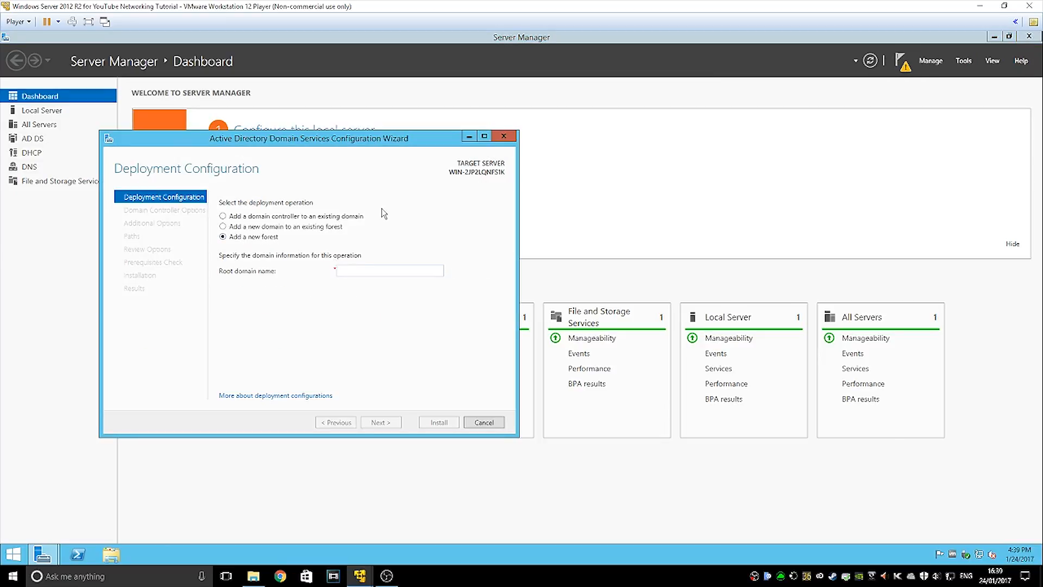
pyautogui.write('tutorial')
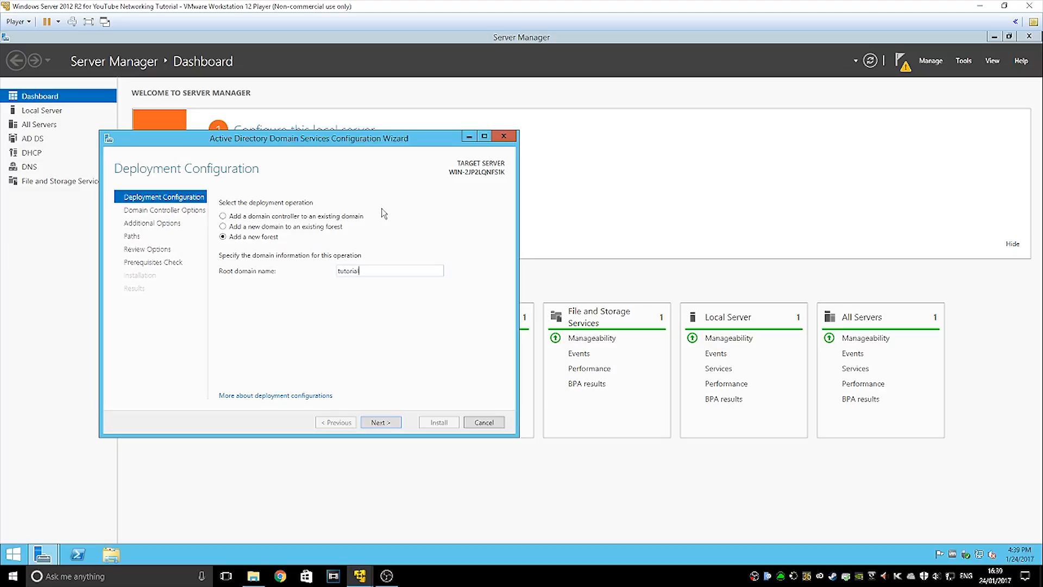
pyautogui.write('.local')
pyautogui.press('Return')
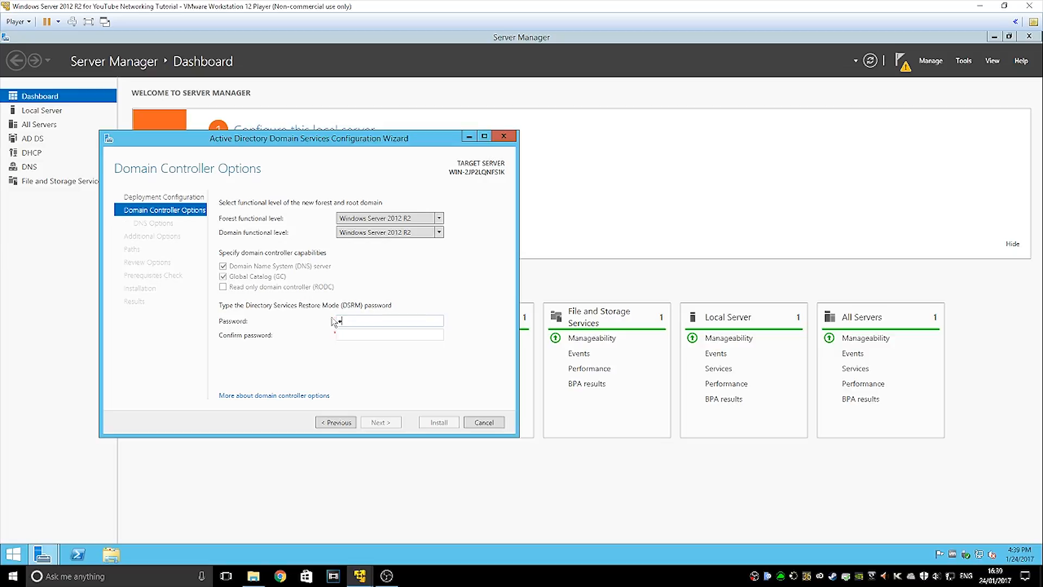
# Enter and confirm the Directory Services Restore Mode password and continue
pyautogui.write('••')
pyautogui.press('Tab')
pyautogui.write('••••••••')
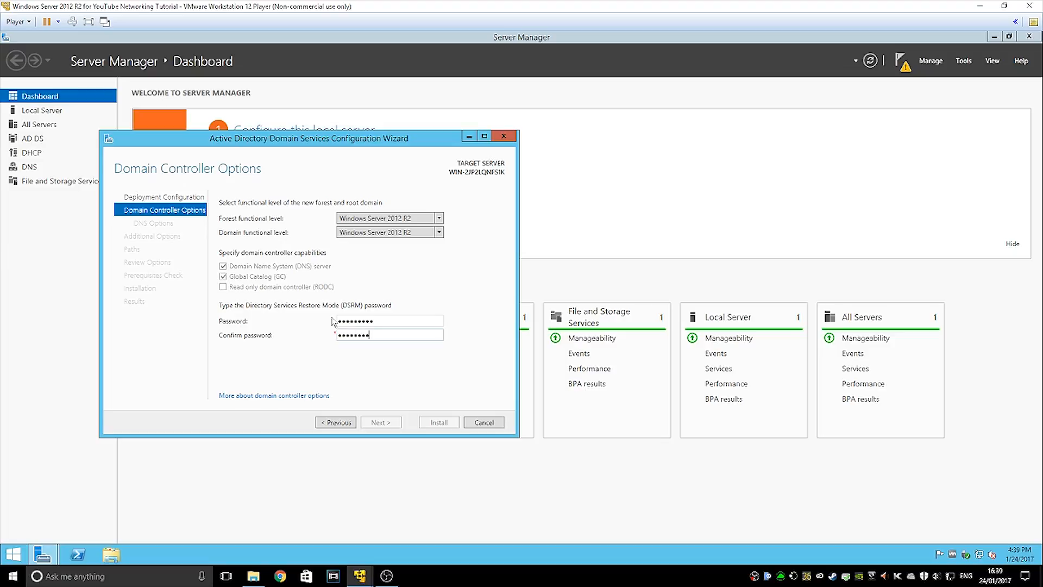
pyautogui.write('•')
pyautogui.press('Return')
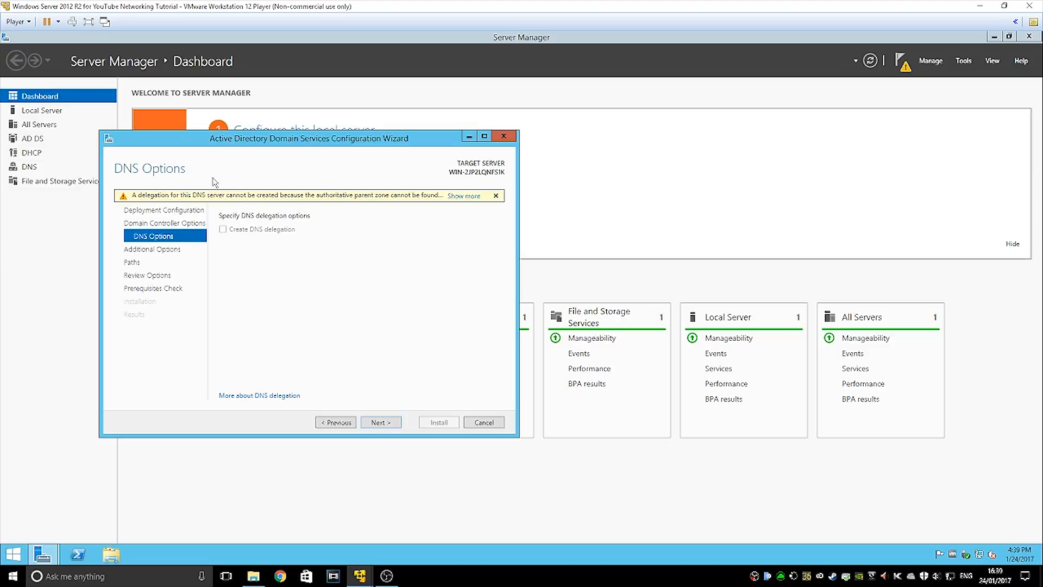
# Dismiss the DNS delegation warning and accept NetBIOS name TUTORIAL and the default paths
pyautogui.click(464, 197)
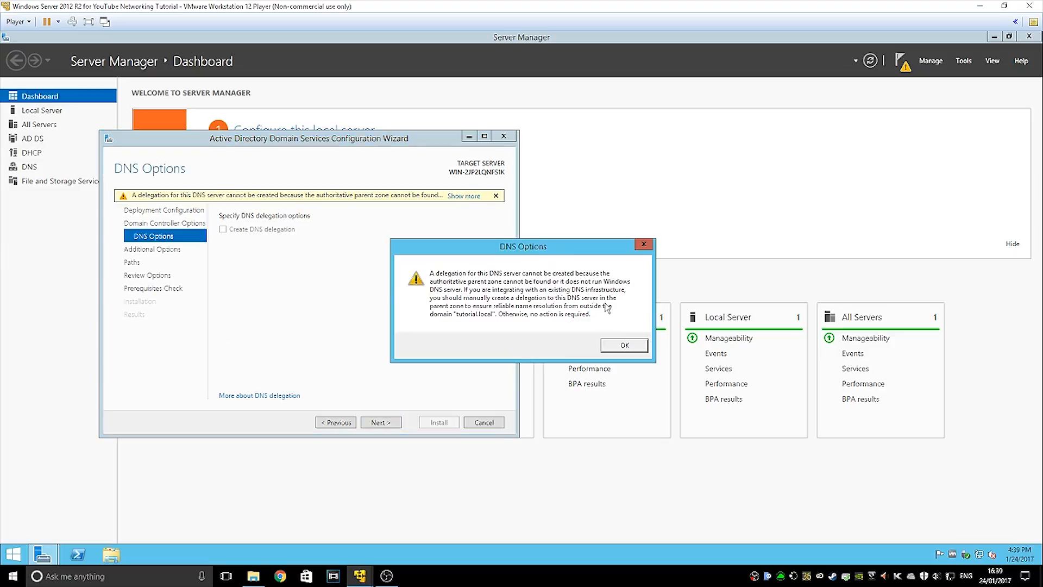
pyautogui.click(623, 347)
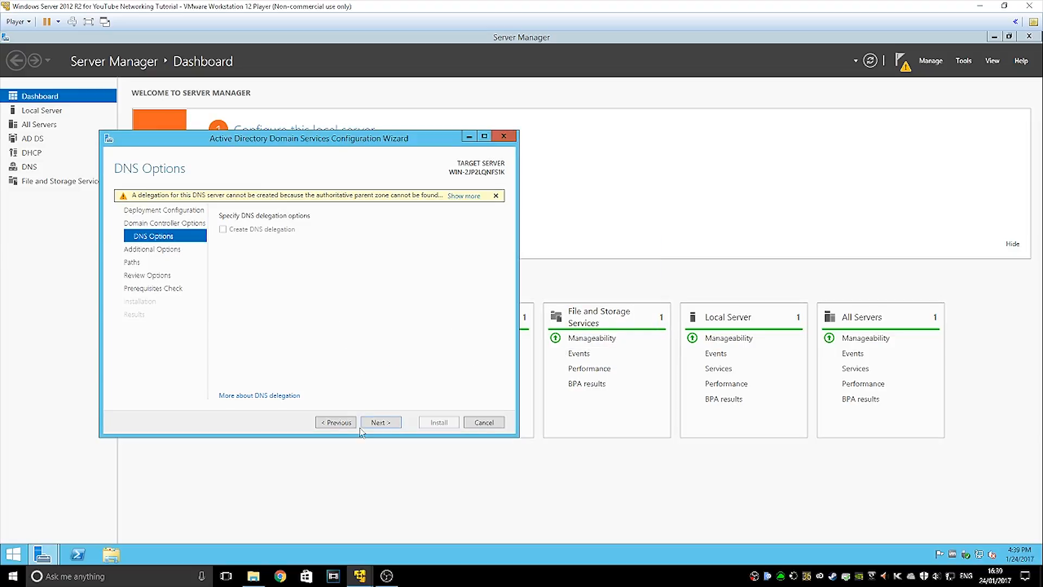
pyautogui.rightClick(980, 554)
pyautogui.click(294, 310)
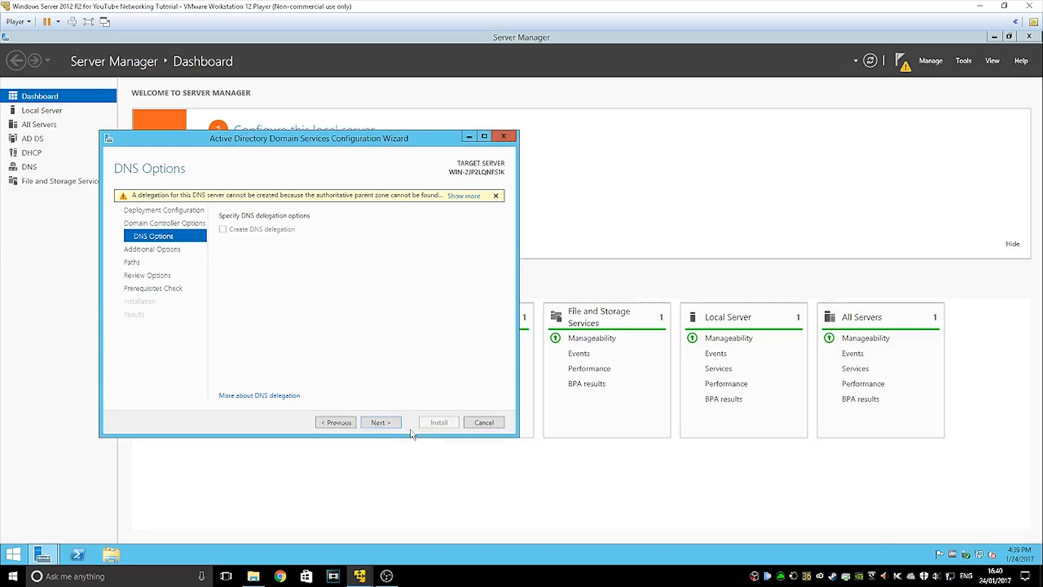
pyautogui.click(381, 422)
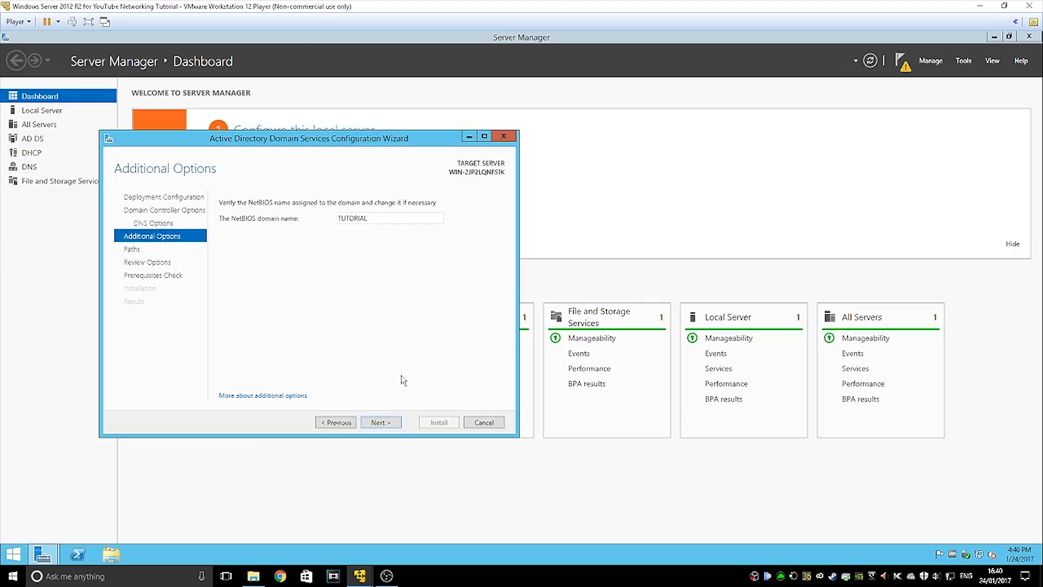
pyautogui.click(365, 426)
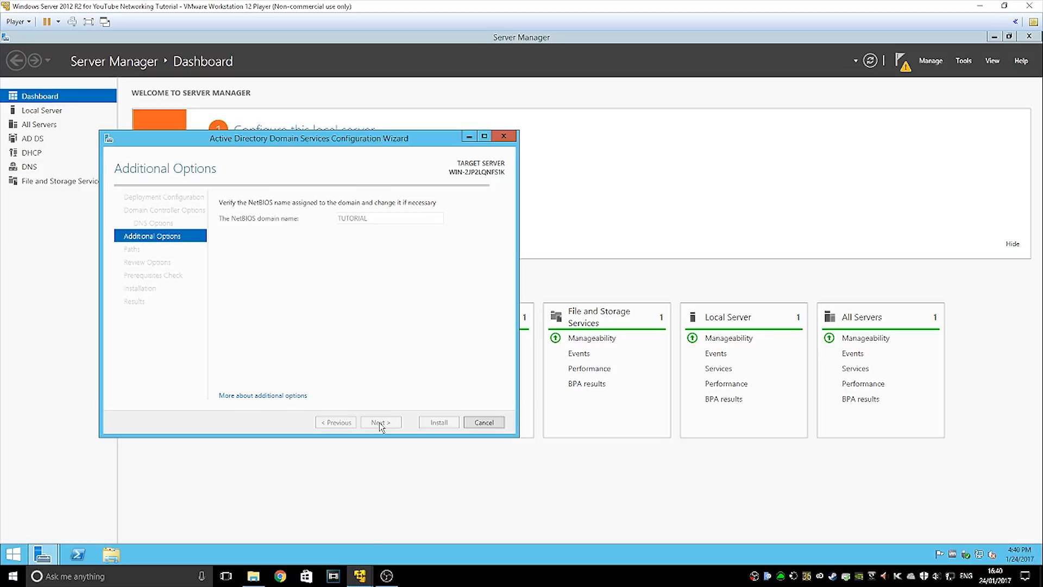
pyautogui.click(380, 422)
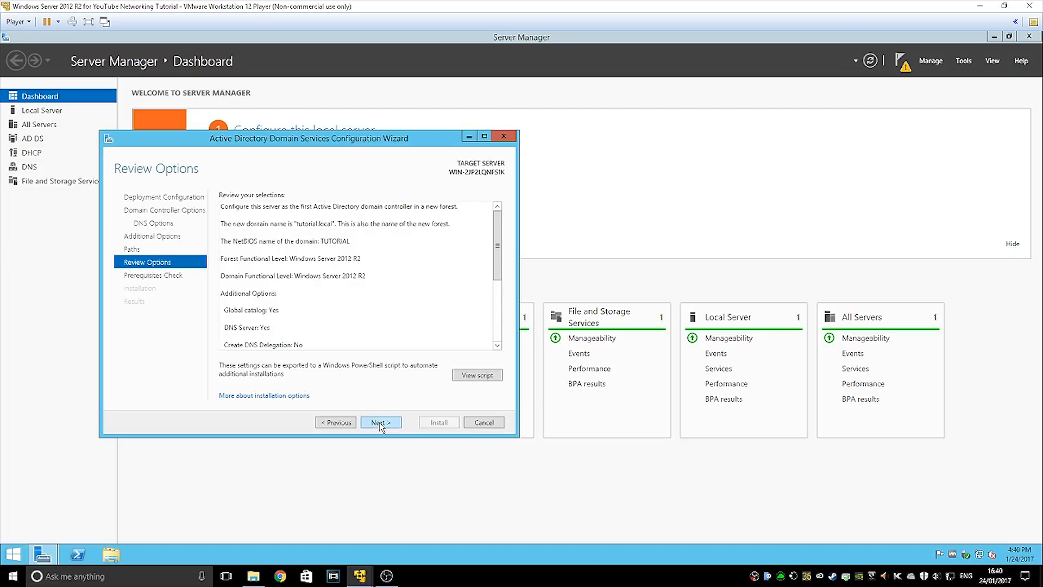
# Run the prerequisites check, read the local Administrator password failure, and return to Server Manager
pyautogui.click(379, 422)
pyautogui.click(337, 349)
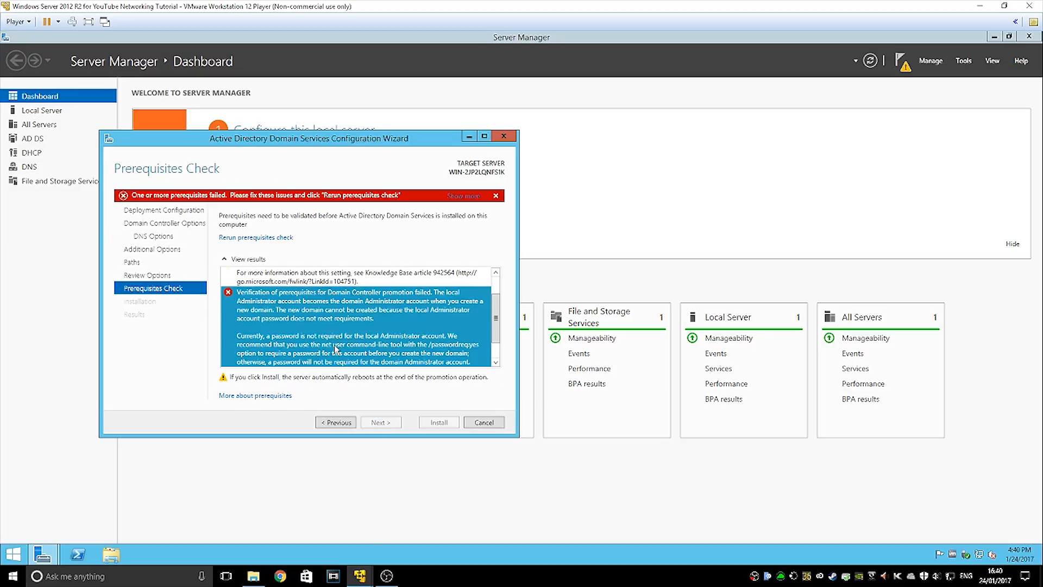
pyautogui.scroll(-1, 337, 341)
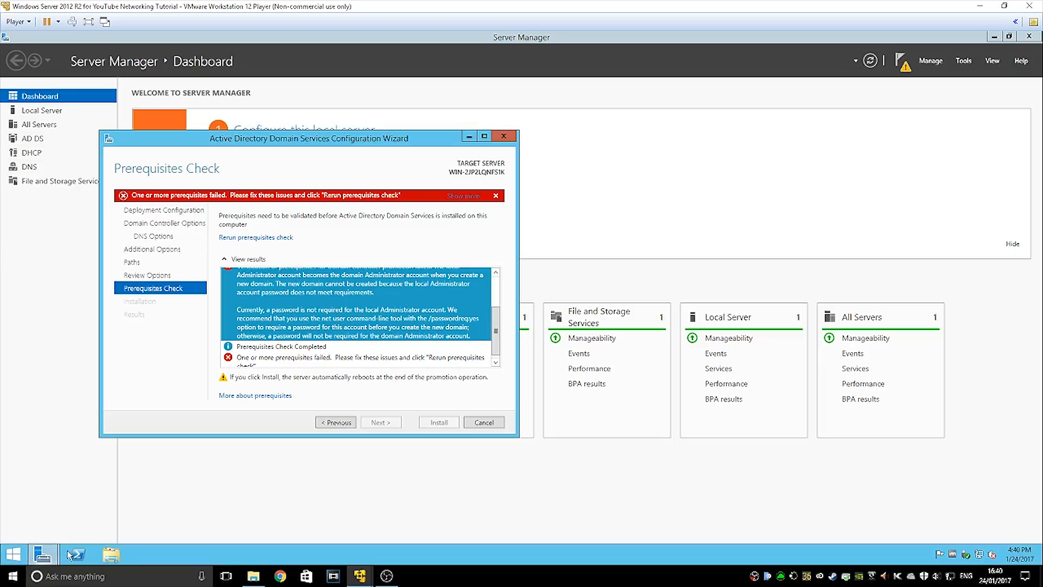
pyautogui.rightClick(151, 555)
pyautogui.click(114, 512)
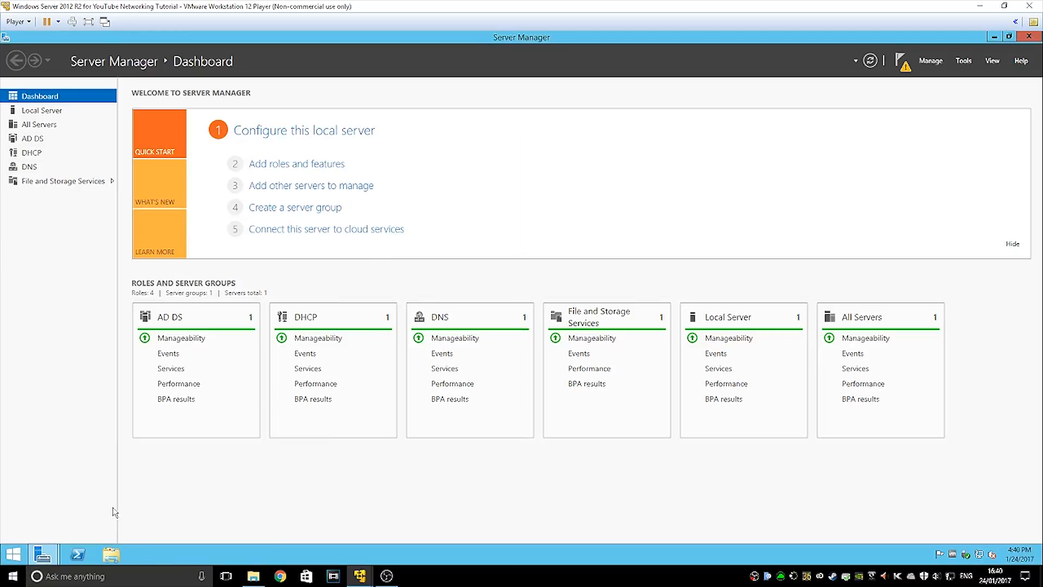
# Launch Command Prompt with cmd and place the domain controller wizard beside it
pyautogui.press('super+r')
pyautogui.write('cmd')
pyautogui.press('Return')
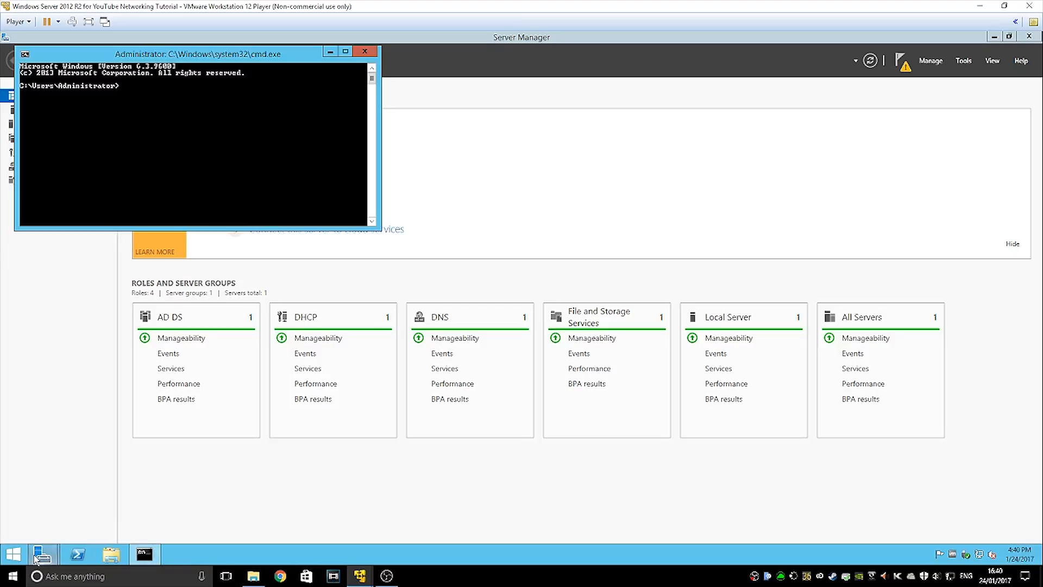
pyautogui.moveTo(36, 558)
pyautogui.click(185, 497)
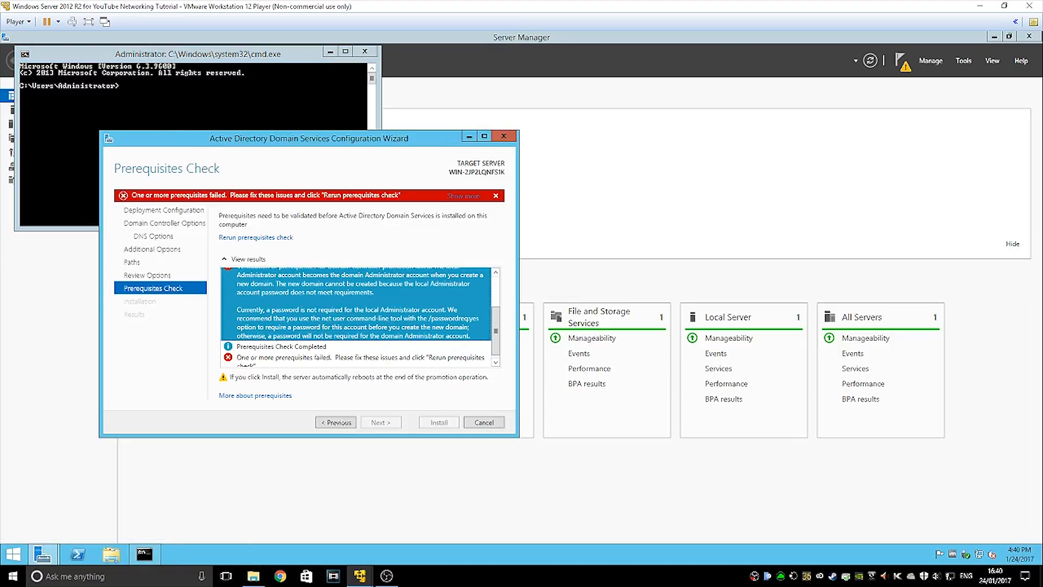
pyautogui.moveTo(156, 135); pyautogui.dragTo(576, 112)
pyautogui.click(234, 117)
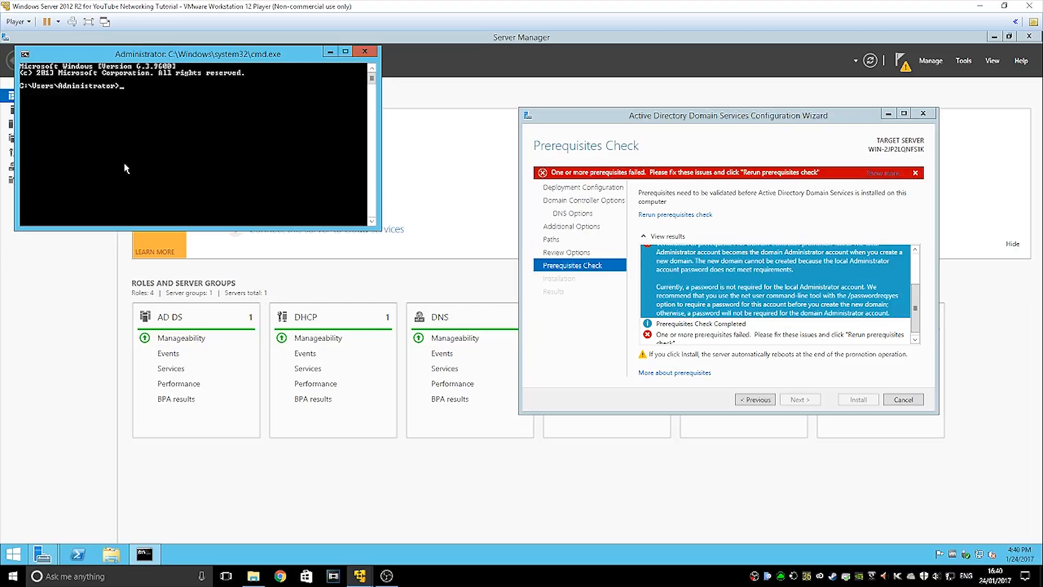
# Attempt net user administrator /passwordreq:yes, which returns only syntax help
pyautogui.press('BackSpace')
pyautogui.write('/passwordreq:yes')
pyautogui.press('Return')
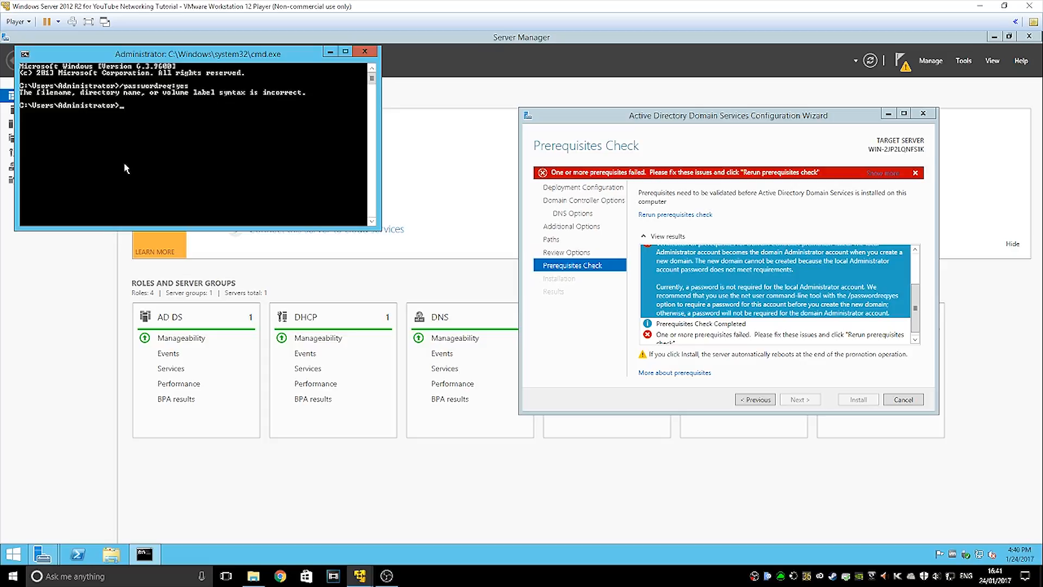
pyautogui.press('Up')
pyautogui.write('net uesr')
pyautogui.write(' adminit/passwordreq:yes')
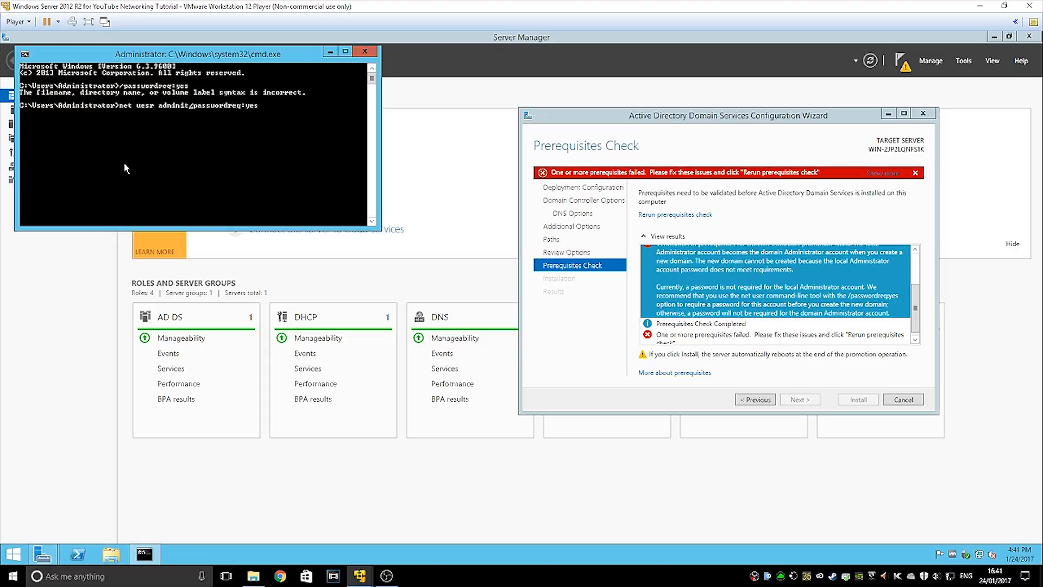
pyautogui.press('BackSpace')
pyautogui.write('strator')
pyautogui.press('Return')
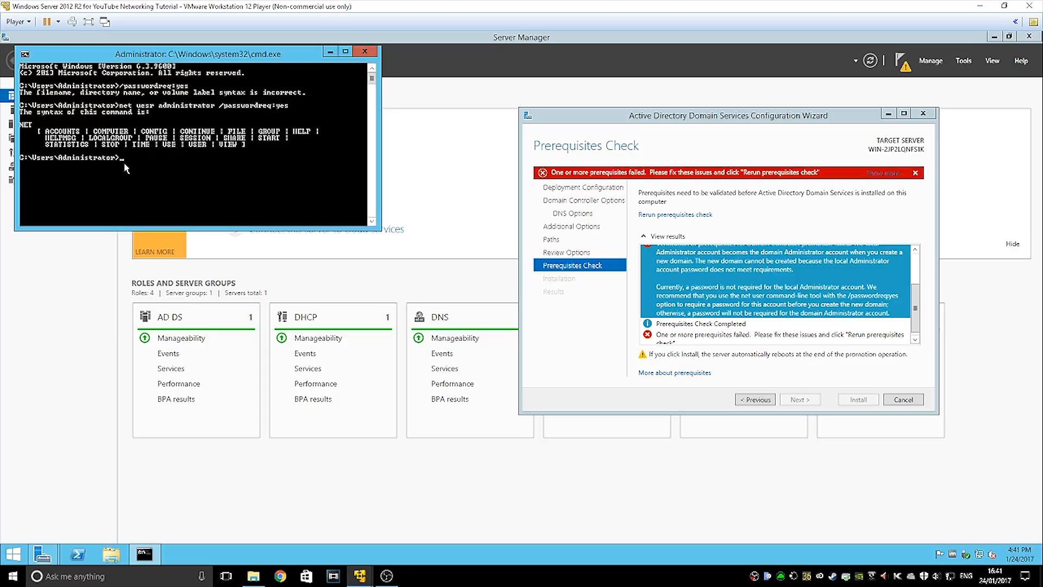
# Retry the net user command with capitalised Administrator, then a shortened version without the option
pyautogui.press('Up')
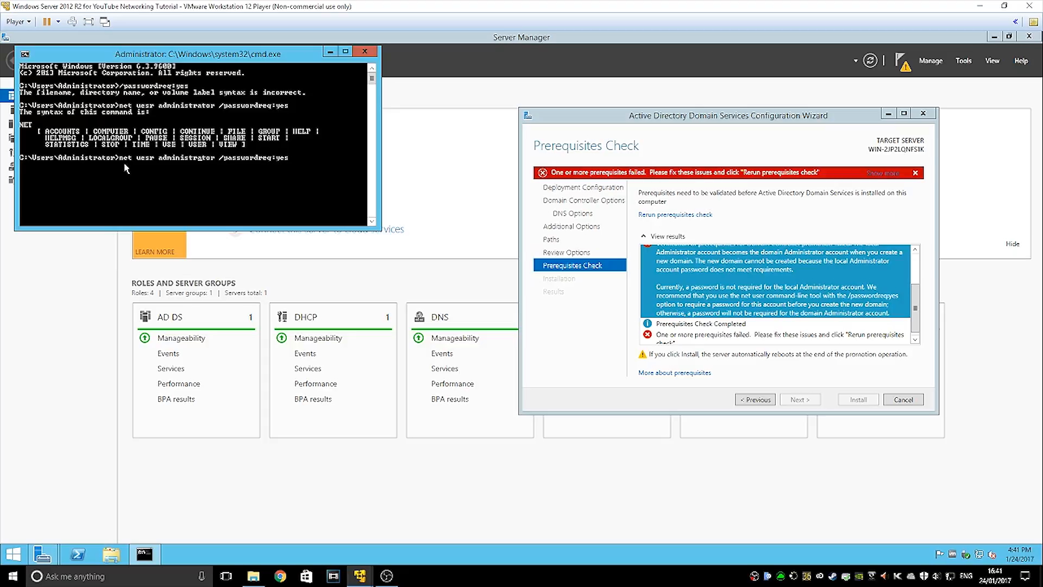
pyautogui.press('BackSpace')
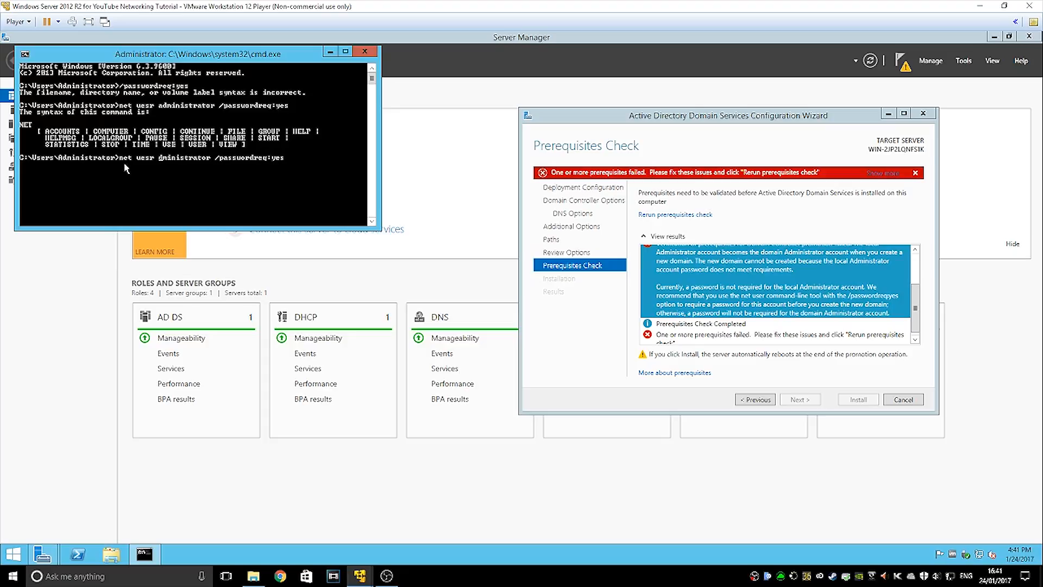
pyautogui.write('A')
pyautogui.press('Return')
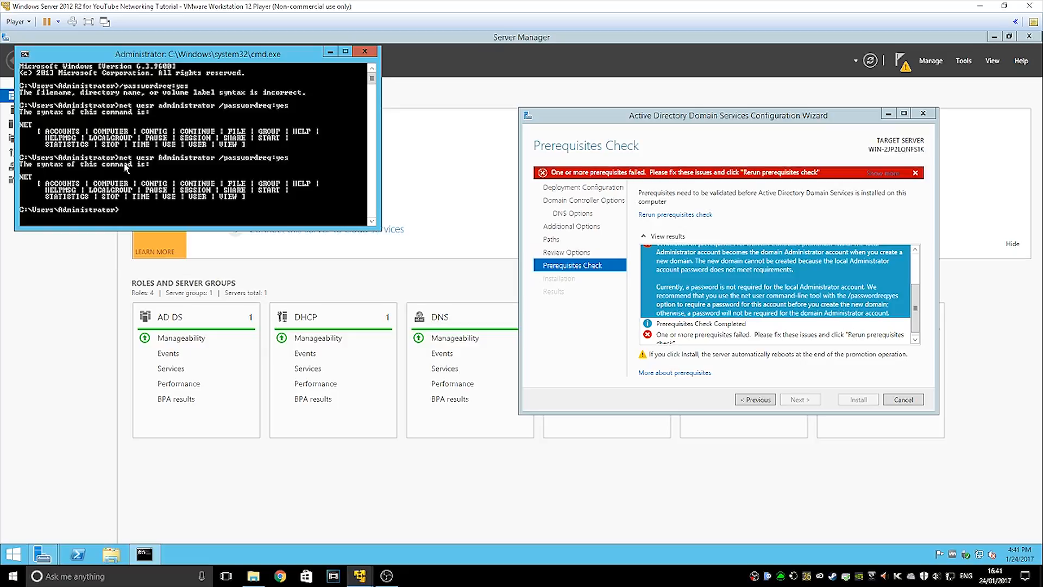
pyautogui.press('Up')
pyautogui.press('BackSpace')
pyautogui.press('BackSpace')
pyautogui.press('BackSpace')
pyautogui.press('BackSpace')
pyautogui.press('BackSpace')
pyautogui.press('BackSpace')
pyautogui.press('BackSpace')
pyautogui.press('BackSpace')
pyautogui.press('BackSpace')
pyautogui.press('BackSpace')
pyautogui.press('BackSpace')
pyautogui.press('BackSpace')
pyautogui.press('BackSpace')
pyautogui.press('BackSpace')
pyautogui.press('BackSpace')
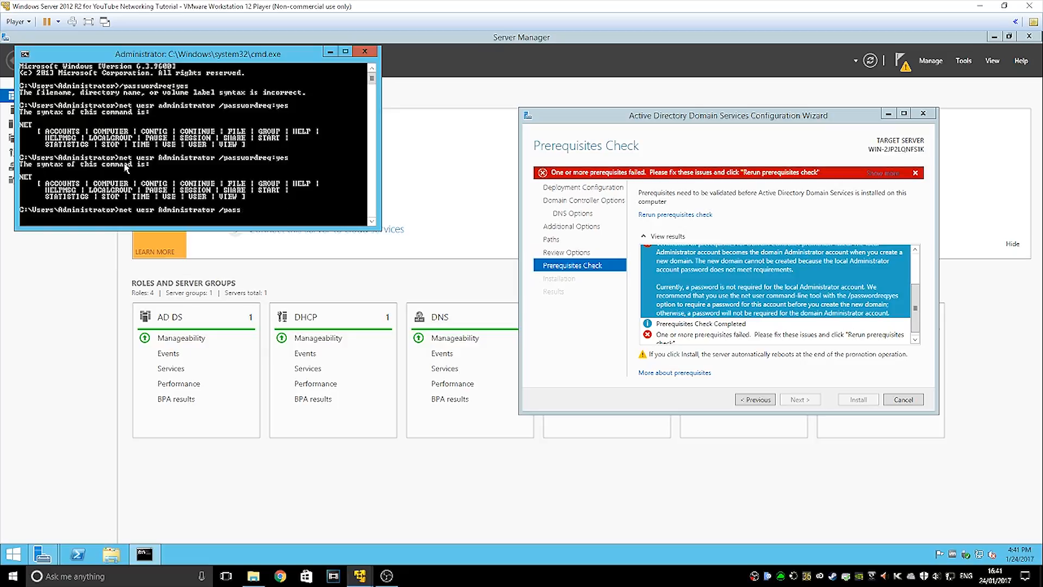
pyautogui.press('BackSpace')
pyautogui.press('Return')
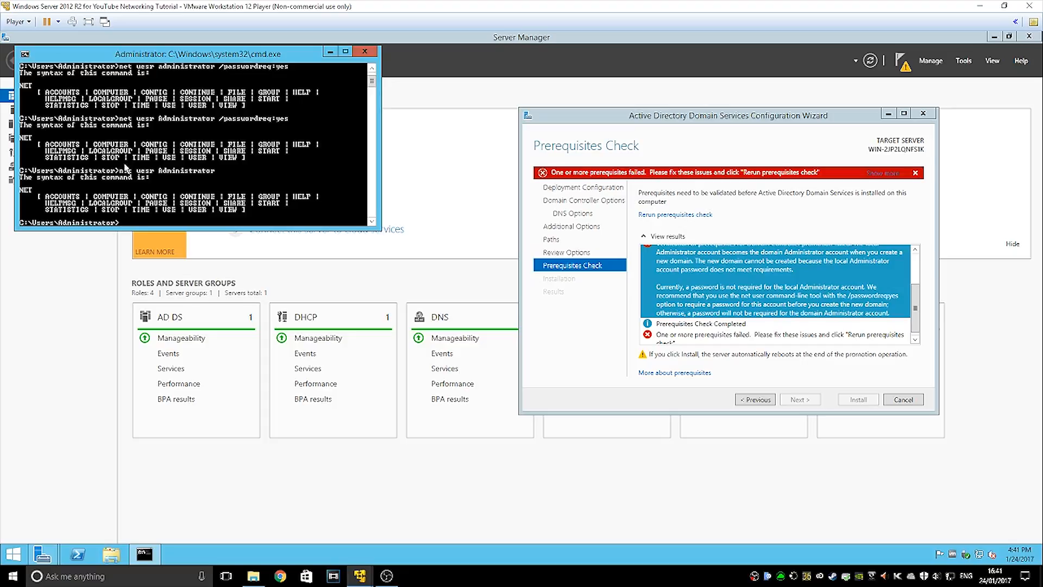
# Run the corrected net user Administrator /passwordreq:yes successfully and close Command Prompt
pyautogui.press('Up')
pyautogui.press('Up')
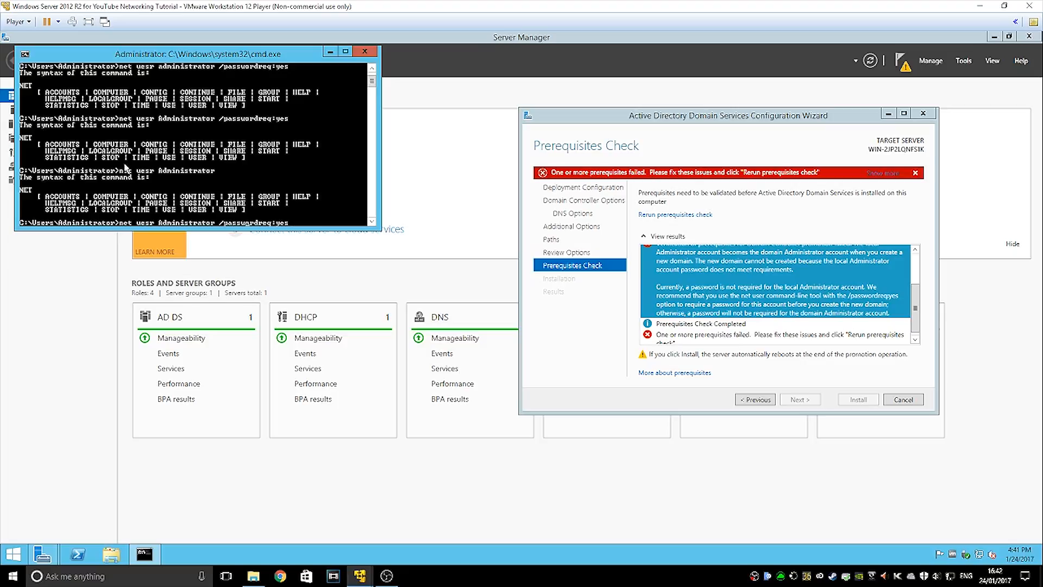
pyautogui.write(']')
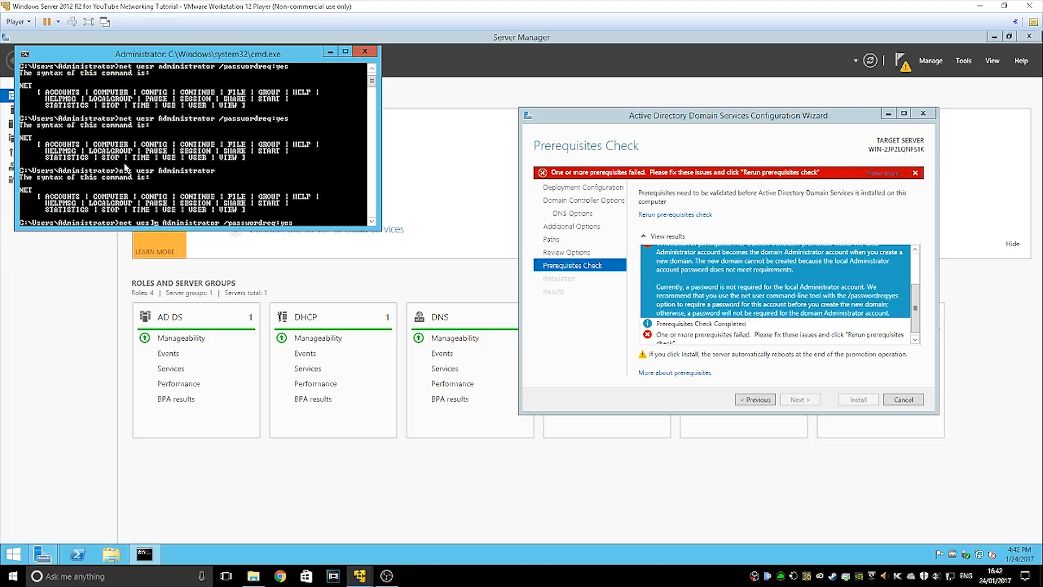
pyautogui.press('BackSpace')
pyautogui.press('BackSpace')
pyautogui.press('BackSpace')
pyautogui.write('xd')
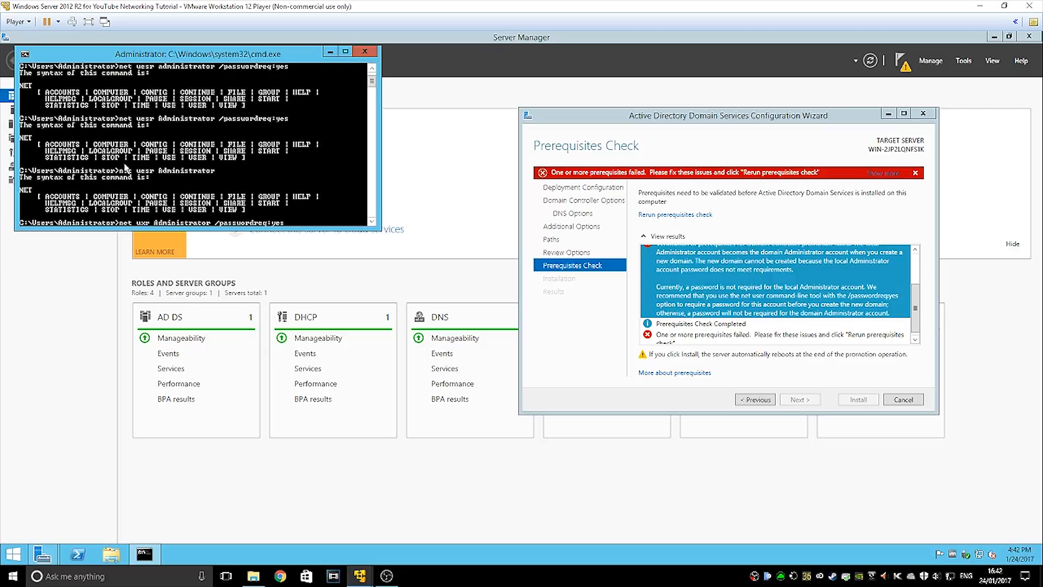
pyautogui.press('BackSpace')
pyautogui.press('BackSpace')
pyautogui.write('se')
pyautogui.press('Return')
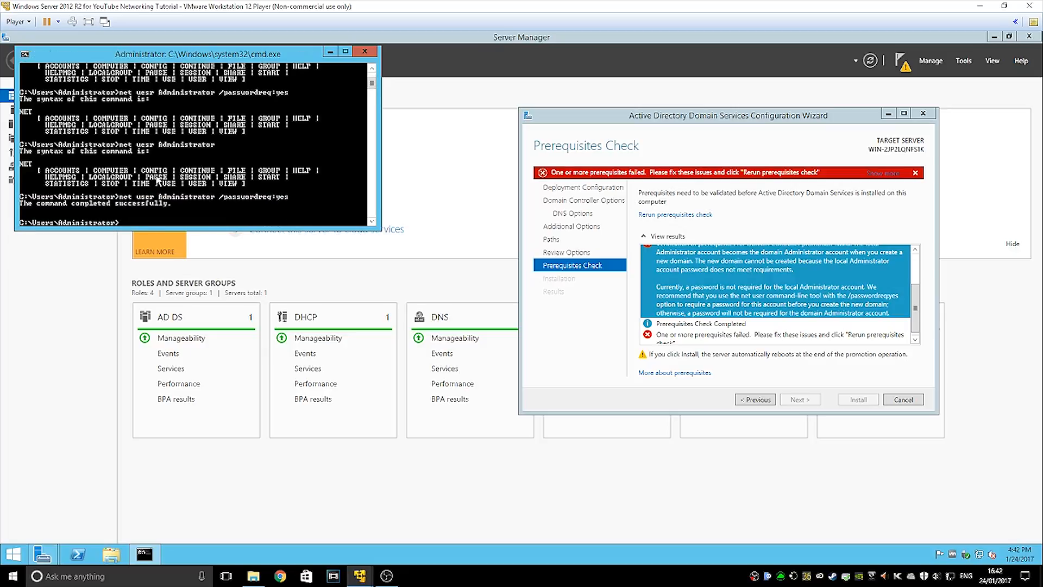
pyautogui.click(365, 51)
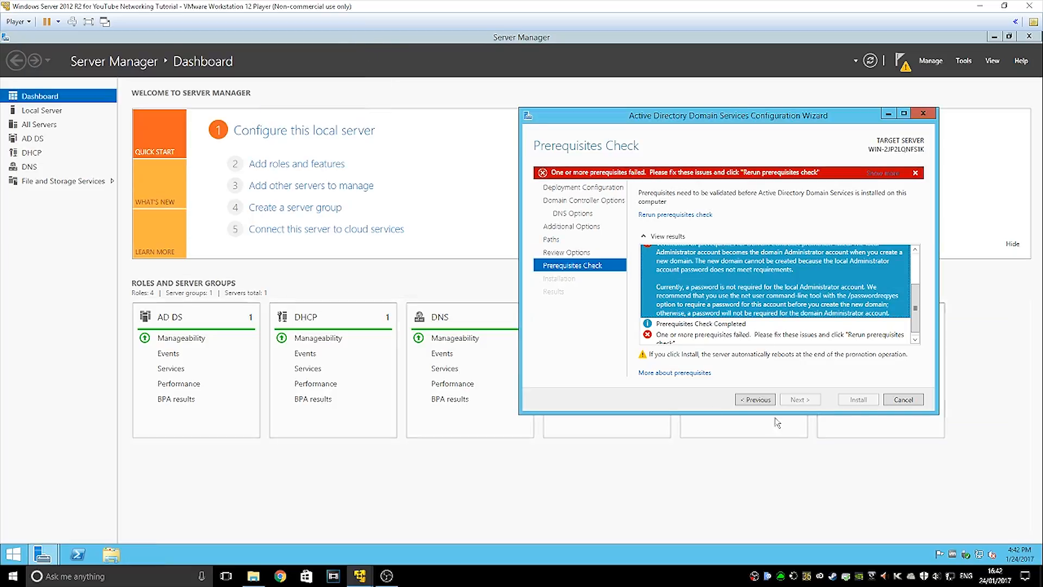
# Rerun the prerequisites check, review the DNS delegation warning, and install the domain controller
pyautogui.click(676, 216)
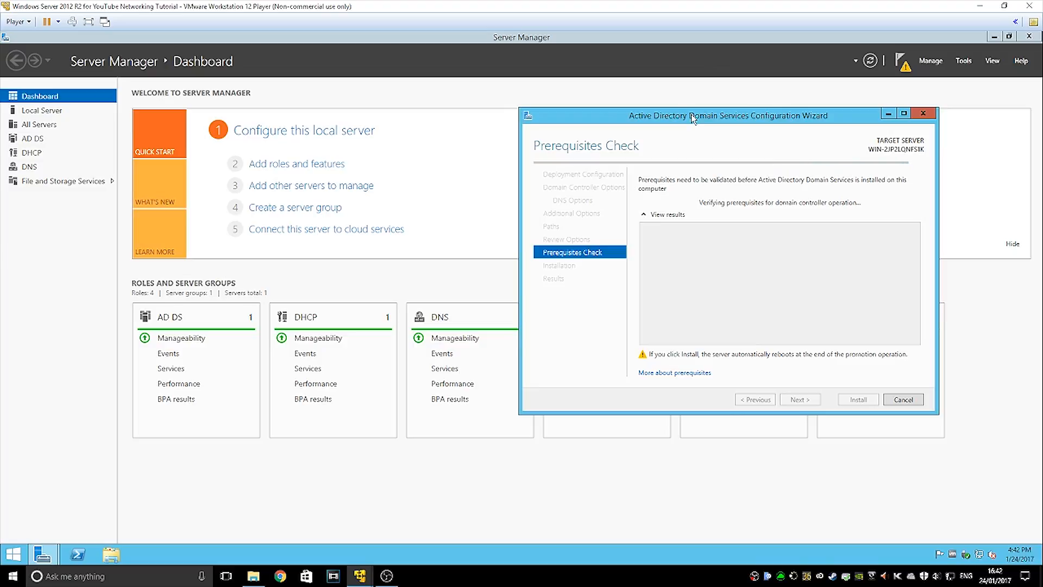
pyautogui.moveTo(694, 118); pyautogui.dragTo(481, 107)
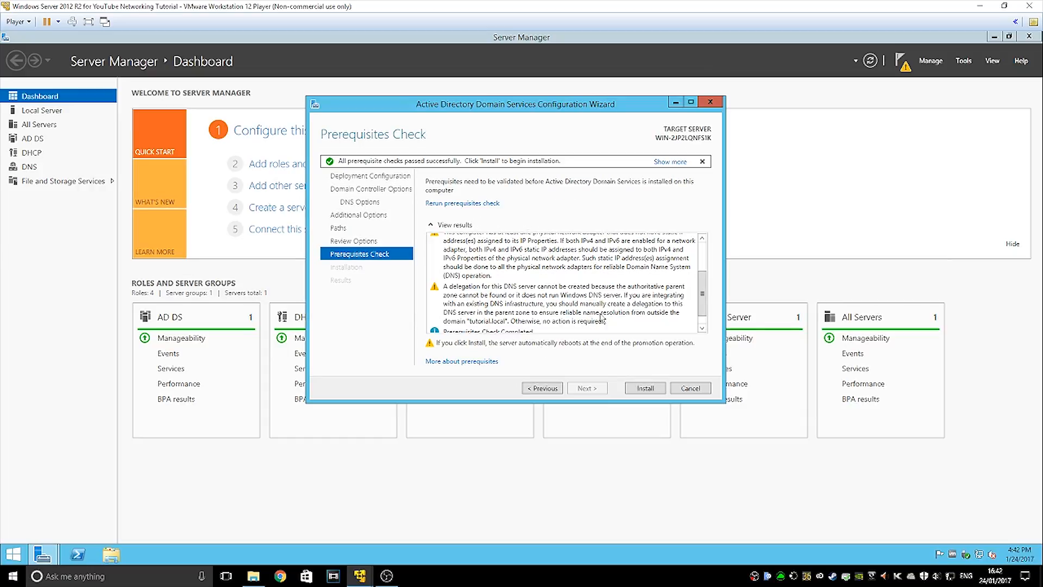
pyautogui.click(553, 299)
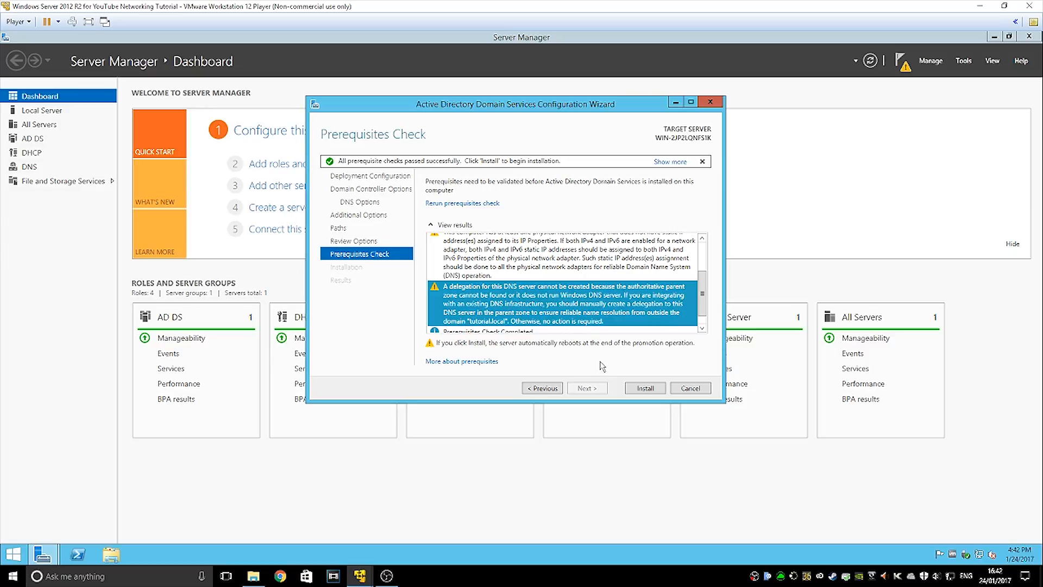
pyautogui.click(645, 388)
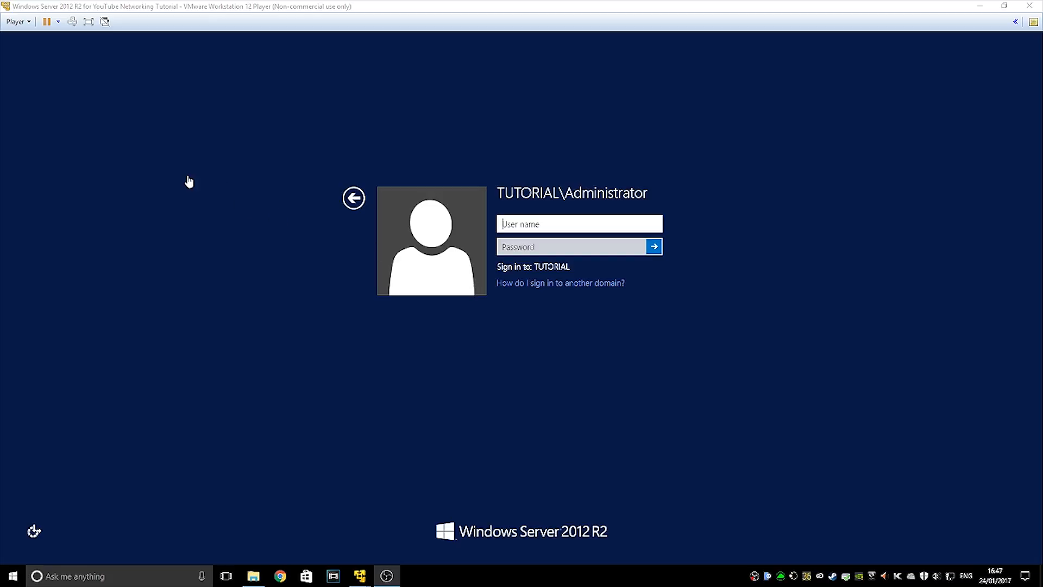
# Sign in to the TUTORIAL domain as administrator with the account password
pyautogui.click(550, 192)
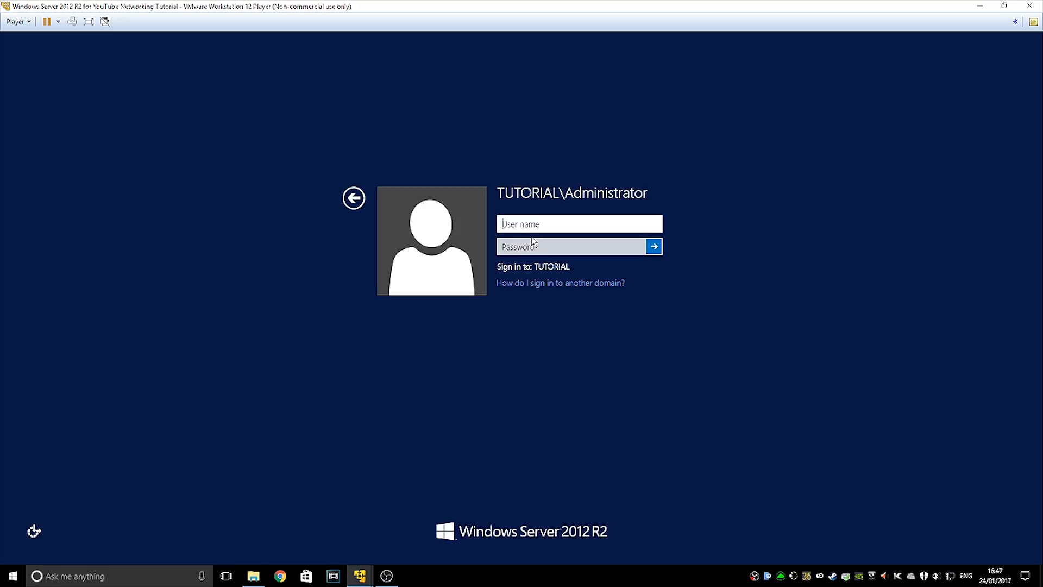
pyautogui.write('administrator')
pyautogui.press('Tab')
pyautogui.write('********')
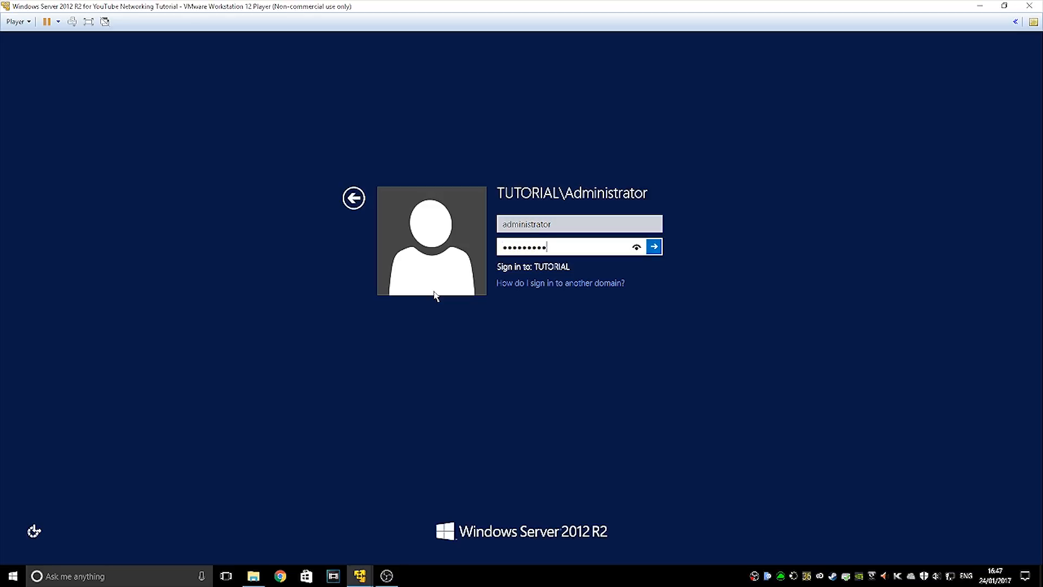
pyautogui.press('Return')
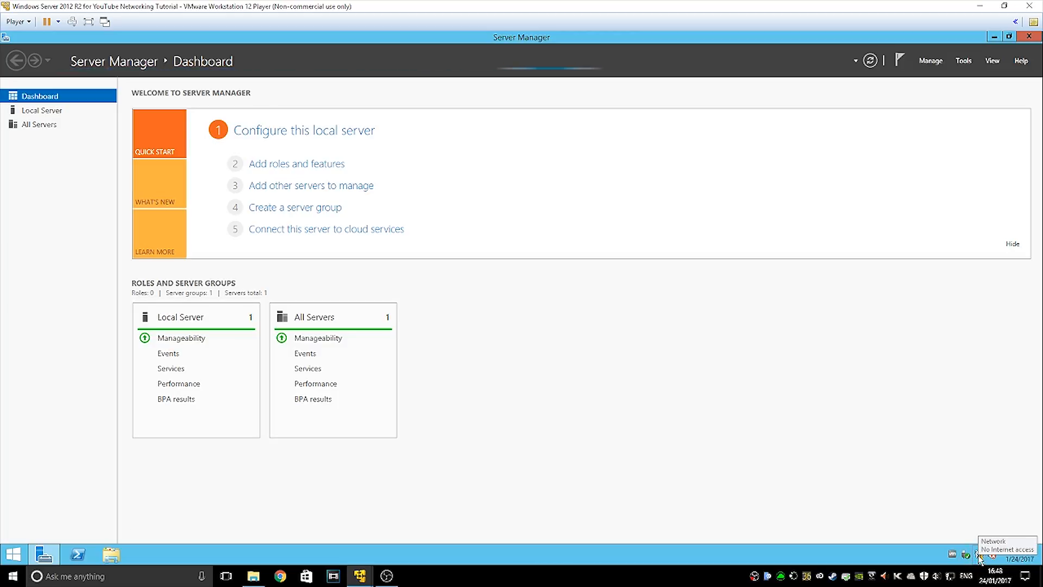
# Open DNS Manager from Server Manager's Tools menu
pyautogui.click(963, 62)
pyautogui.click(886, 194)
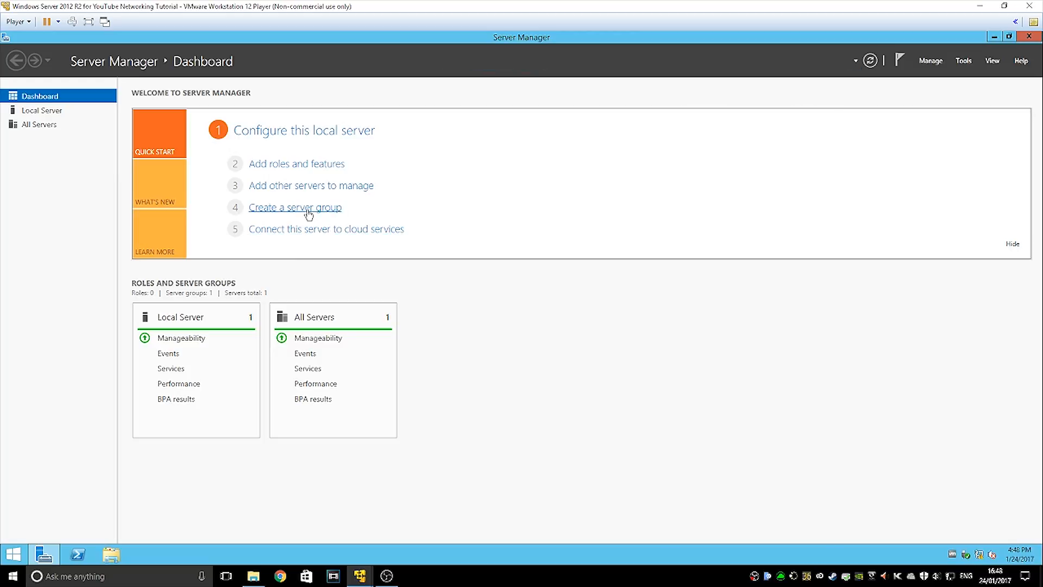
pyautogui.click(964, 62)
pyautogui.click(876, 195)
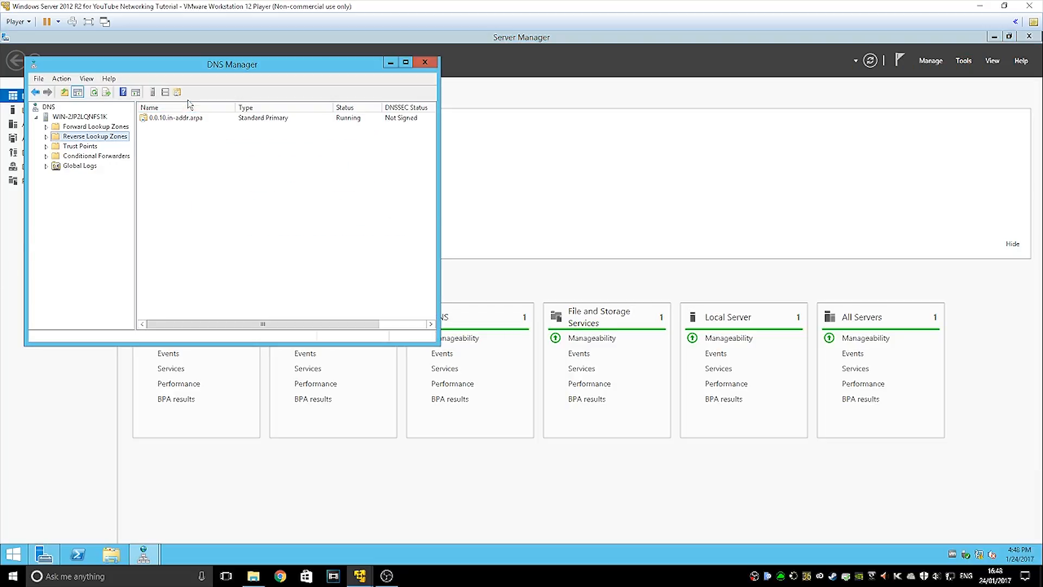
# Inspect the 10.0.0.27 PTR record and the tutorial.local forward zones, then close DNS Manager
pyautogui.doubleClick(175, 118)
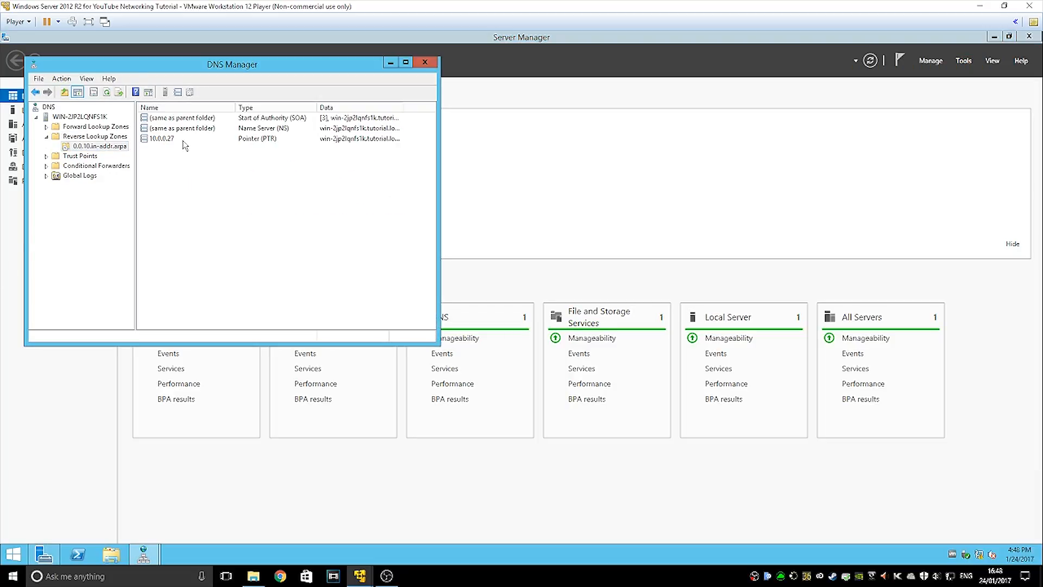
pyautogui.doubleClick(182, 140)
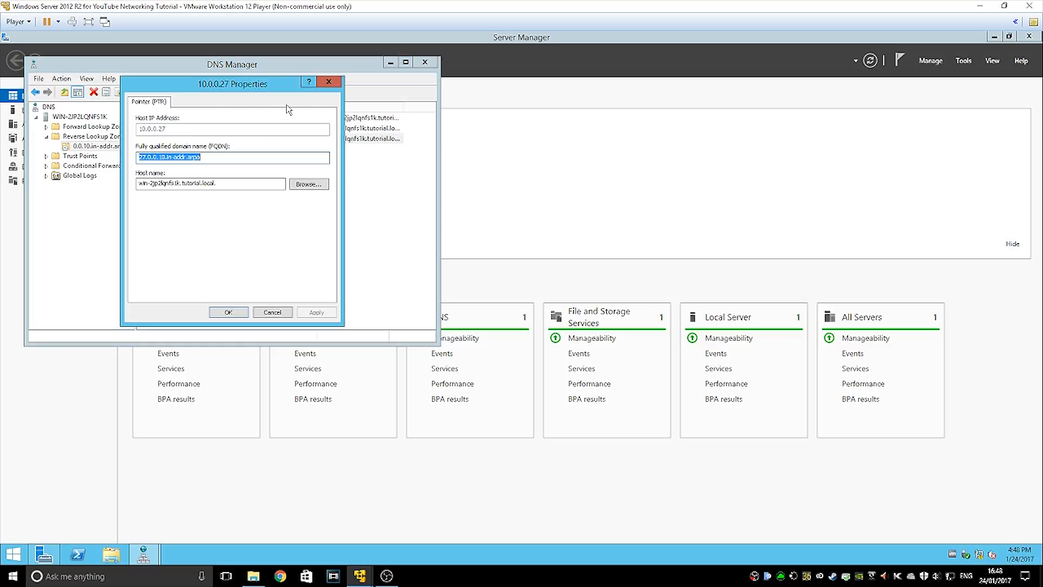
pyautogui.click(329, 82)
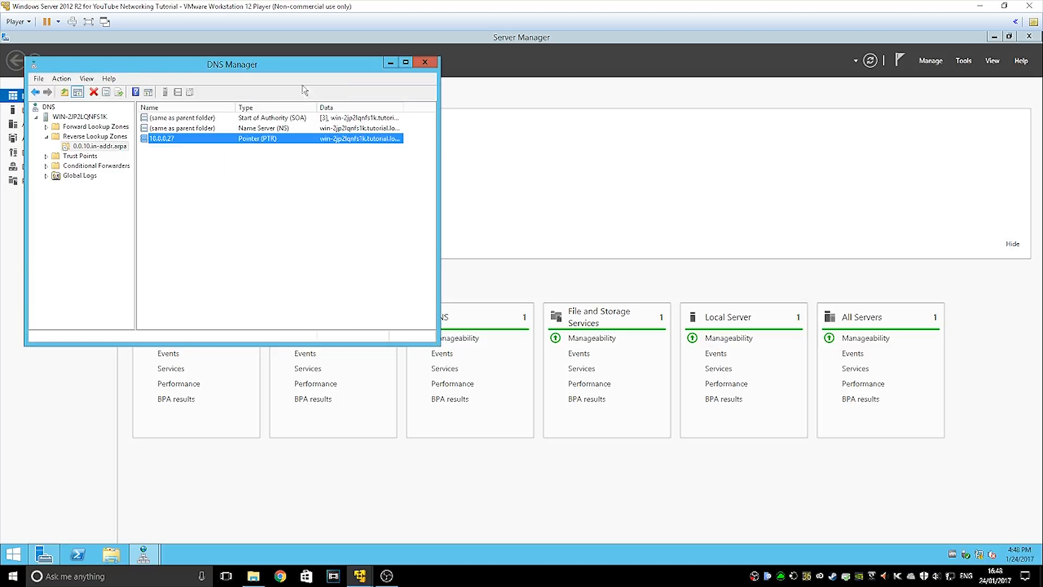
pyautogui.click(120, 128)
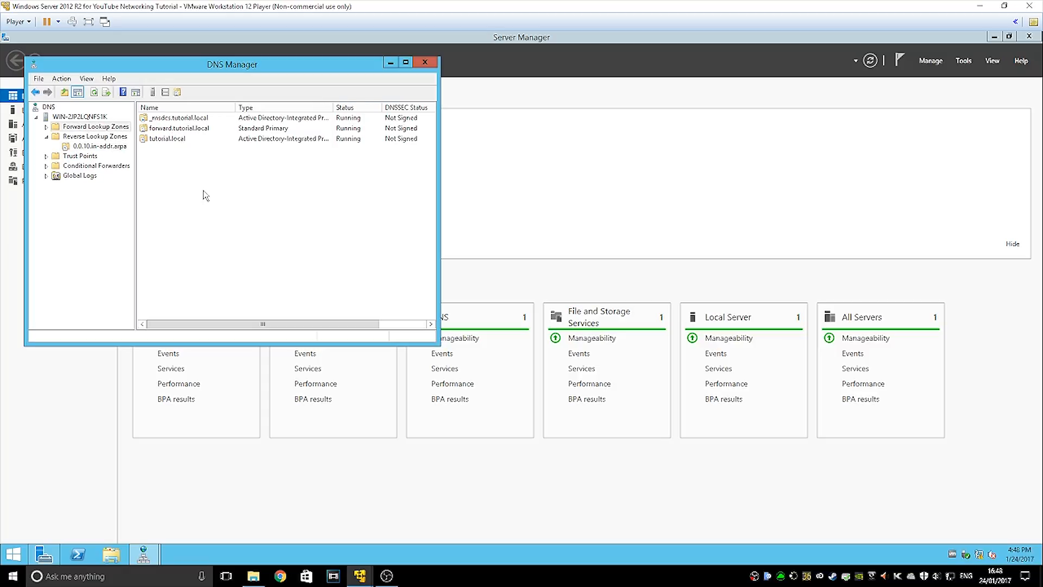
pyautogui.moveTo(198, 171); pyautogui.dragTo(300, 186)
pyautogui.click(426, 63)
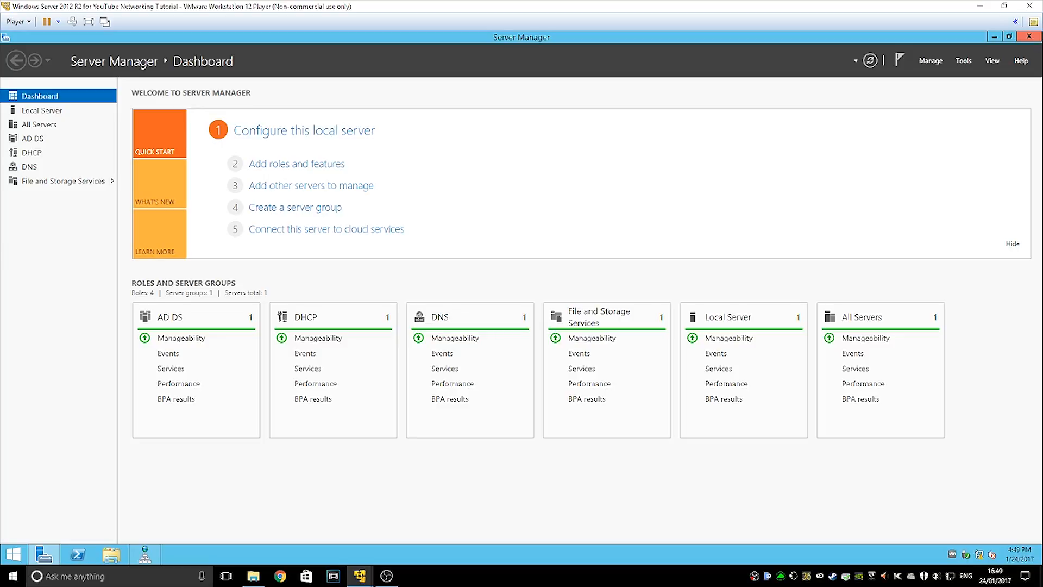
# Open the DHCP console from Server Manager's Tools menu
pyautogui.click(931, 61)
pyautogui.click(934, 63)
pyautogui.click(899, 61)
pyautogui.click(899, 60)
pyautogui.click(963, 61)
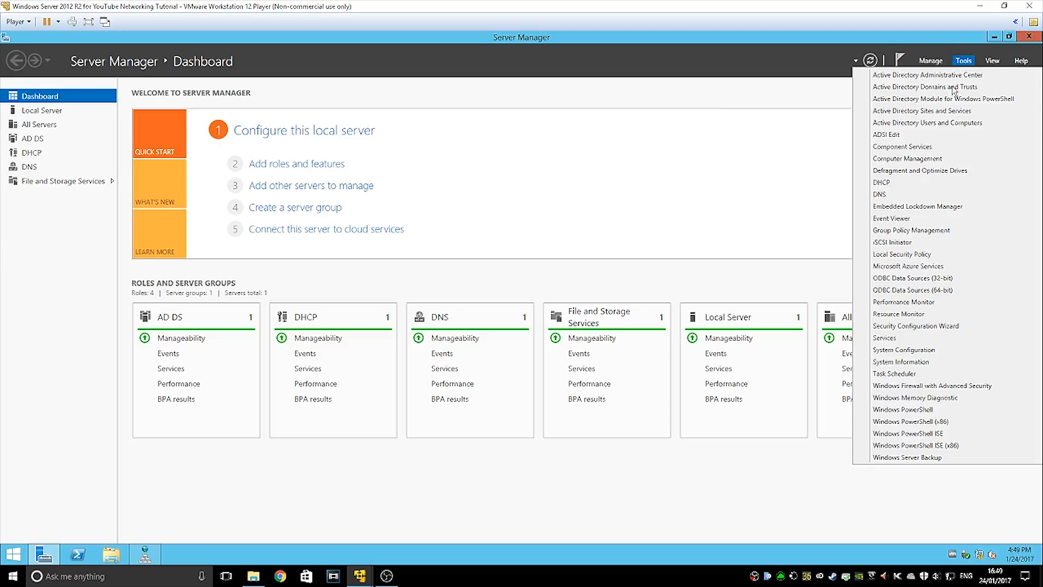
pyautogui.click(891, 183)
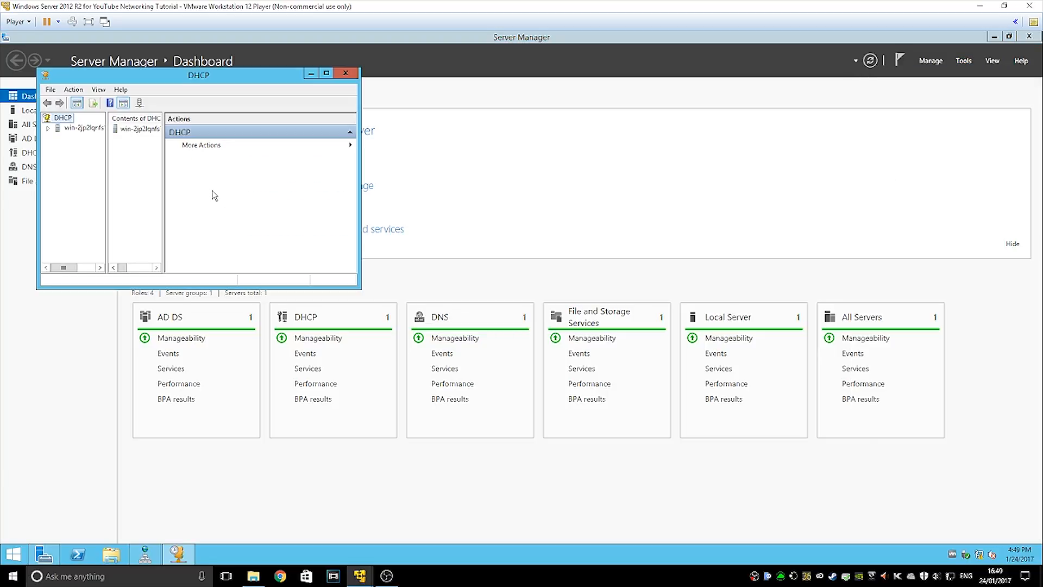
# Maximize the DHCP console, expand the server's IPv4 node, and start a New Scope
pyautogui.click(327, 73)
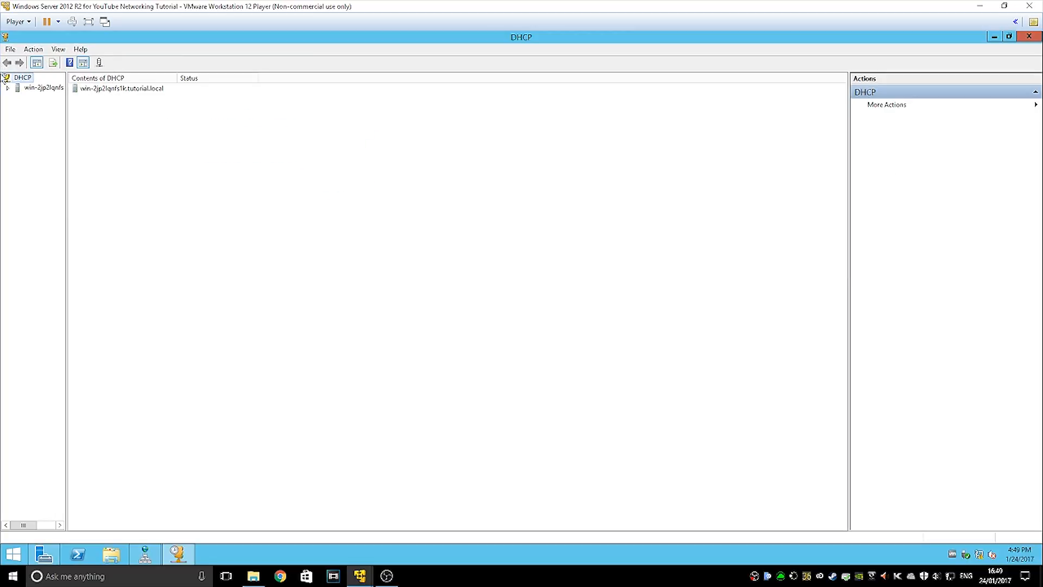
pyautogui.doubleClick(25, 87)
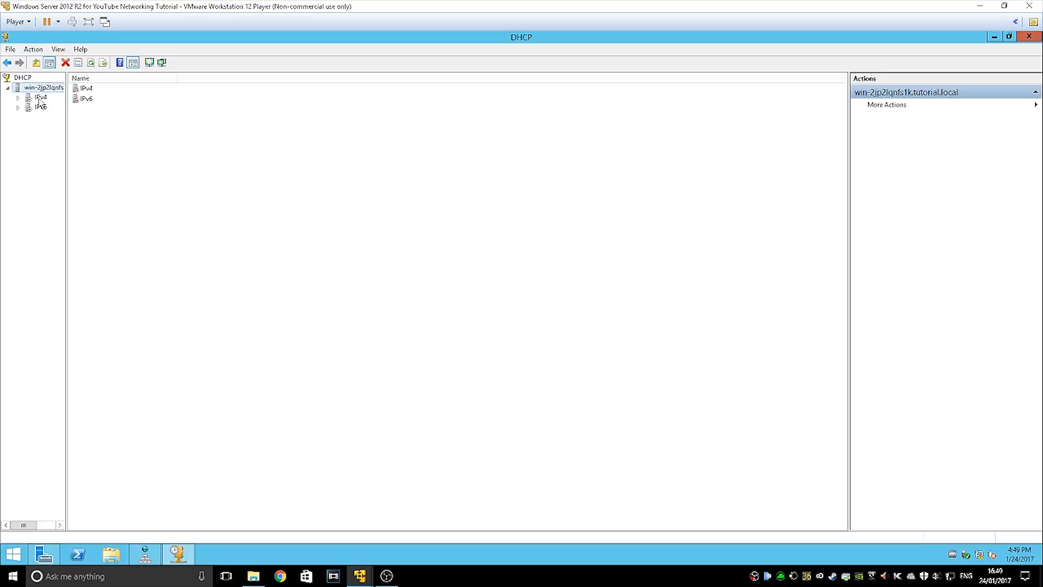
pyautogui.doubleClick(26, 98)
pyautogui.rightClick(36, 98)
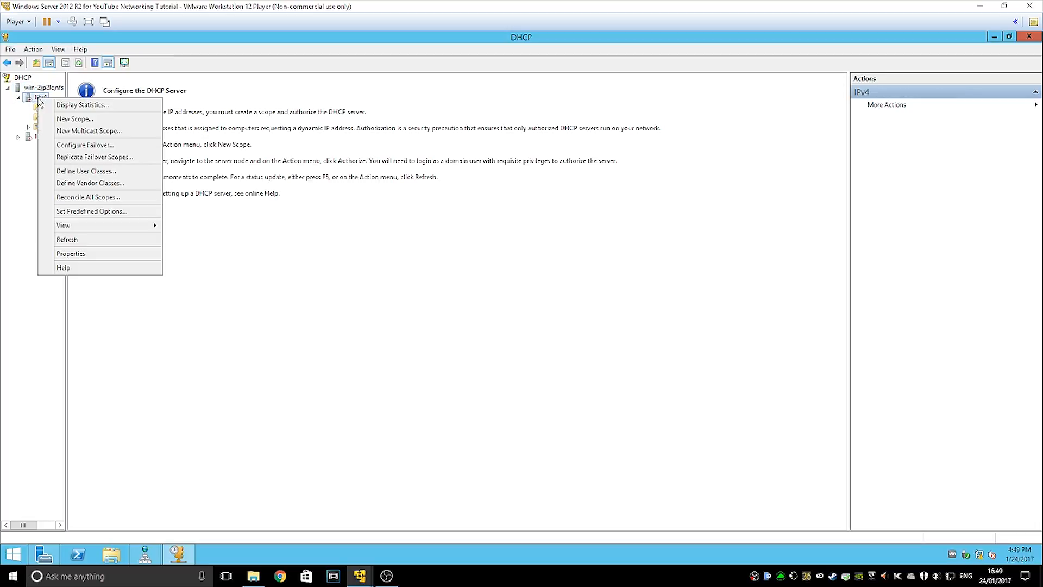
pyautogui.rightClick(45, 88)
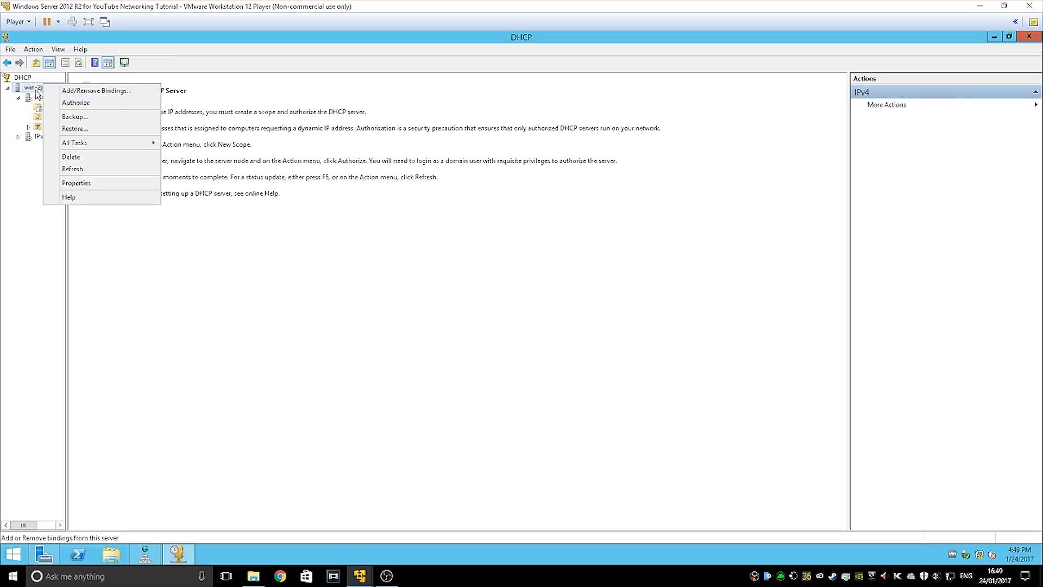
pyautogui.click(36, 97)
pyautogui.rightClick(36, 97)
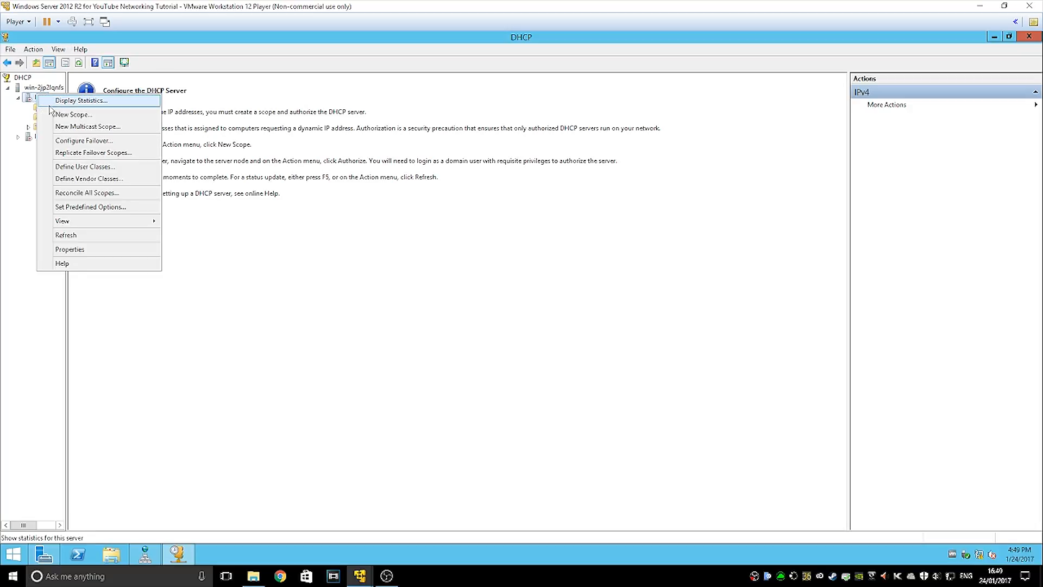
pyautogui.click(68, 115)
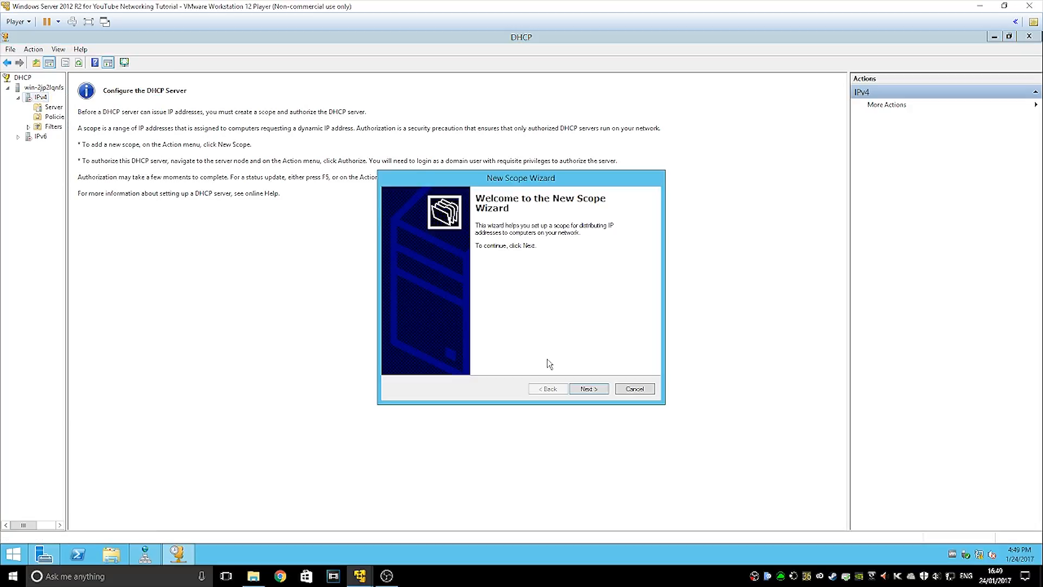
# Name the scope SCOPE1 with range 10.0.0.1–10.0.0.137 and mask 255.0.0.0
pyautogui.click(588, 389)
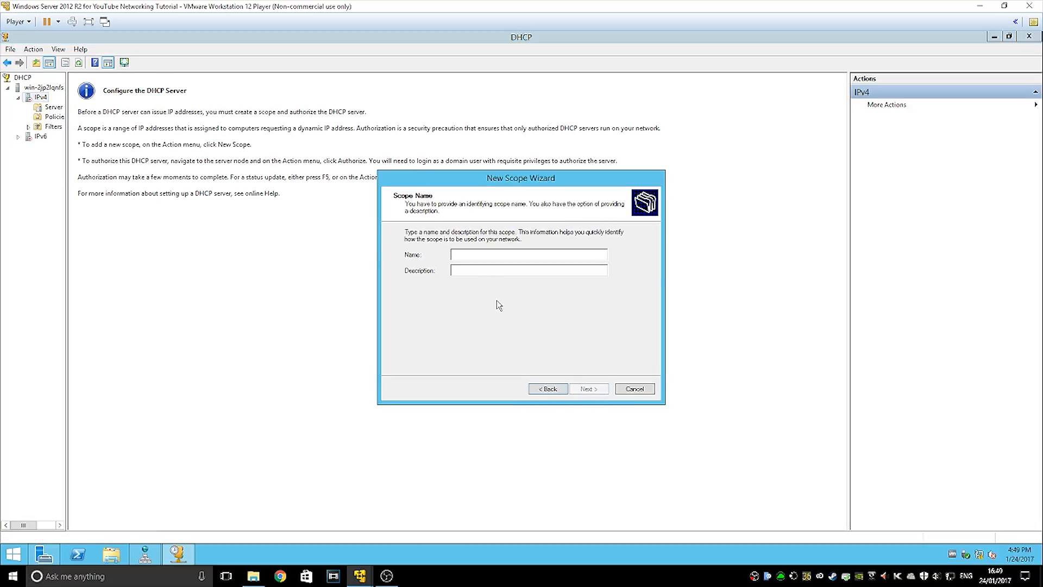
pyautogui.write('SCOPE1')
pyautogui.press('Return')
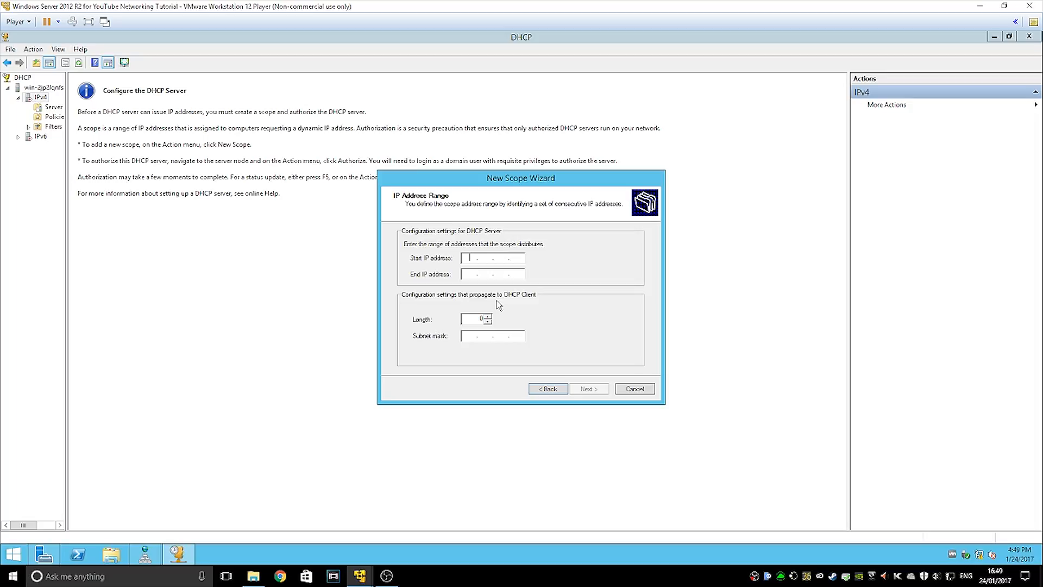
pyautogui.write('10')
pyautogui.write('10')
pyautogui.click(582, 391)
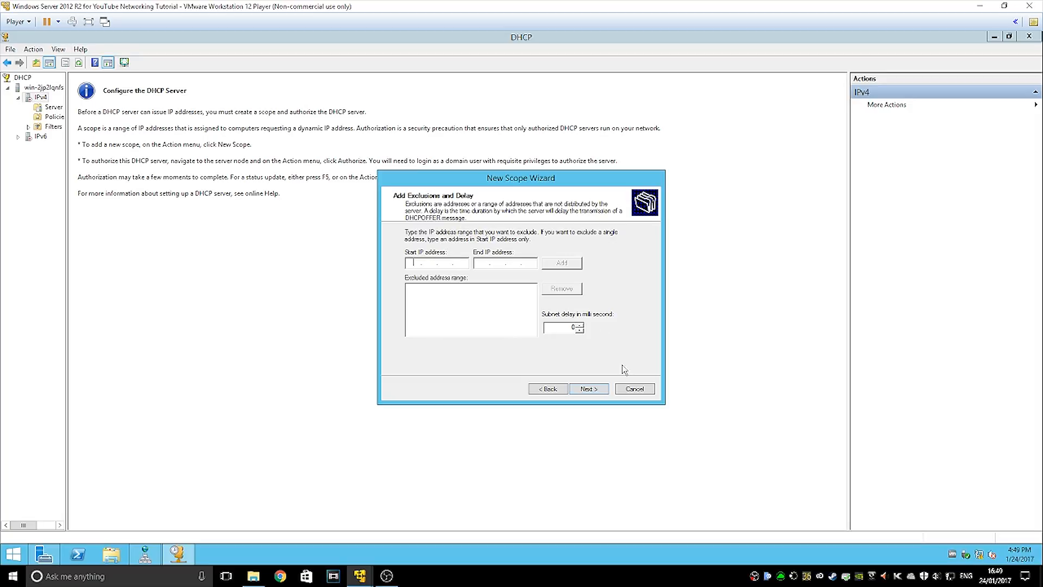
# Skip exclusions and set a 3-hour lease duration
pyautogui.click(596, 389)
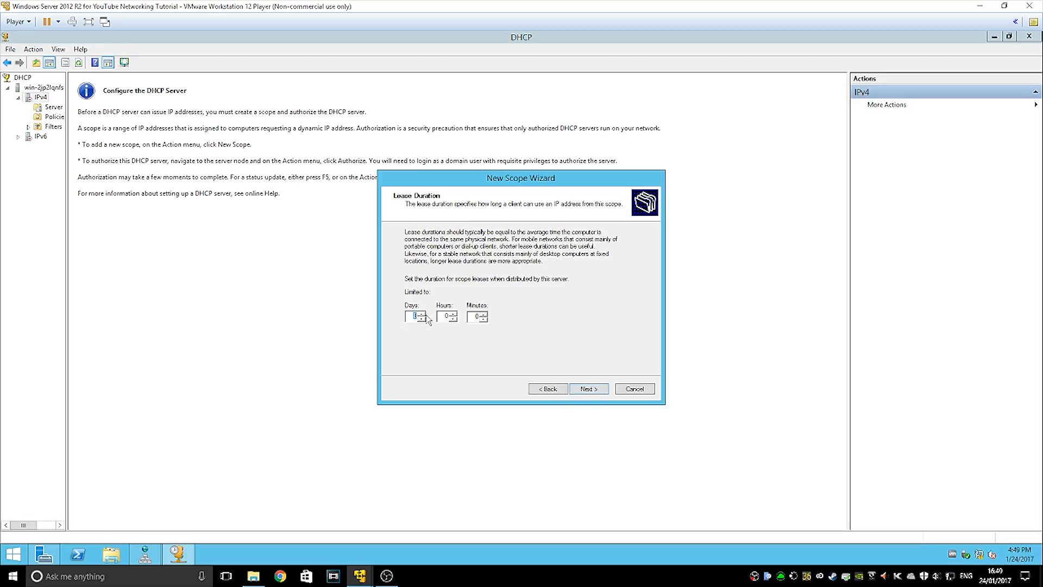
pyautogui.write('0')
pyautogui.write('3')
pyautogui.click(589, 389)
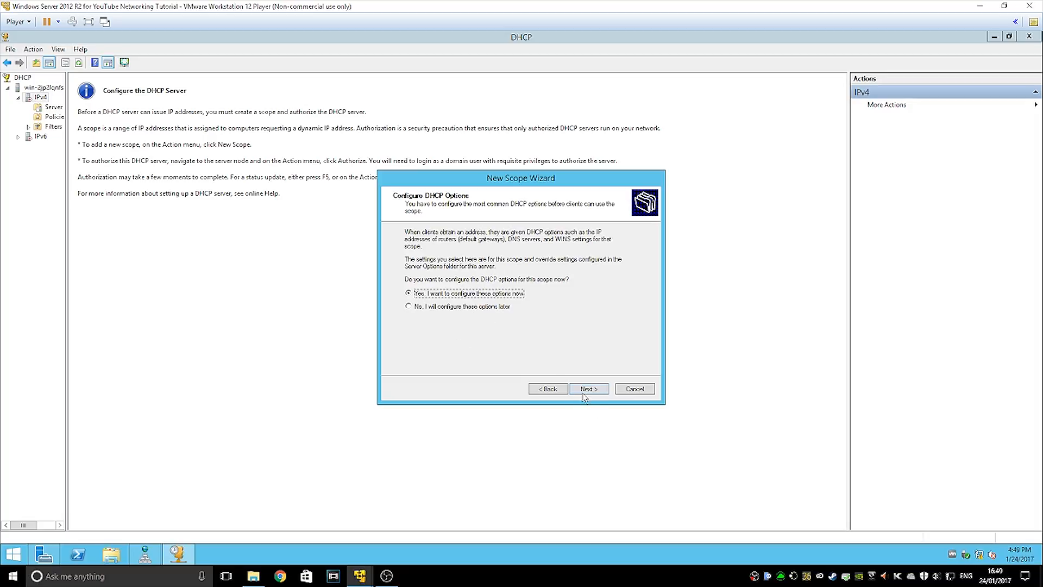
# Choose to configure DHCP options now and add 10.0.0.138 as the default gateway
pyautogui.click(583, 389)
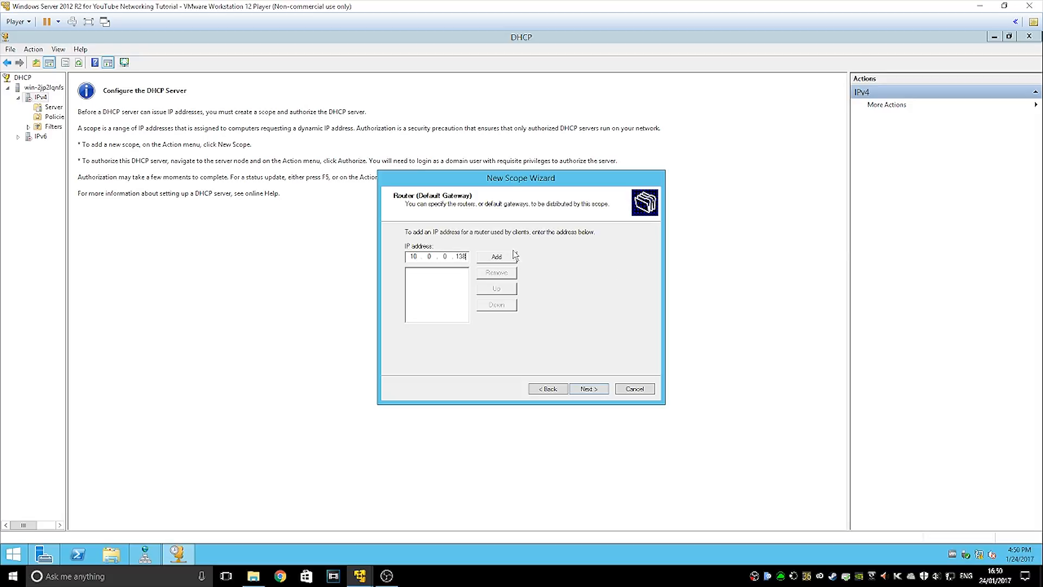
pyautogui.click(497, 257)
pyautogui.click(577, 390)
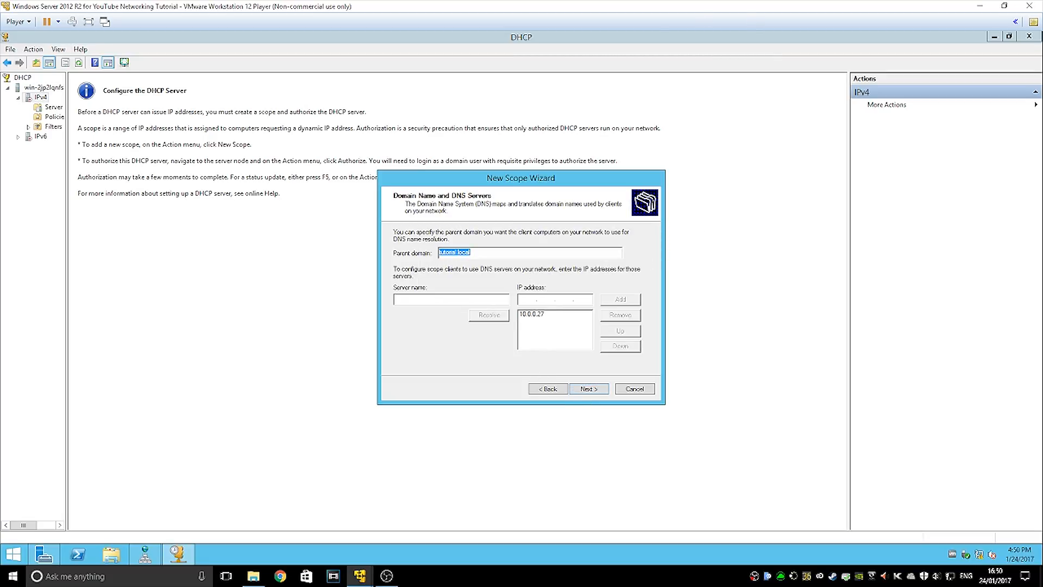
# Add 10.0.0.138 and 10.0.0.139 as DNS servers for tutorial.local
pyautogui.click(526, 298)
pyautogui.click(533, 315)
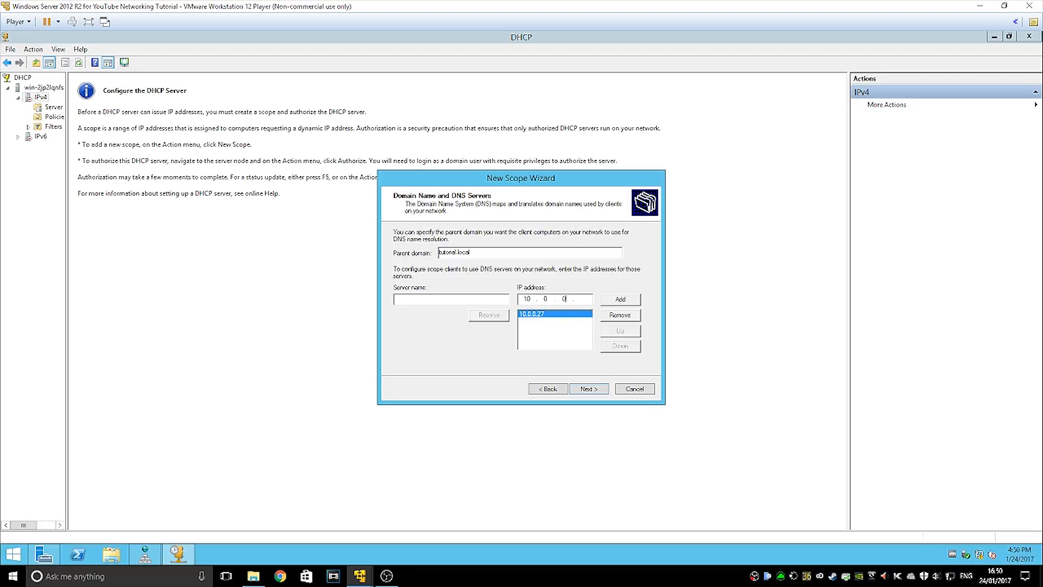
pyautogui.press('Return')
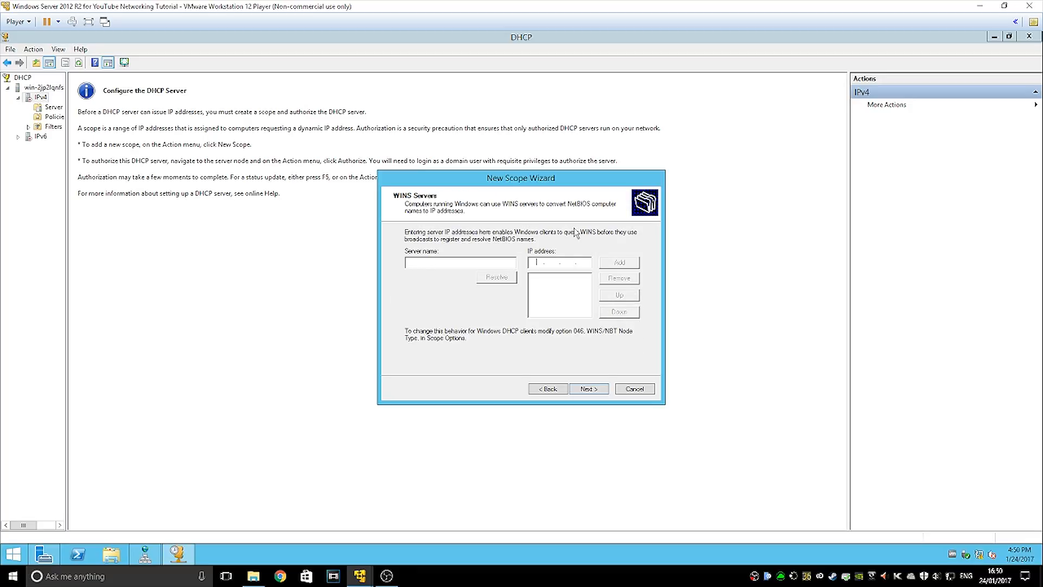
pyautogui.click(545, 389)
pyautogui.click(611, 303)
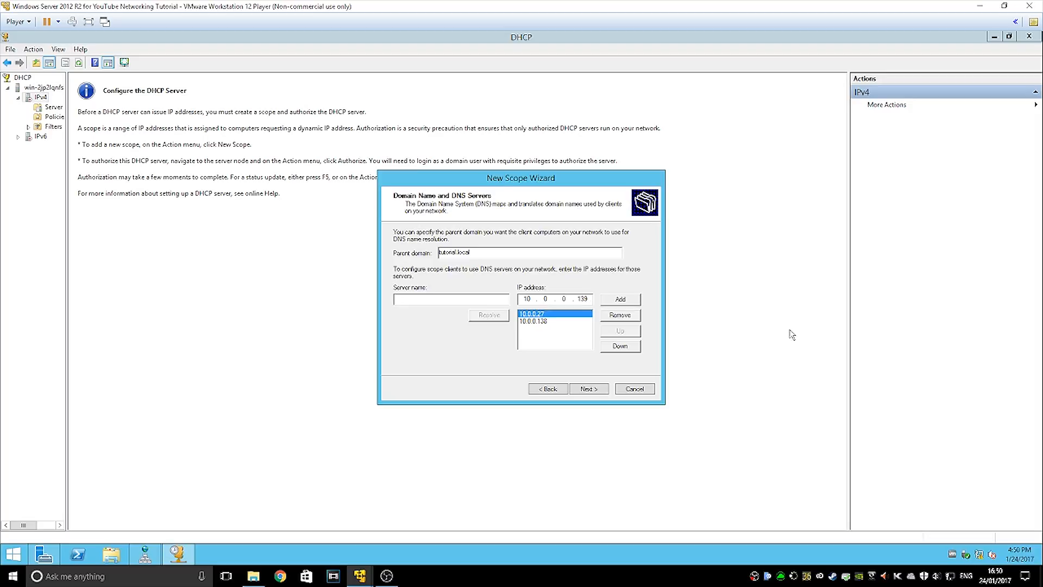
pyautogui.click(625, 300)
pyautogui.click(601, 394)
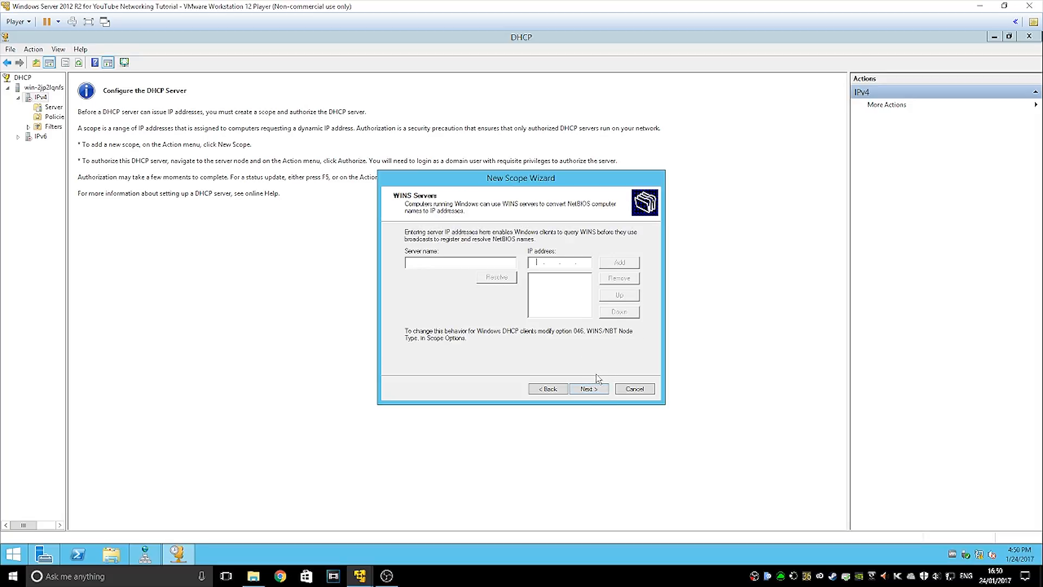
# Skip WINS, activate the scope now, and finish the wizard
pyautogui.click(591, 389)
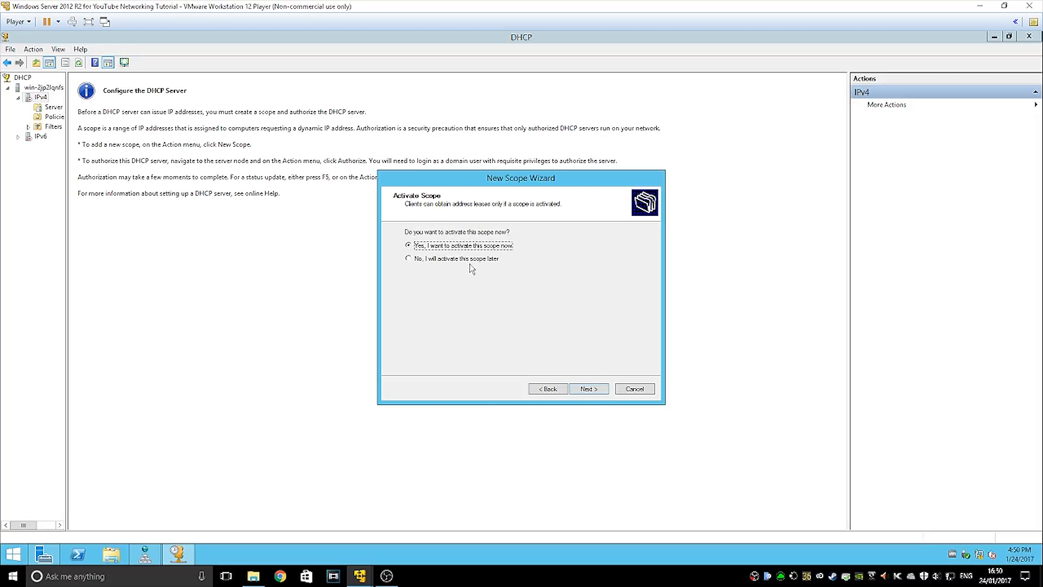
pyautogui.click(595, 389)
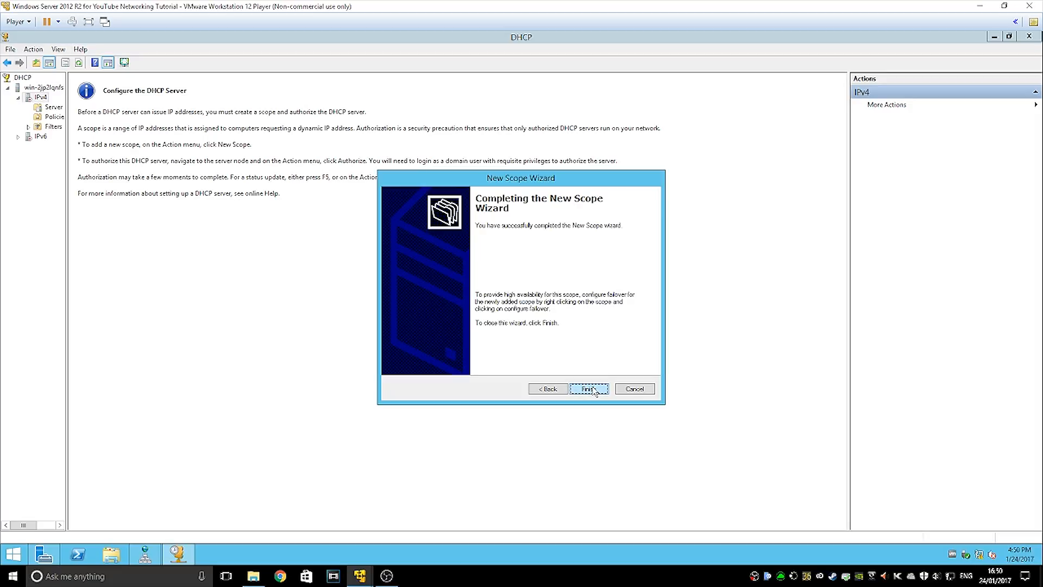
pyautogui.click(589, 389)
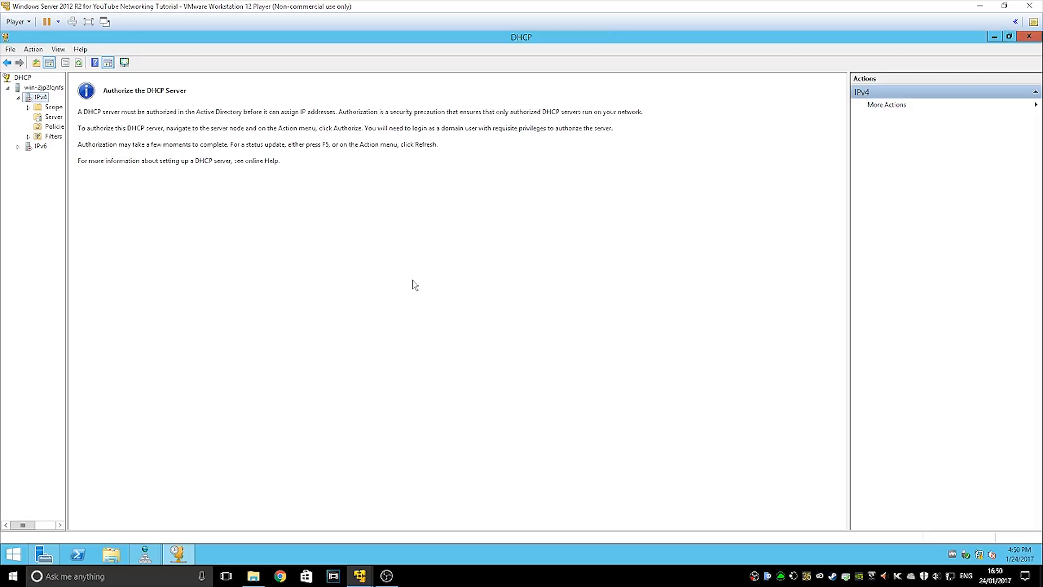
# Refresh IPv4 and open the new scope to view its contents
pyautogui.rightClick(39, 100)
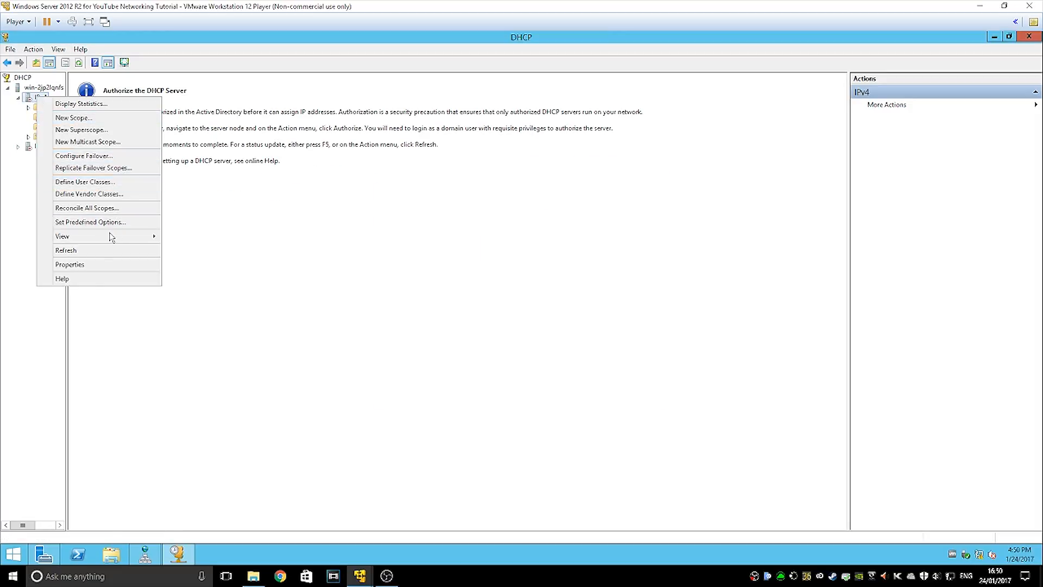
pyautogui.click(64, 251)
pyautogui.rightClick(41, 98)
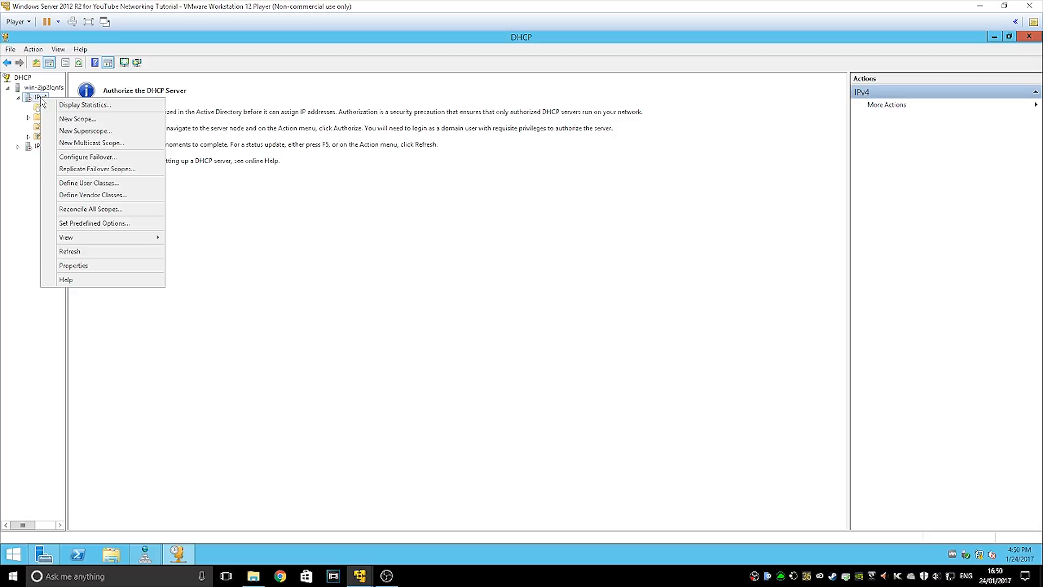
pyautogui.click(34, 99)
pyautogui.click(47, 107)
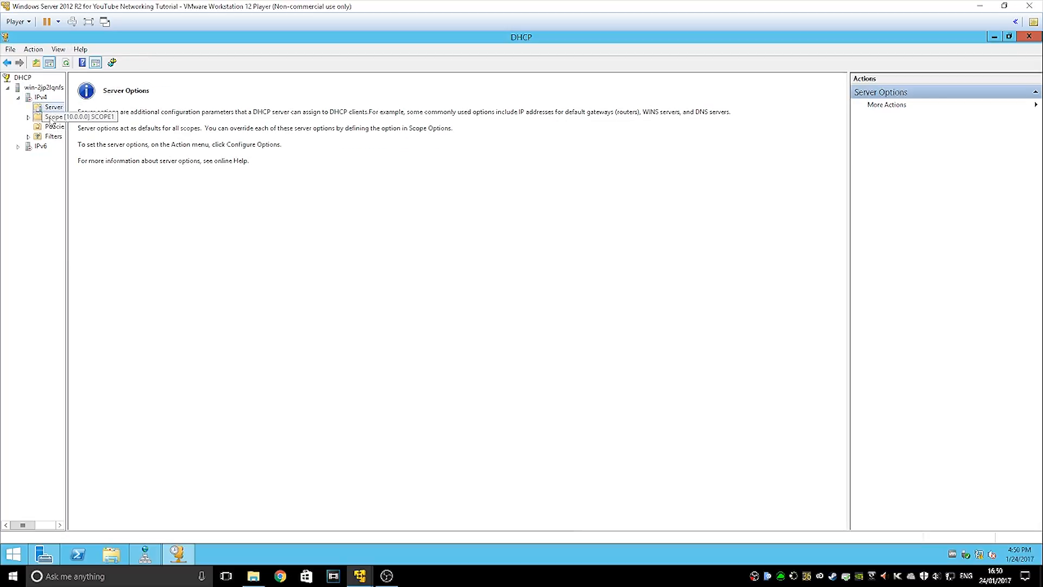
pyautogui.doubleClick(50, 118)
# Restart the DHCP service via the server node's All Tasks menu
pyautogui.rightClick(34, 96)
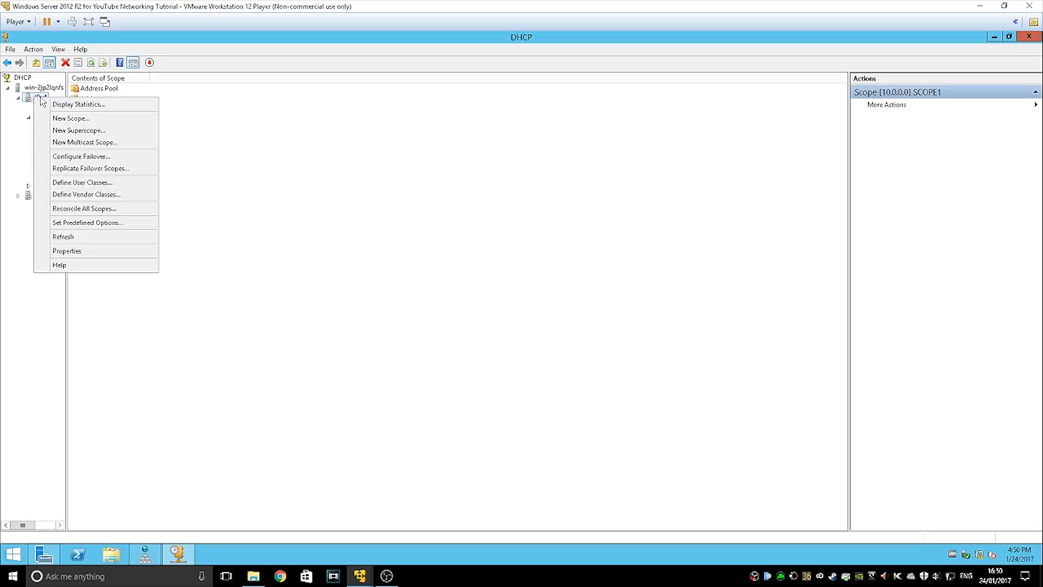
pyautogui.rightClick(36, 86)
pyautogui.moveTo(79, 145)
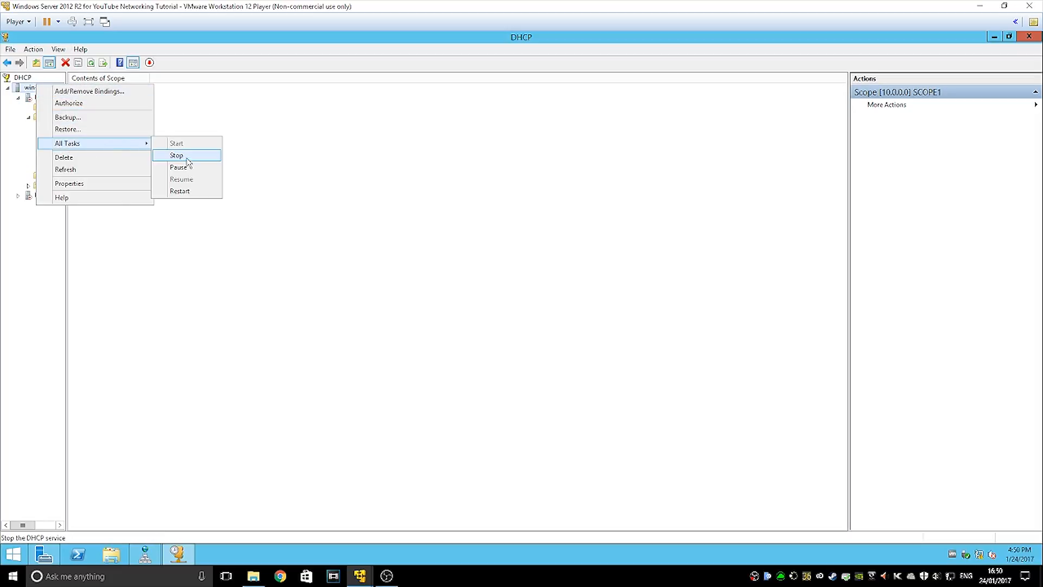
pyautogui.click(178, 192)
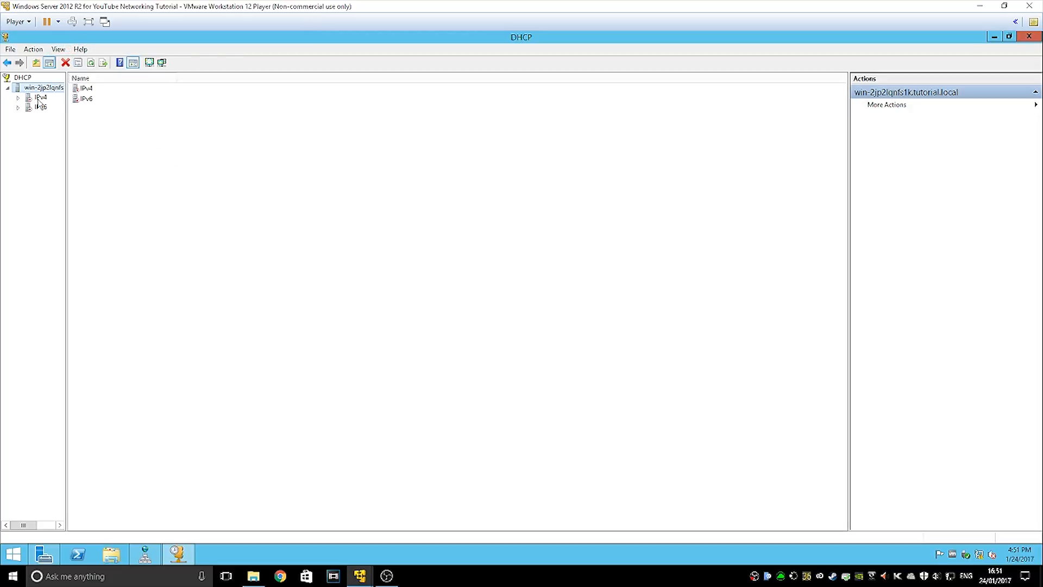
# Expand IPv4 to check the new scope, then close the DHCP console
pyautogui.rightClick(38, 98)
pyautogui.doubleClick(37, 98)
pyautogui.rightClick(32, 92)
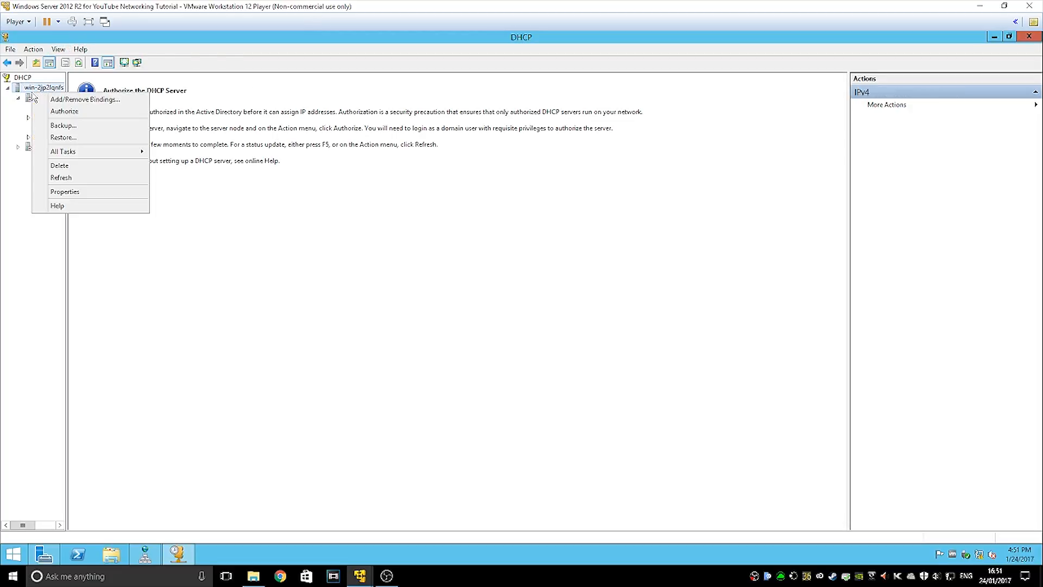
pyautogui.rightClick(27, 96)
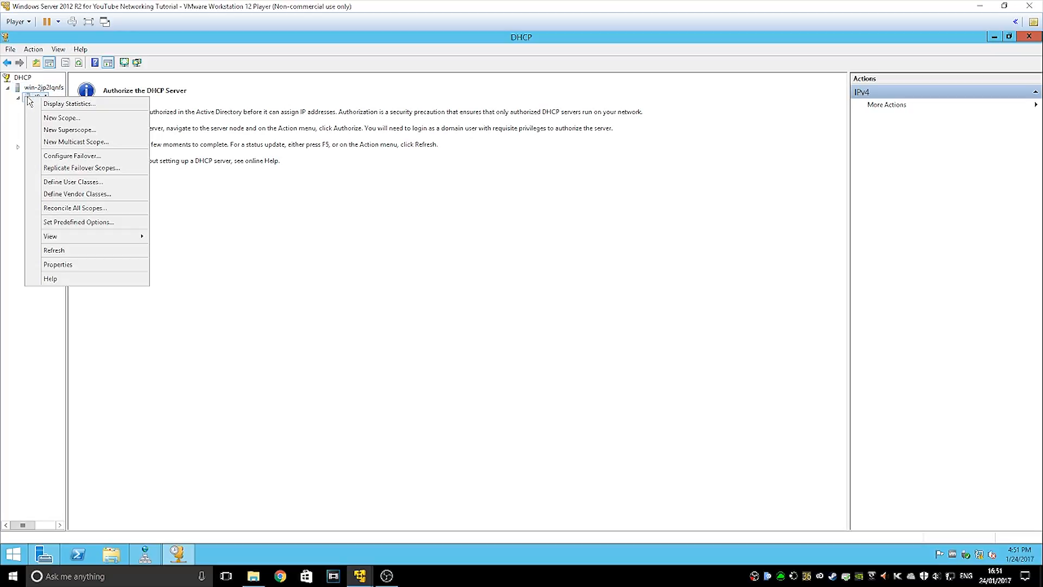
pyautogui.click(222, 178)
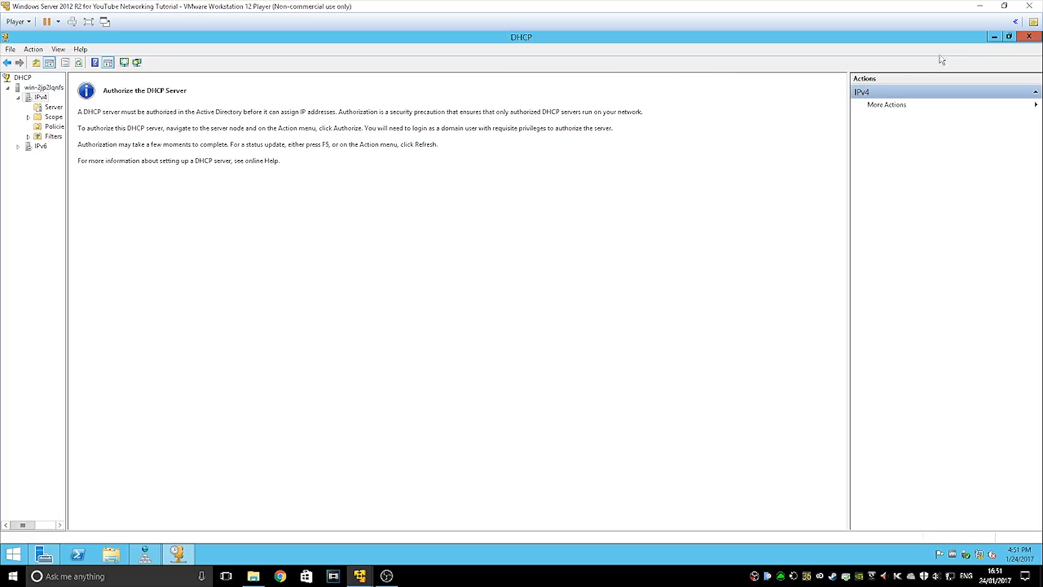
pyautogui.click(1030, 36)
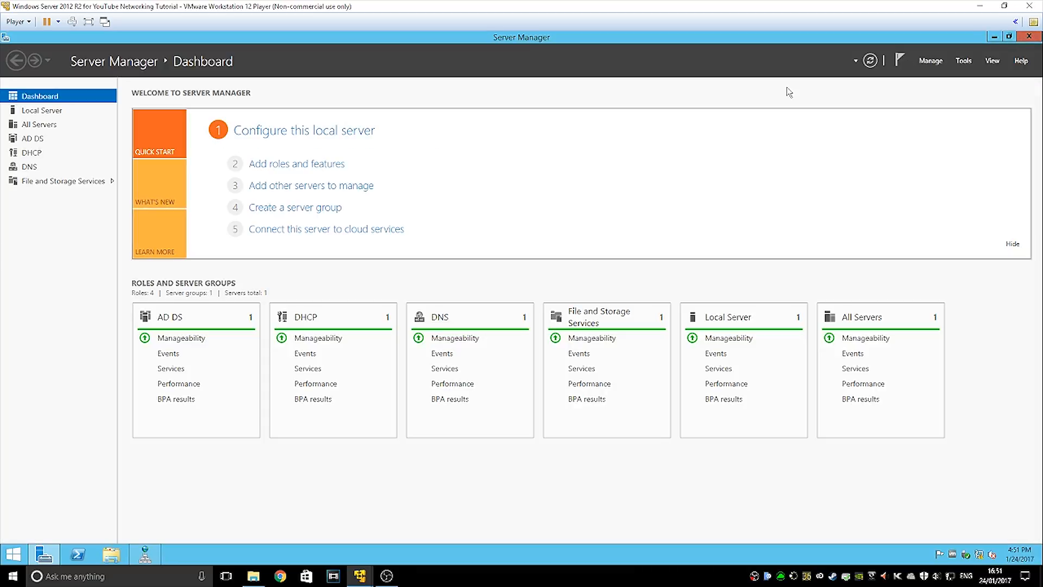
pyautogui.click(964, 60)
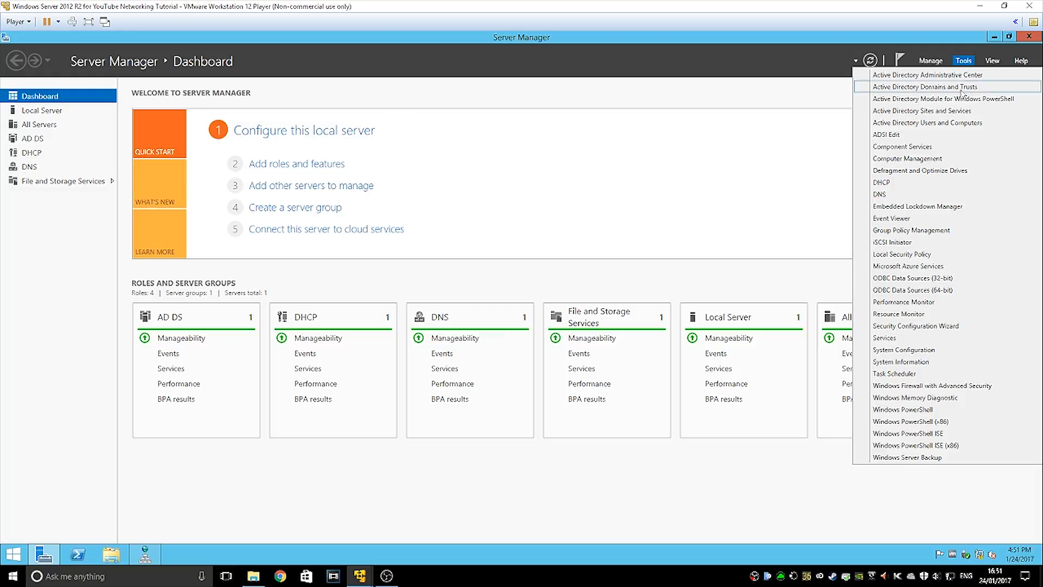
pyautogui.click(914, 124)
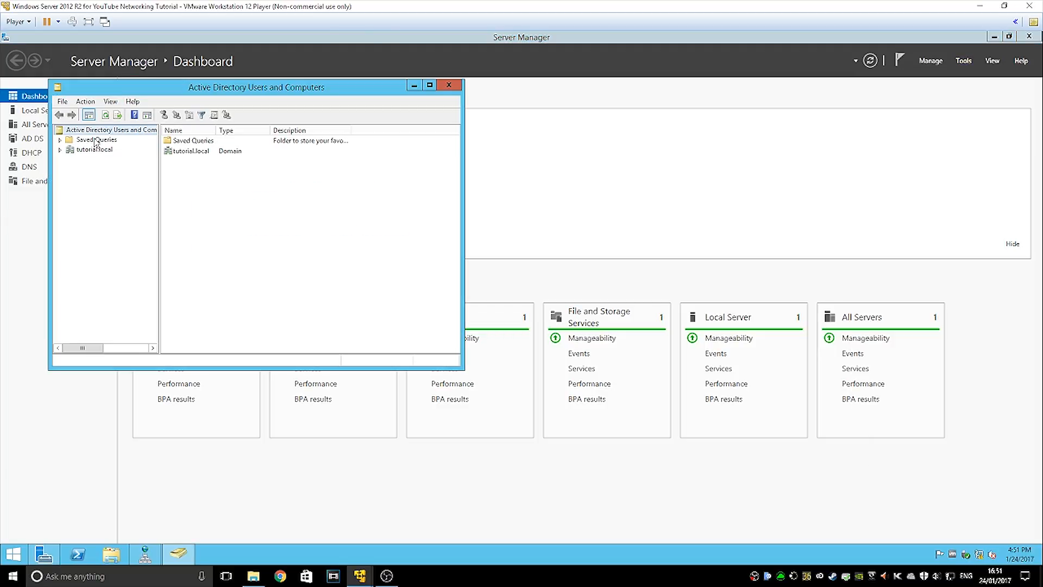
pyautogui.click(60, 150)
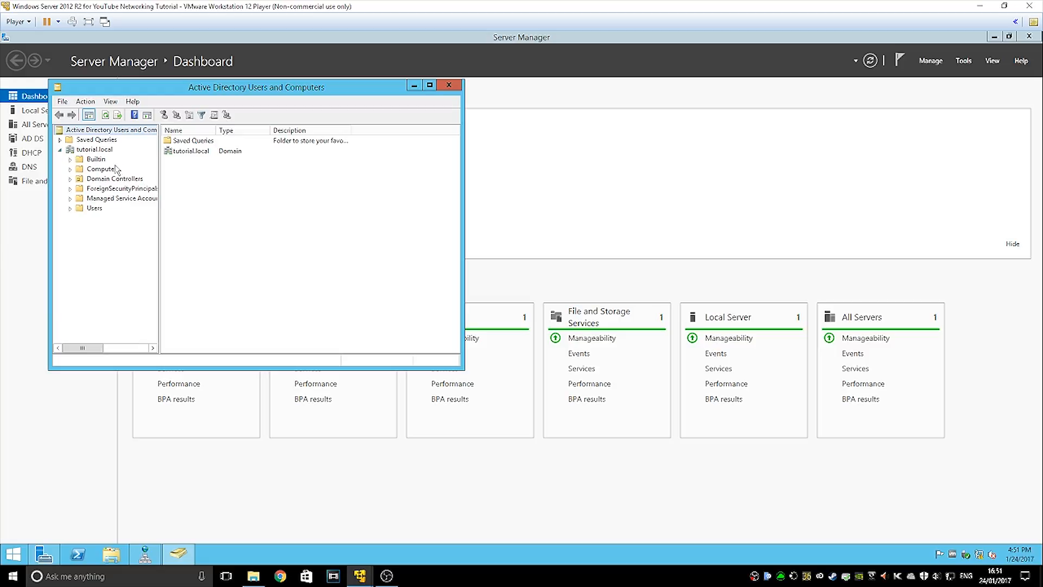
pyautogui.click(95, 208)
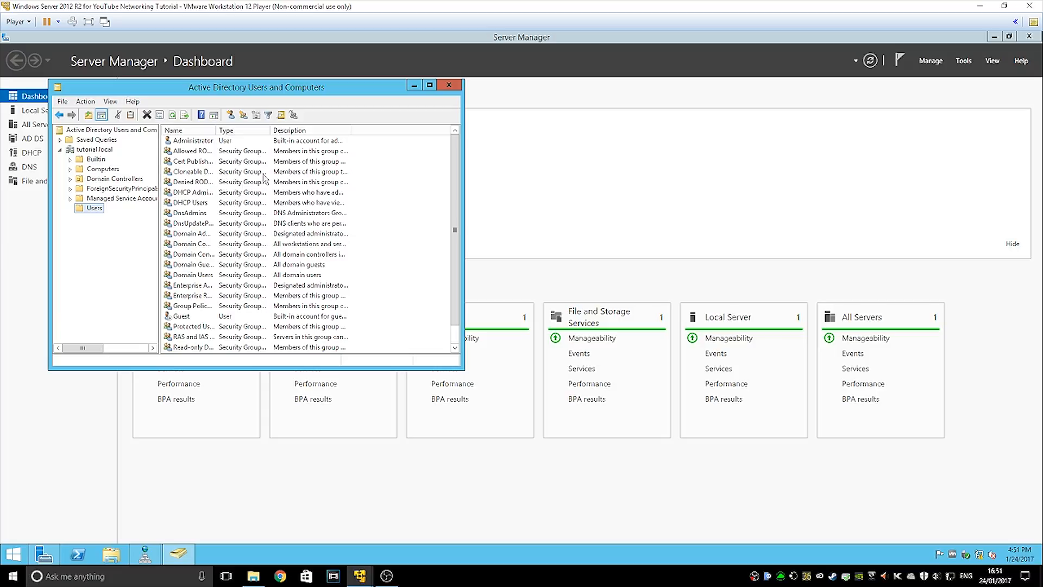
pyautogui.moveTo(452, 197); pyautogui.dragTo(432, 165)
pyautogui.click(114, 178)
pyautogui.click(183, 142)
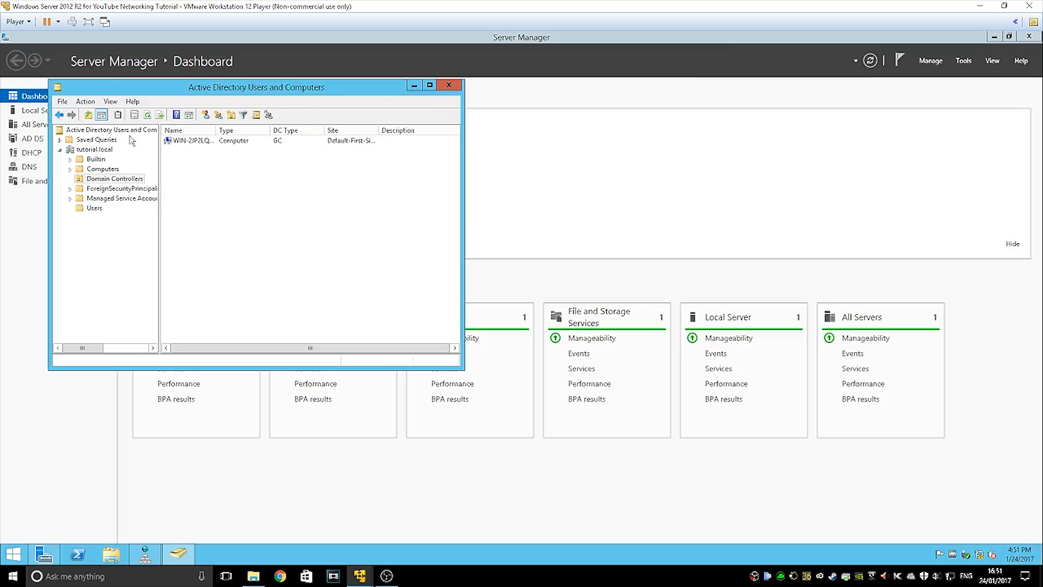
pyautogui.click(211, 142)
pyautogui.click(227, 194)
pyautogui.click(113, 240)
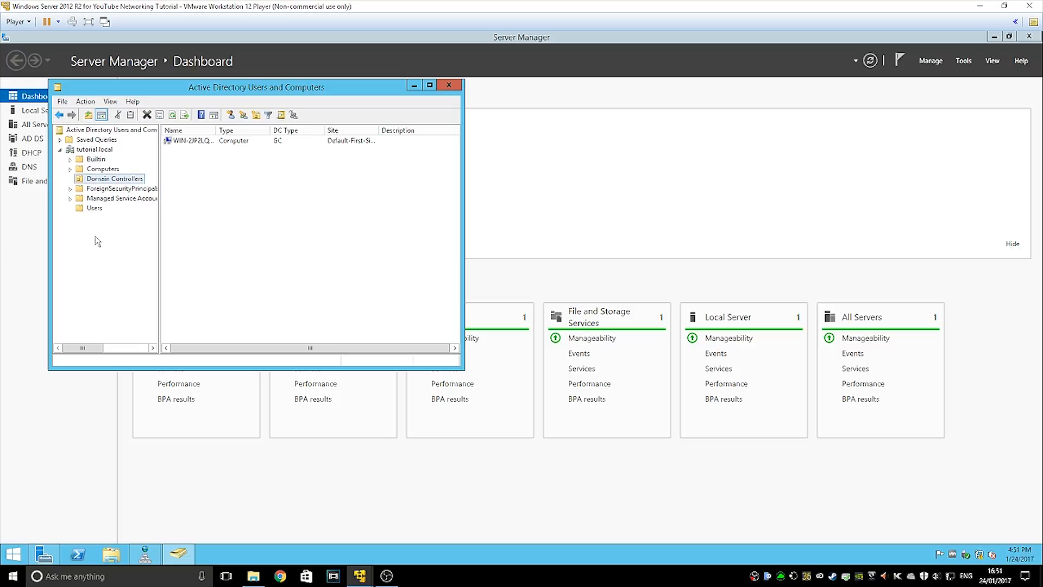
pyautogui.click(448, 87)
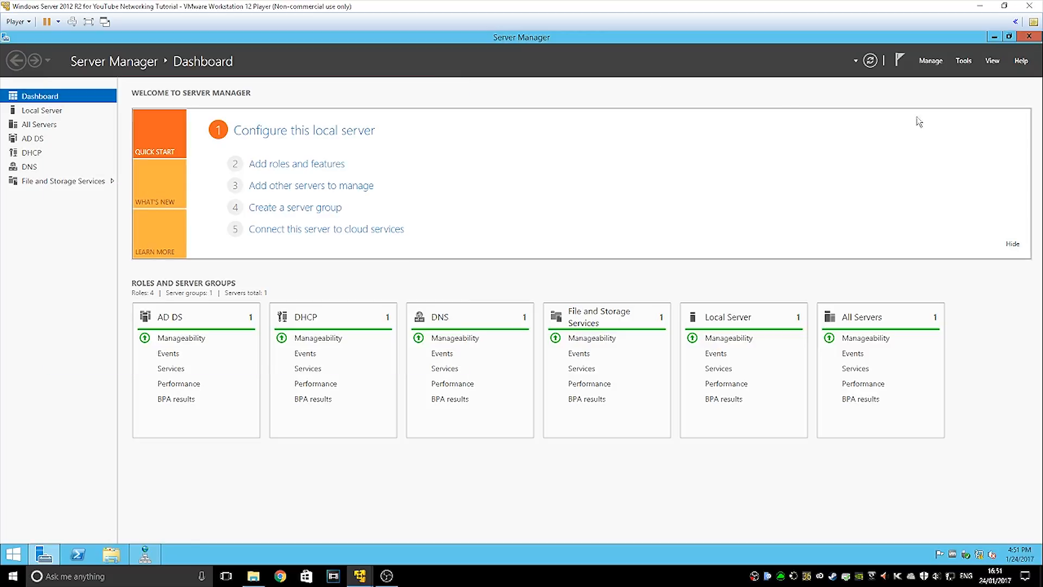